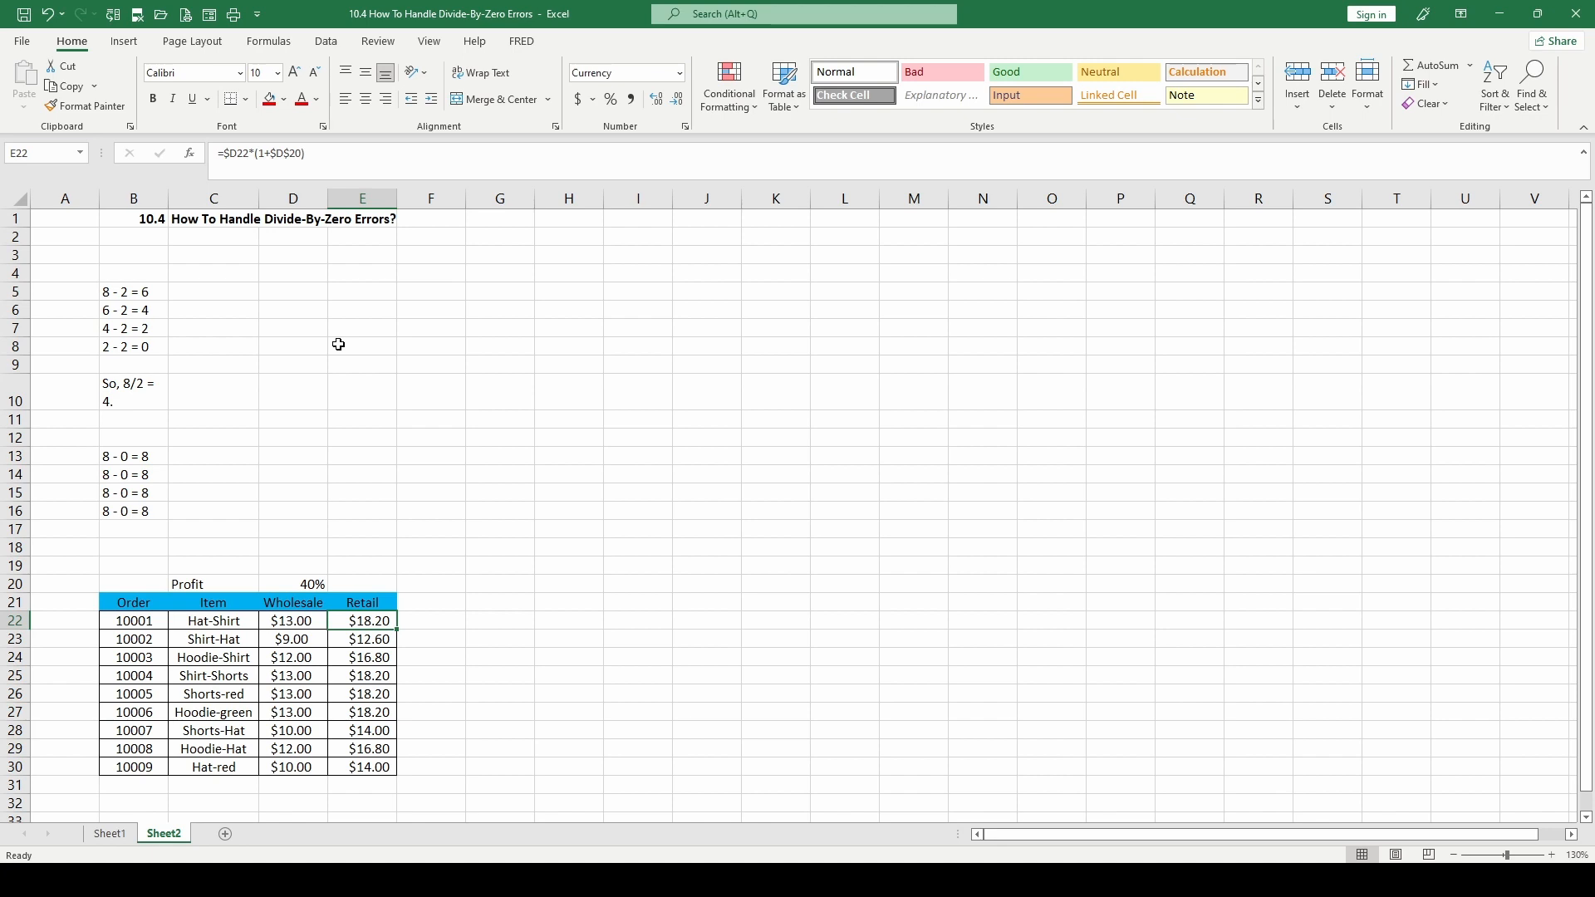
Enter the formula =5/0 in cell B3 to produce a divide-by-zero example
{"action": "left_click", "coordinate": [150, 248]}
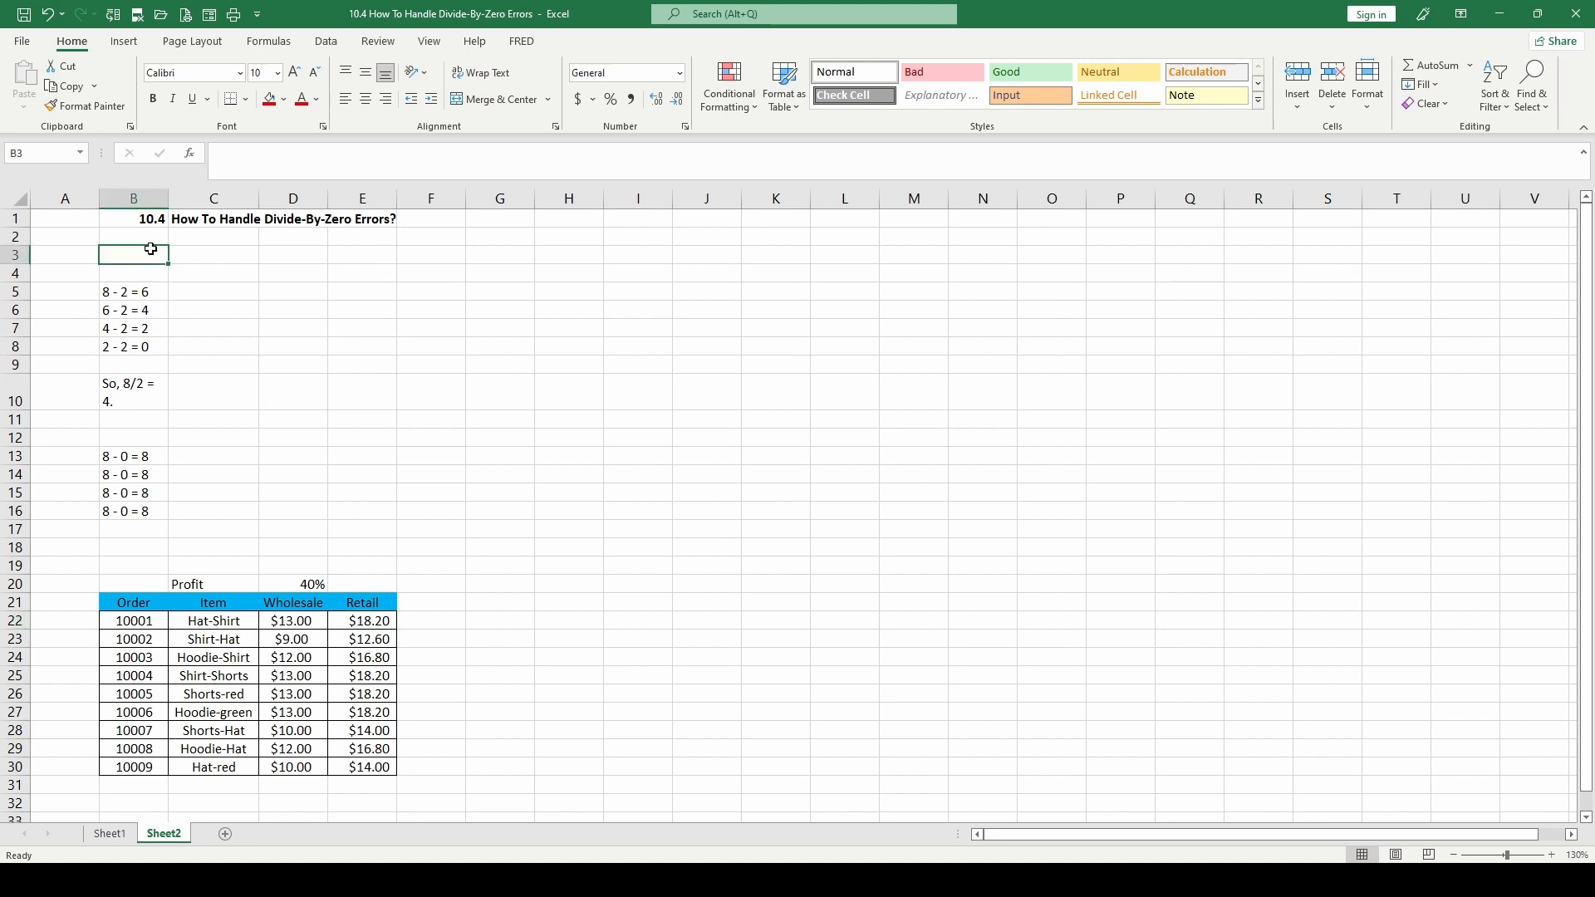
{"action": "type", "text": "=5"}
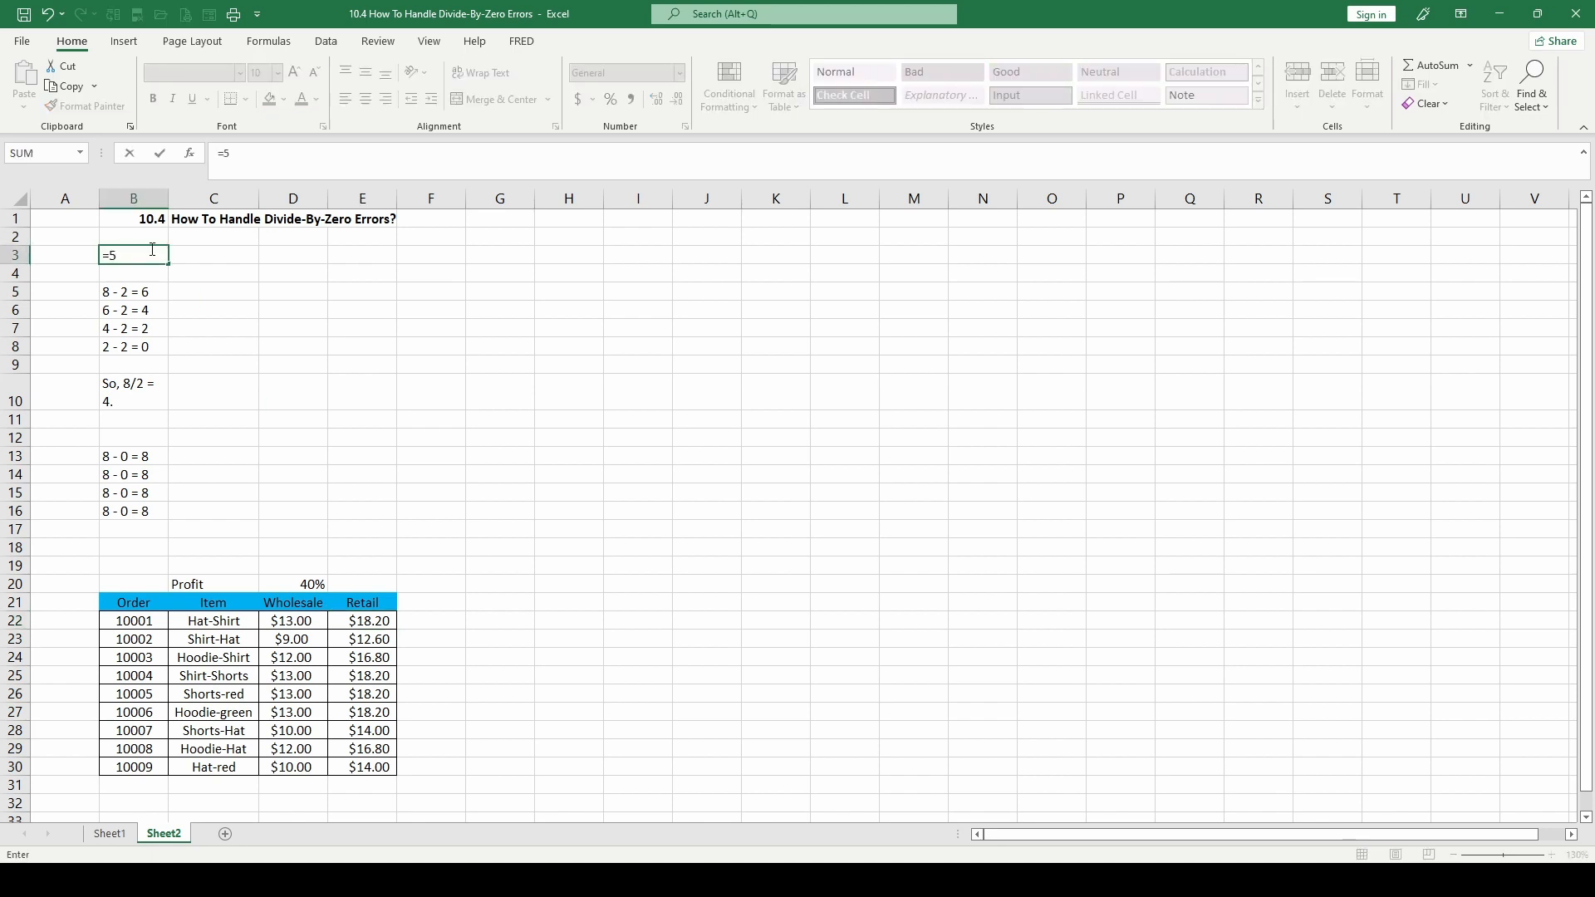
{"action": "type", "text": "/0"}
{"action": "key", "text": "ctrl+Return"}
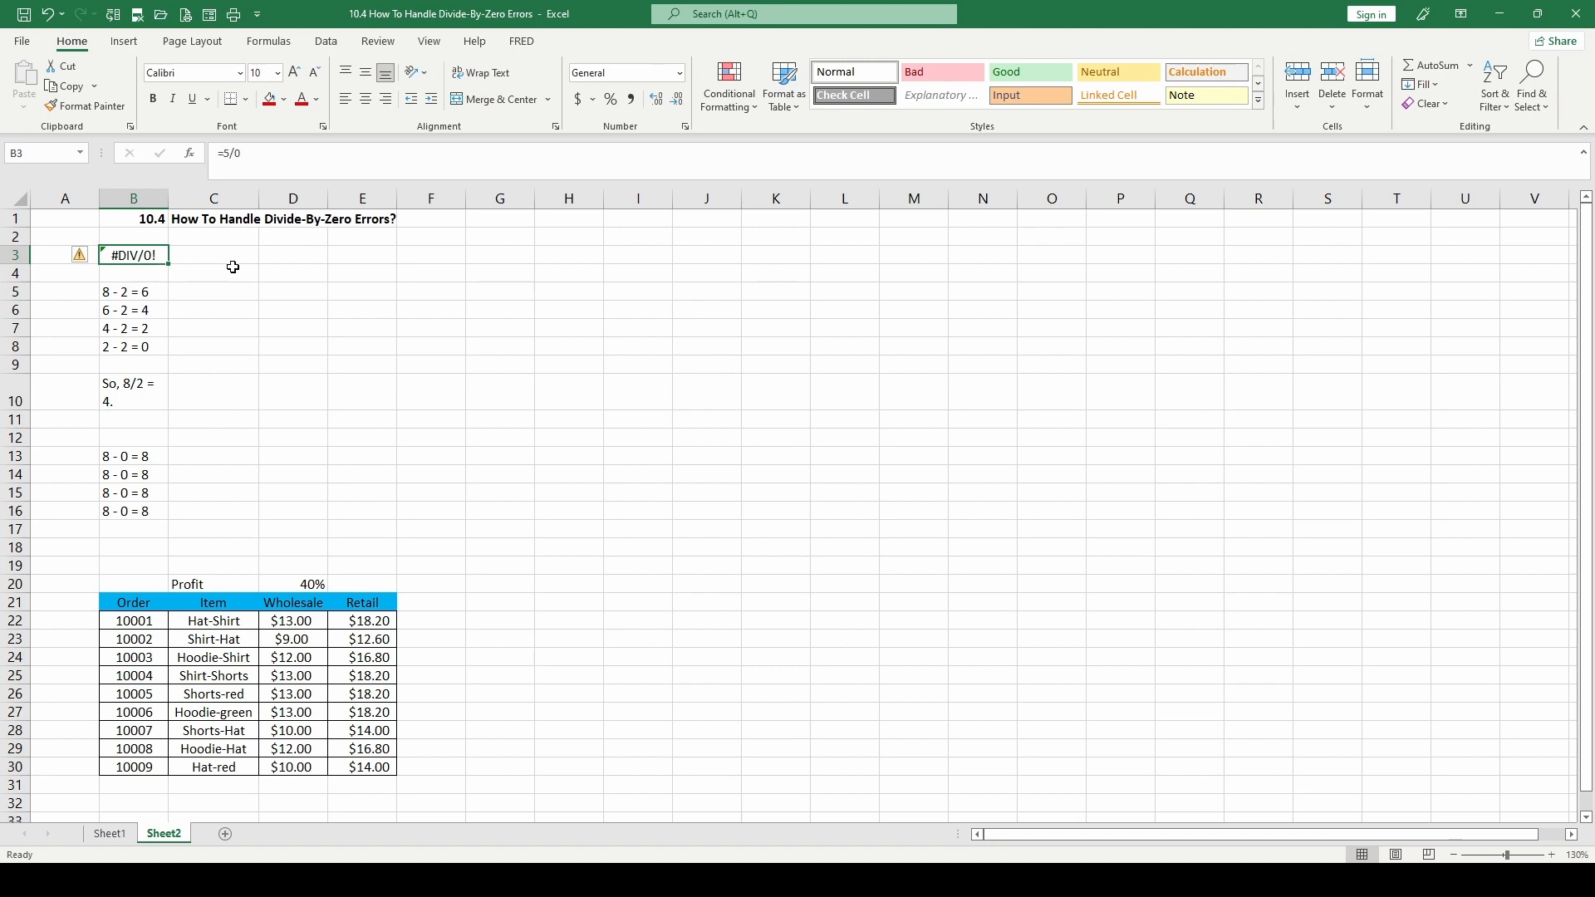
Enter the value 0 in cell C3 beside the division example
{"action": "left_click", "coordinate": [197, 250]}
{"action": "type", "text": "0"}
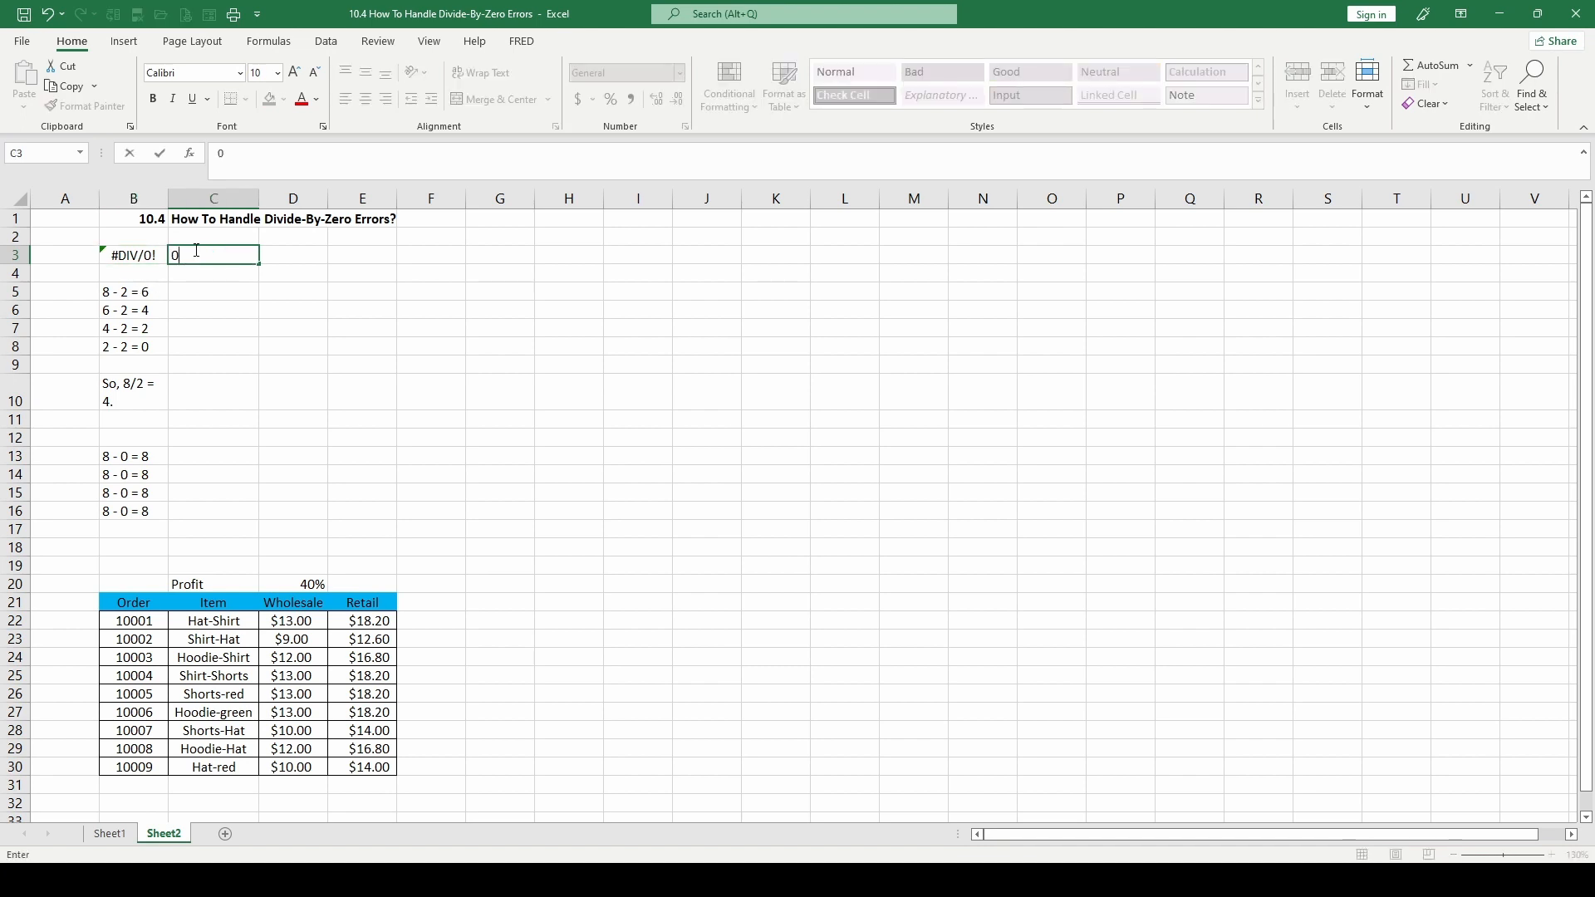
{"action": "key", "text": "Return"}
Reduce the blank gap above the order table by one row, moving the Profit line up to row 19
{"action": "left_click", "coordinate": [131, 292]}
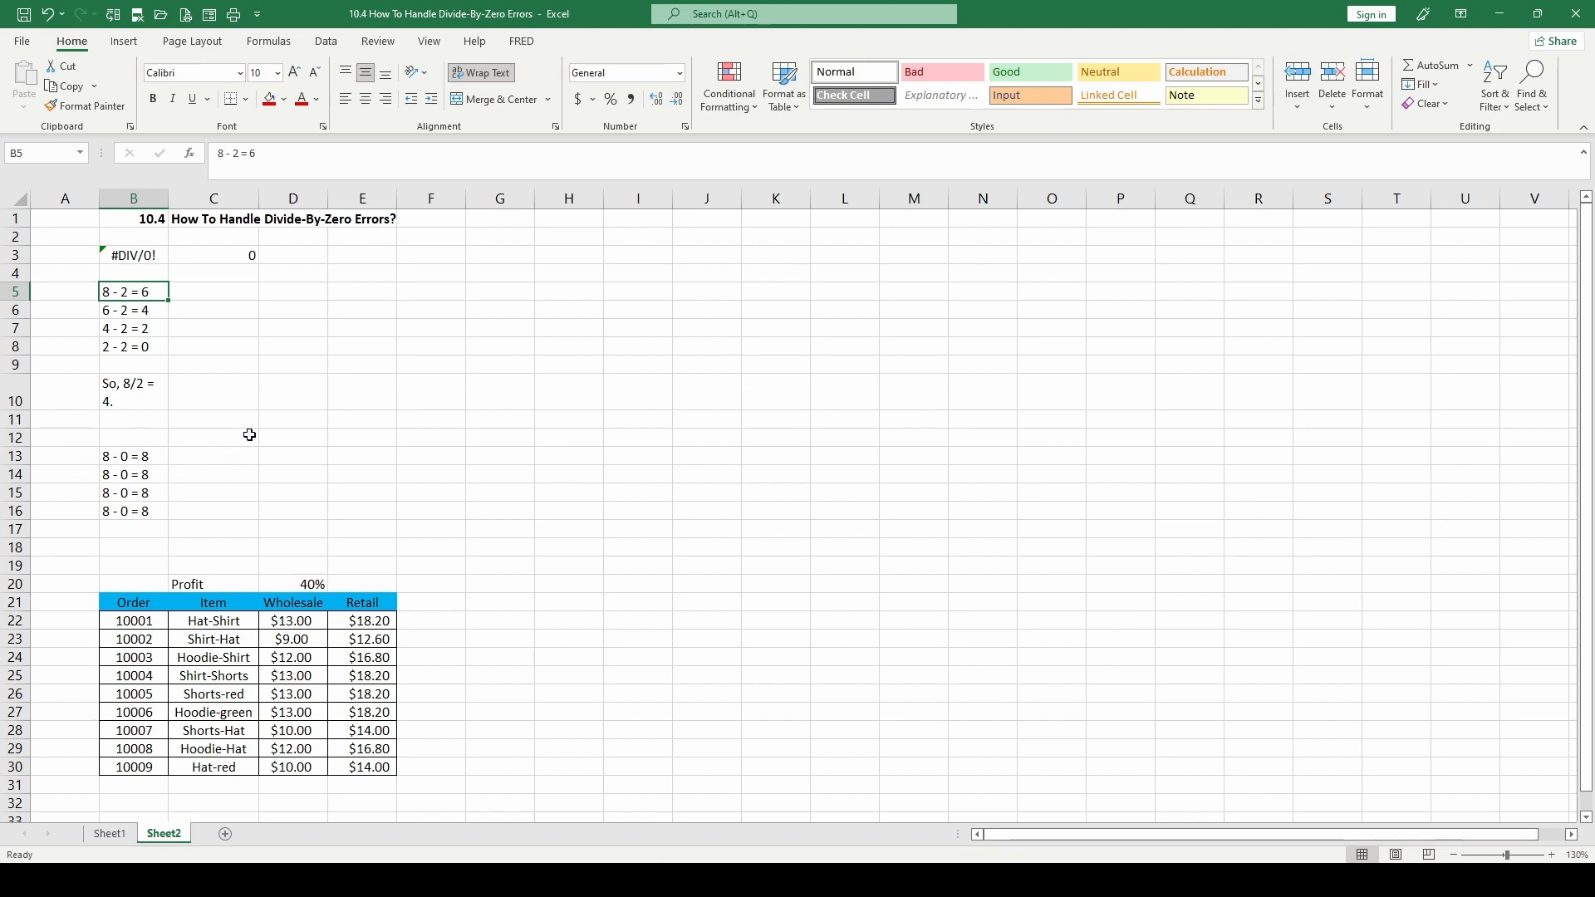
{"action": "scroll", "coordinate": [316, 432], "scroll_direction": "down", "scroll_amount": 1}
{"action": "scroll", "coordinate": [146, 264], "scroll_direction": "up", "scroll_amount": 1}
{"action": "scroll", "coordinate": [326, 532], "scroll_direction": "down", "scroll_amount": 1}
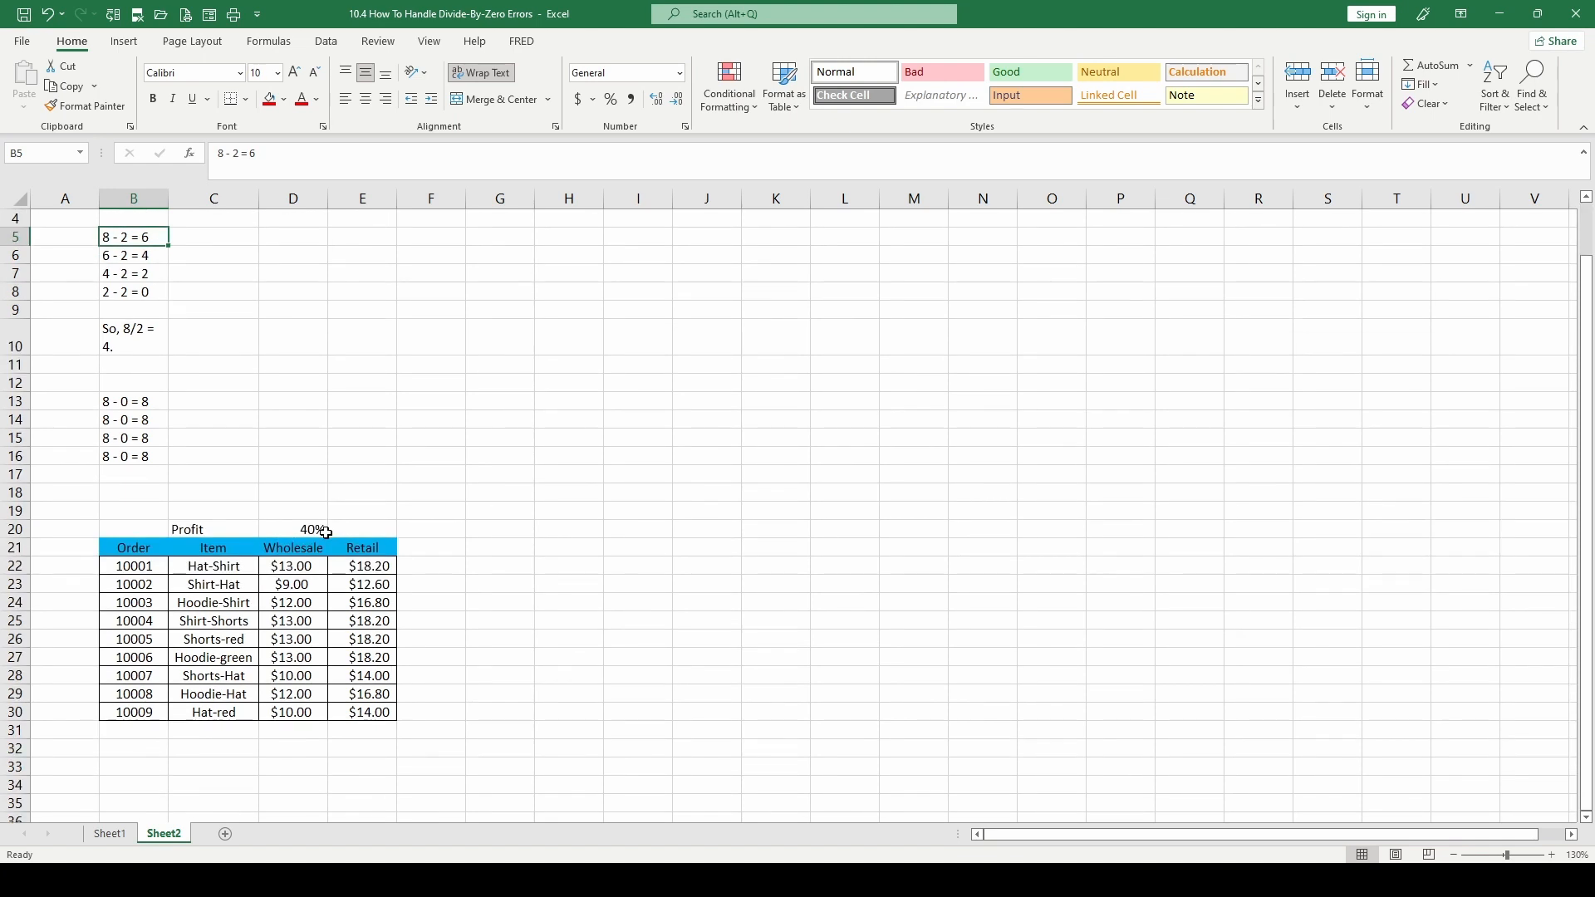
{"action": "left_click", "coordinate": [20, 494]}
{"action": "right_click", "coordinate": [19, 494]}
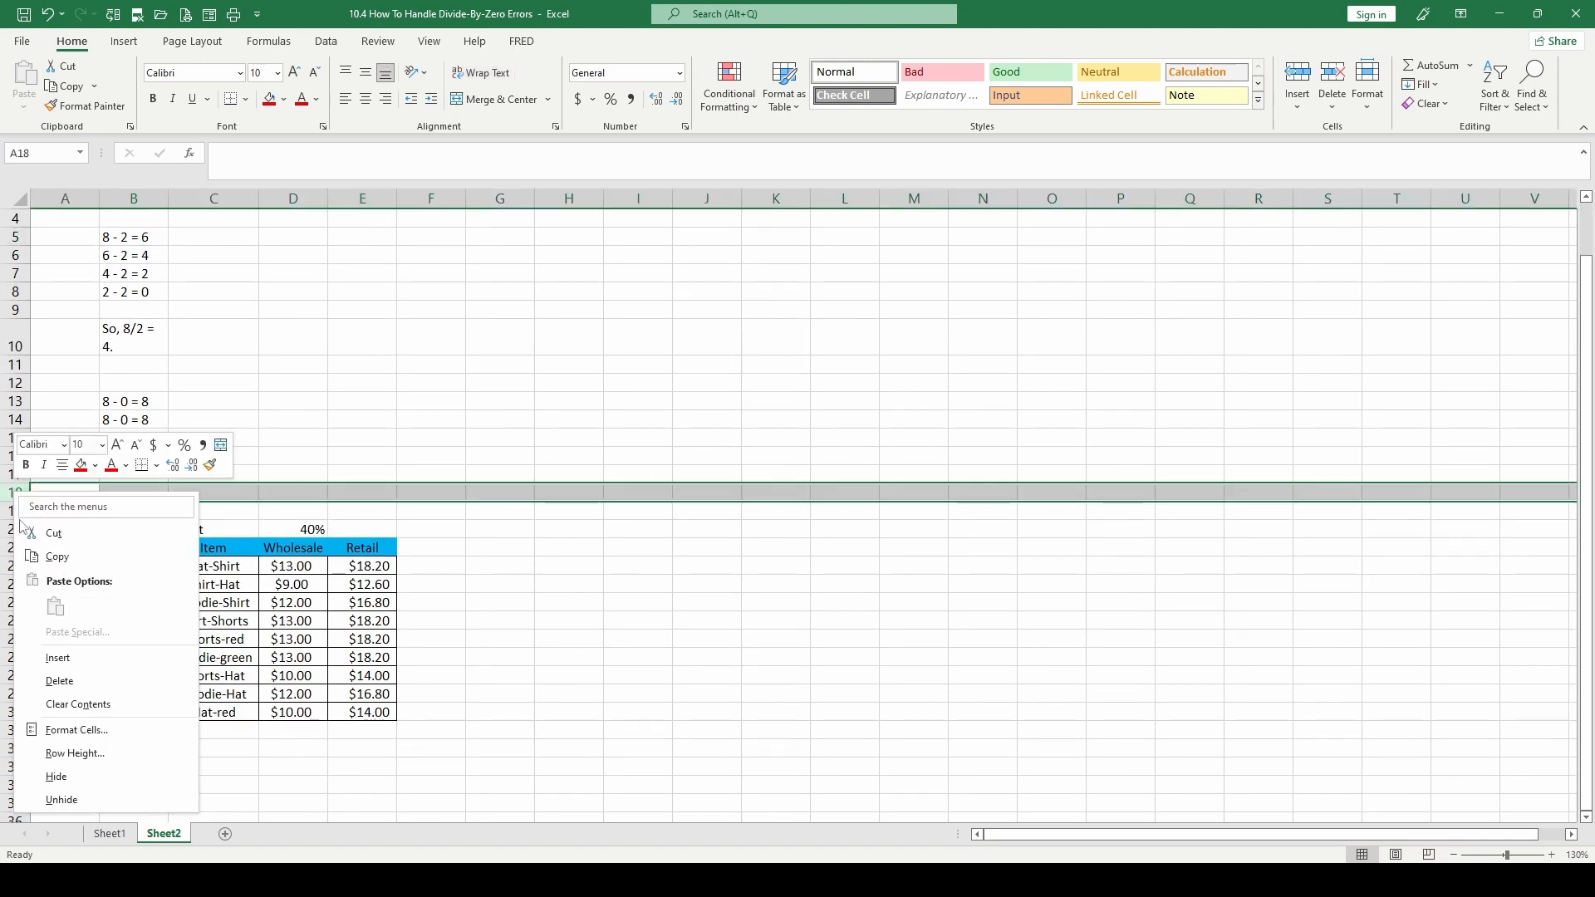
{"action": "left_click", "coordinate": [58, 658]}
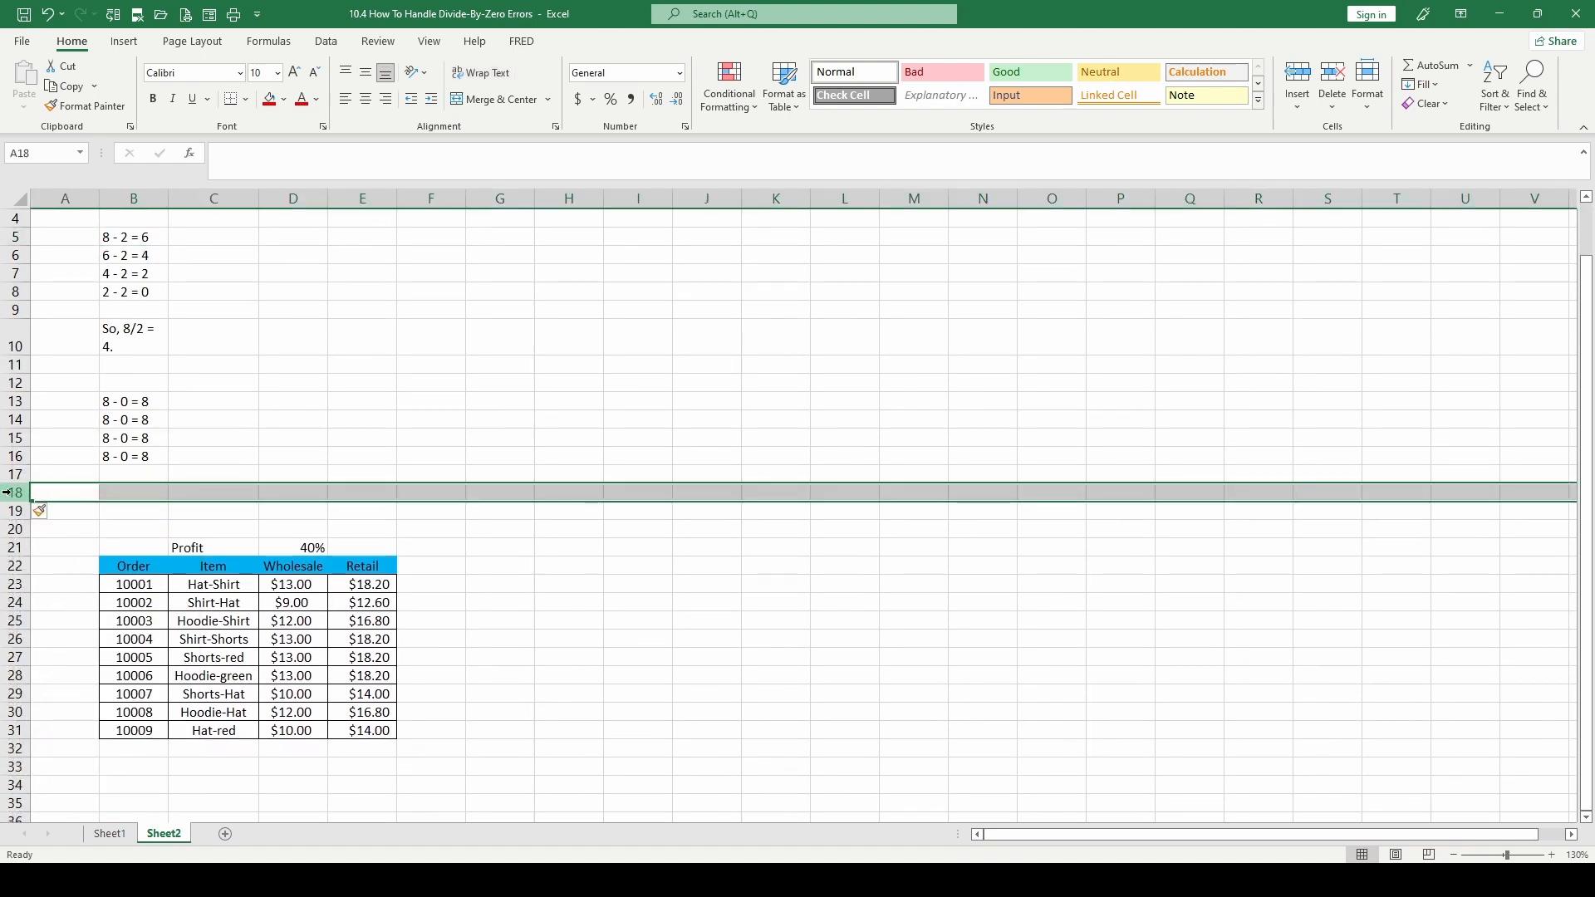
{"action": "key", "text": "ctrl+z"}
Examine the order table's items, the Profit line, the first wholesale price and the retail formula in E21
{"action": "left_click_drag", "start_coordinate": [133, 548], "coordinate": [349, 694]}
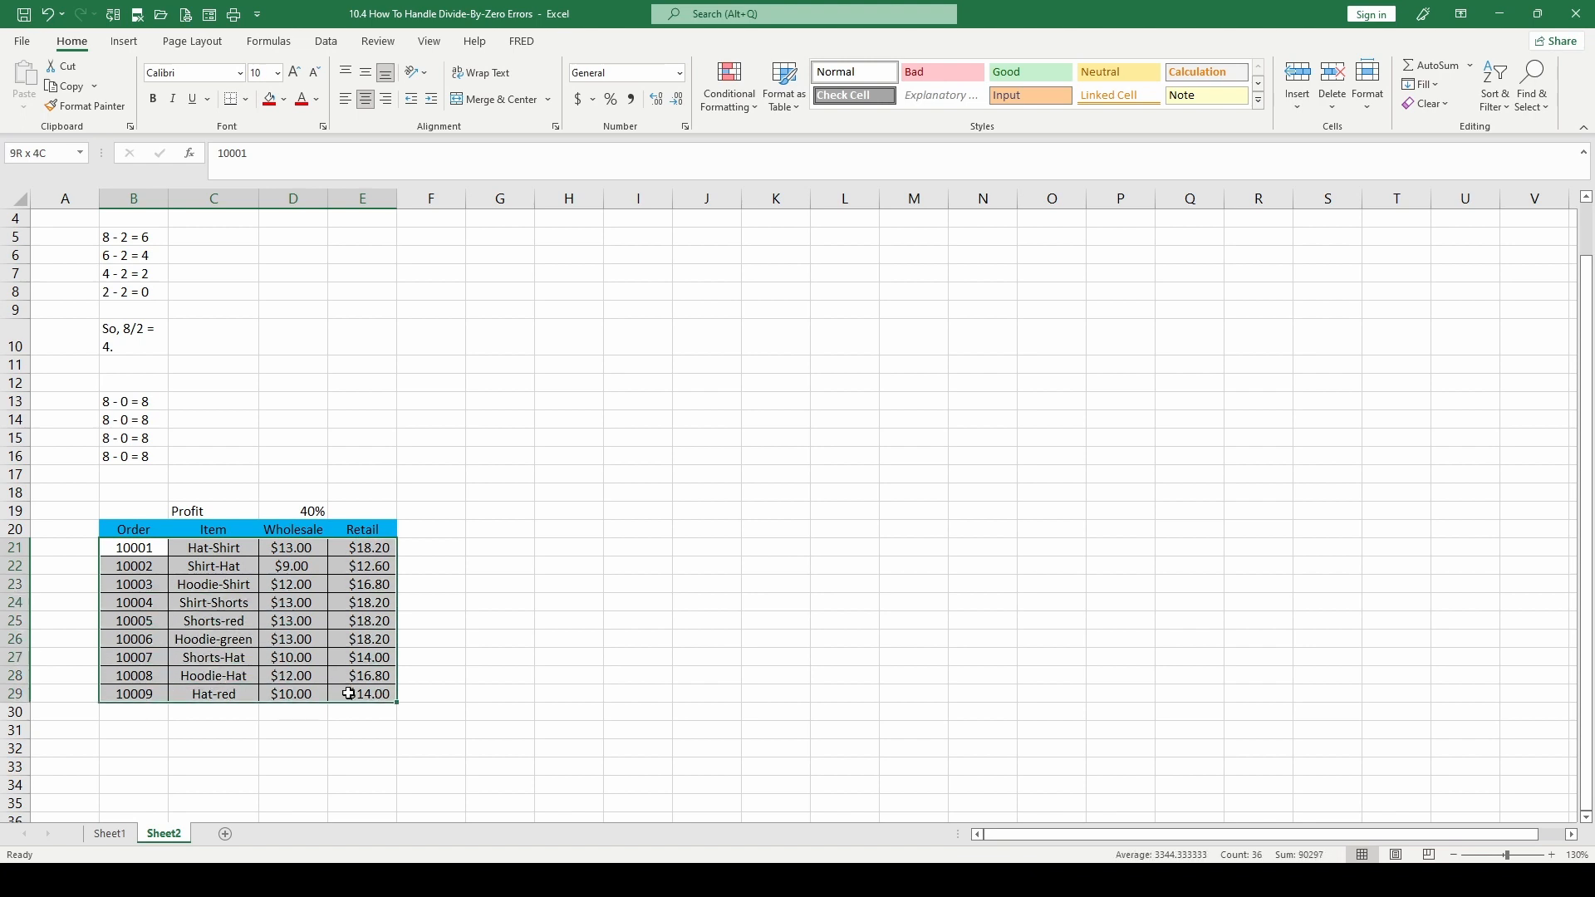
{"action": "left_click", "coordinate": [207, 550]}
{"action": "left_click", "coordinate": [213, 652]}
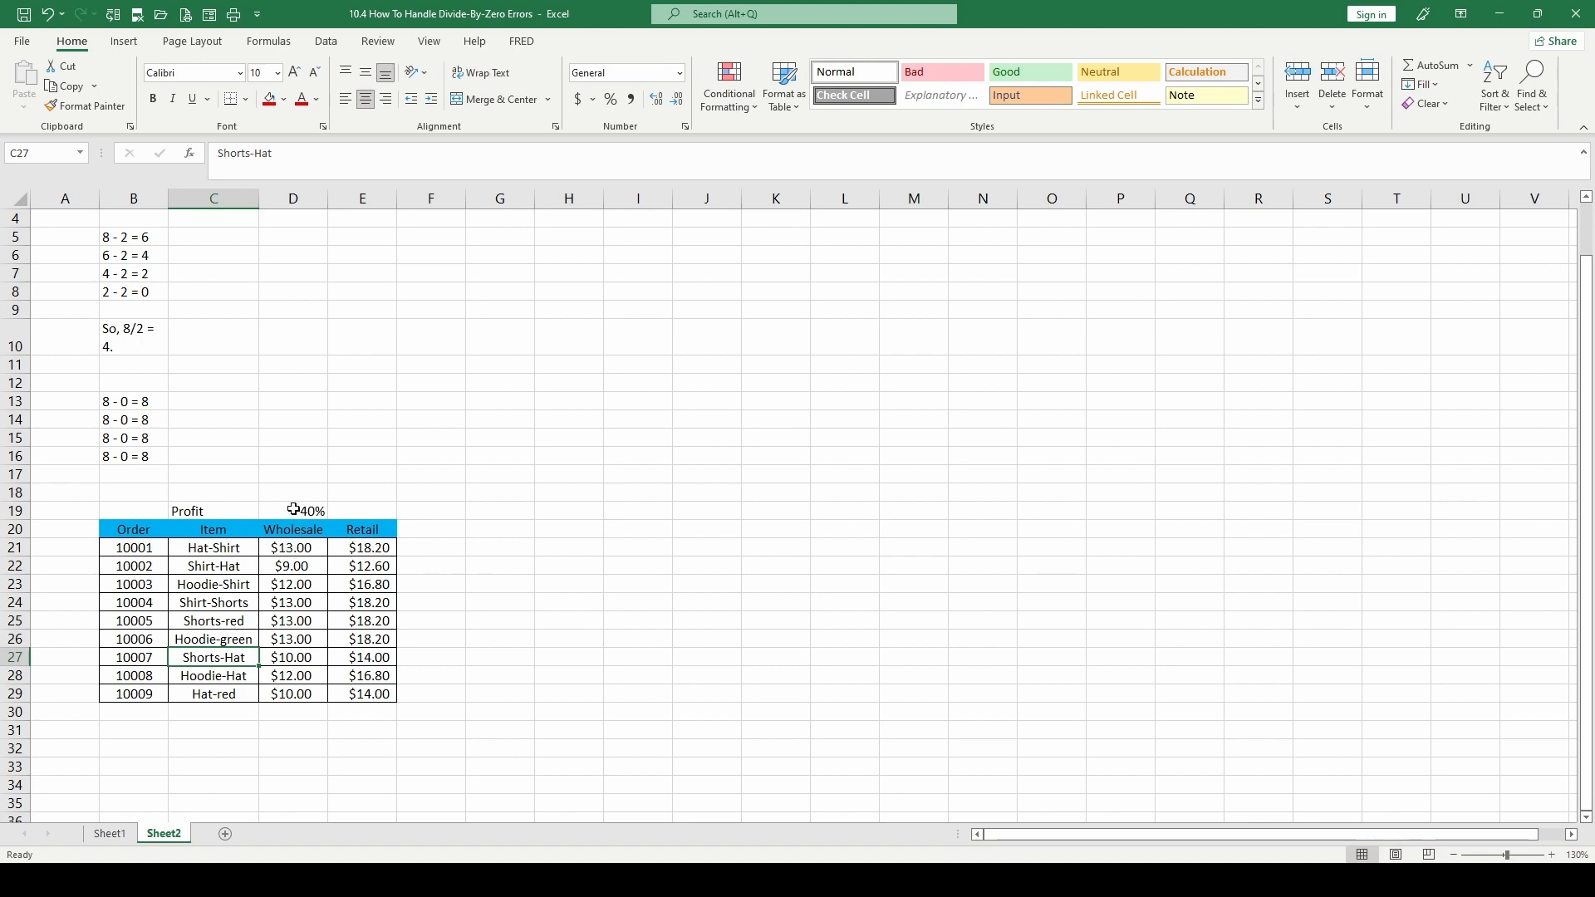
{"action": "left_click", "coordinate": [207, 503]}
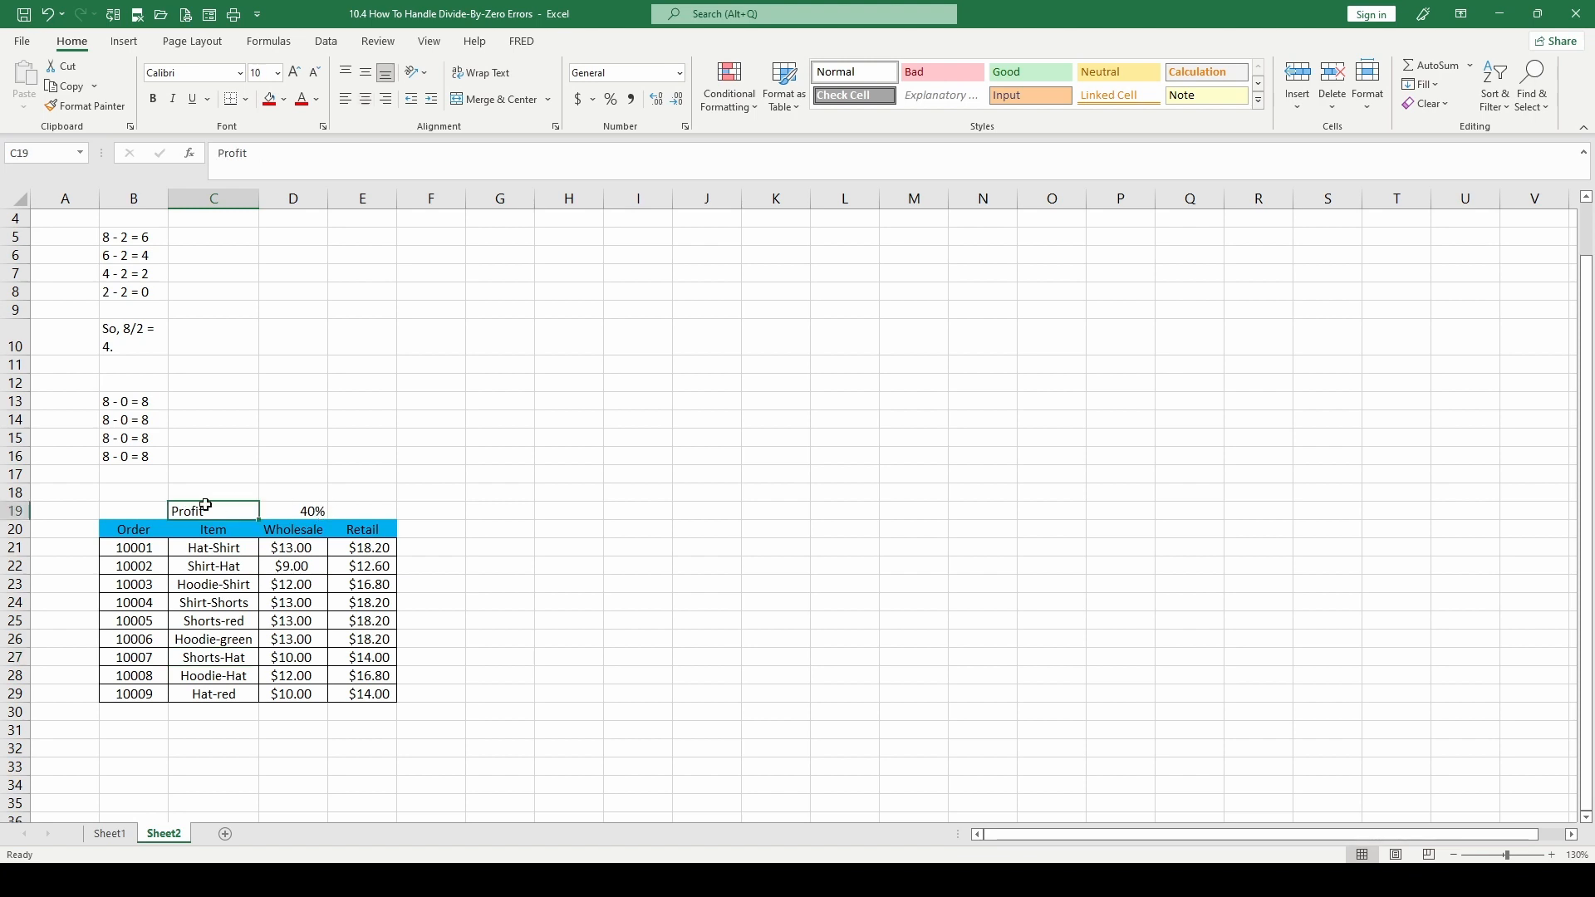
{"action": "left_click", "coordinate": [320, 499]}
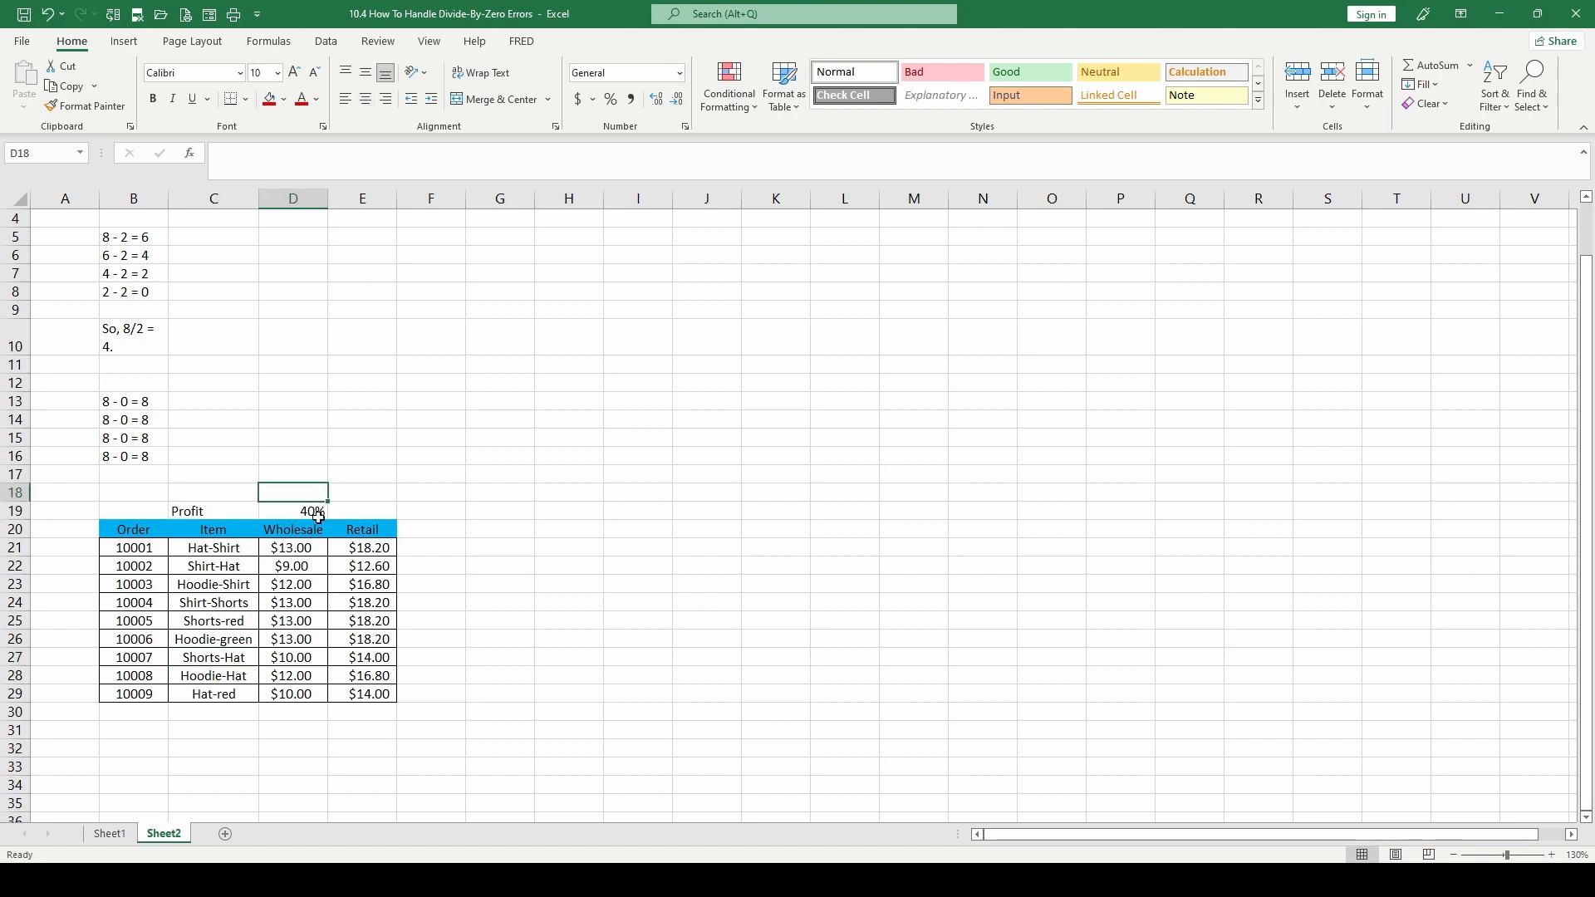
{"action": "left_click", "coordinate": [301, 548]}
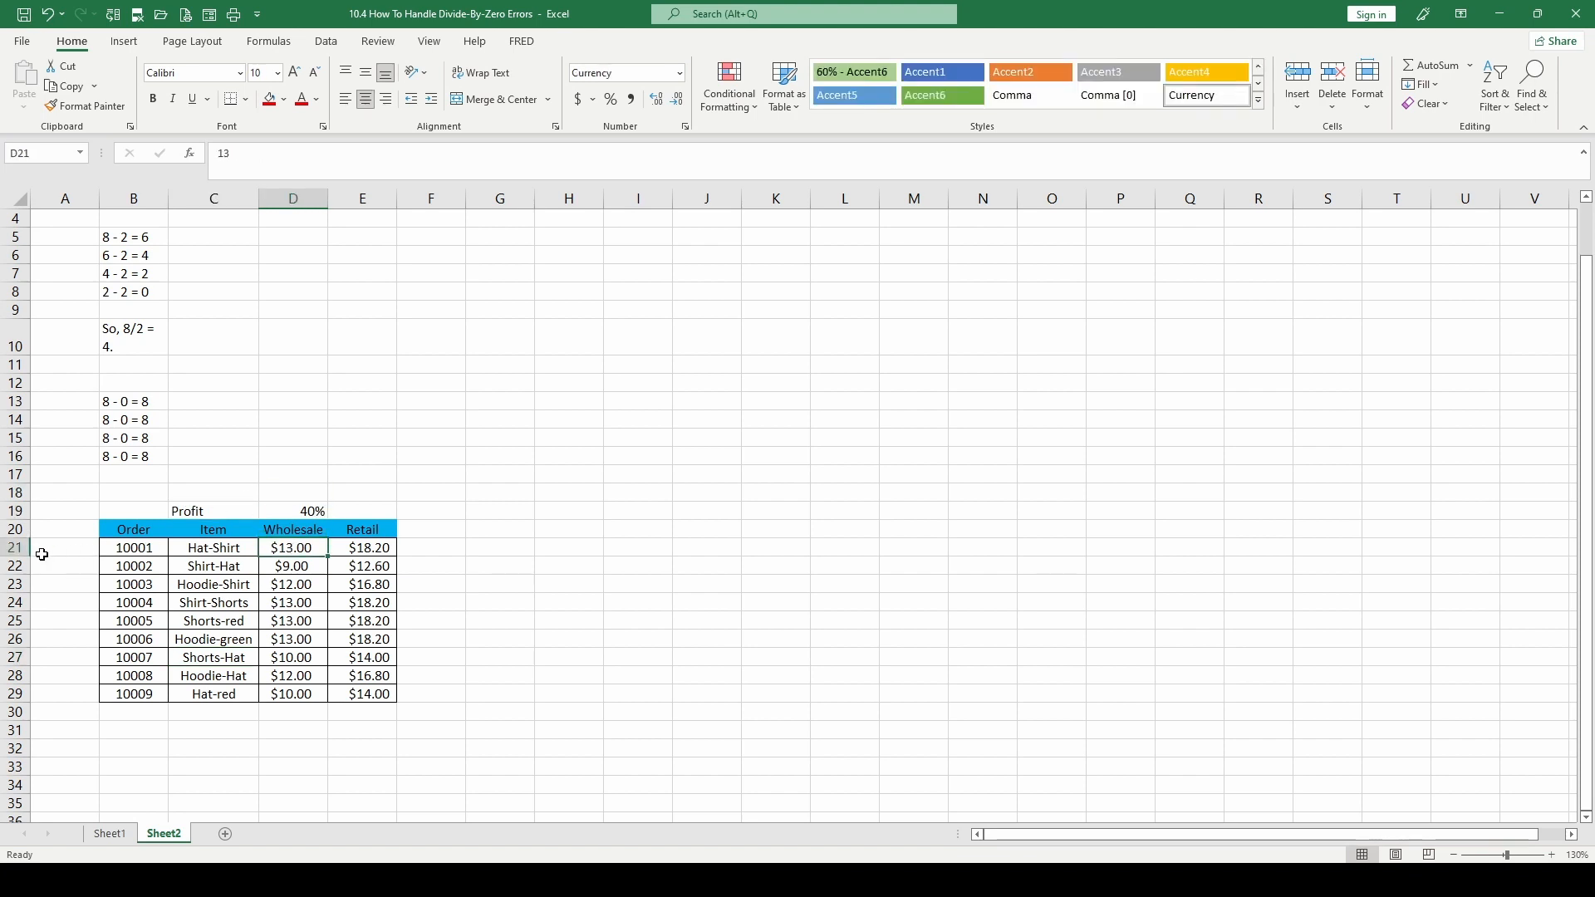
{"action": "left_click", "coordinate": [354, 549]}
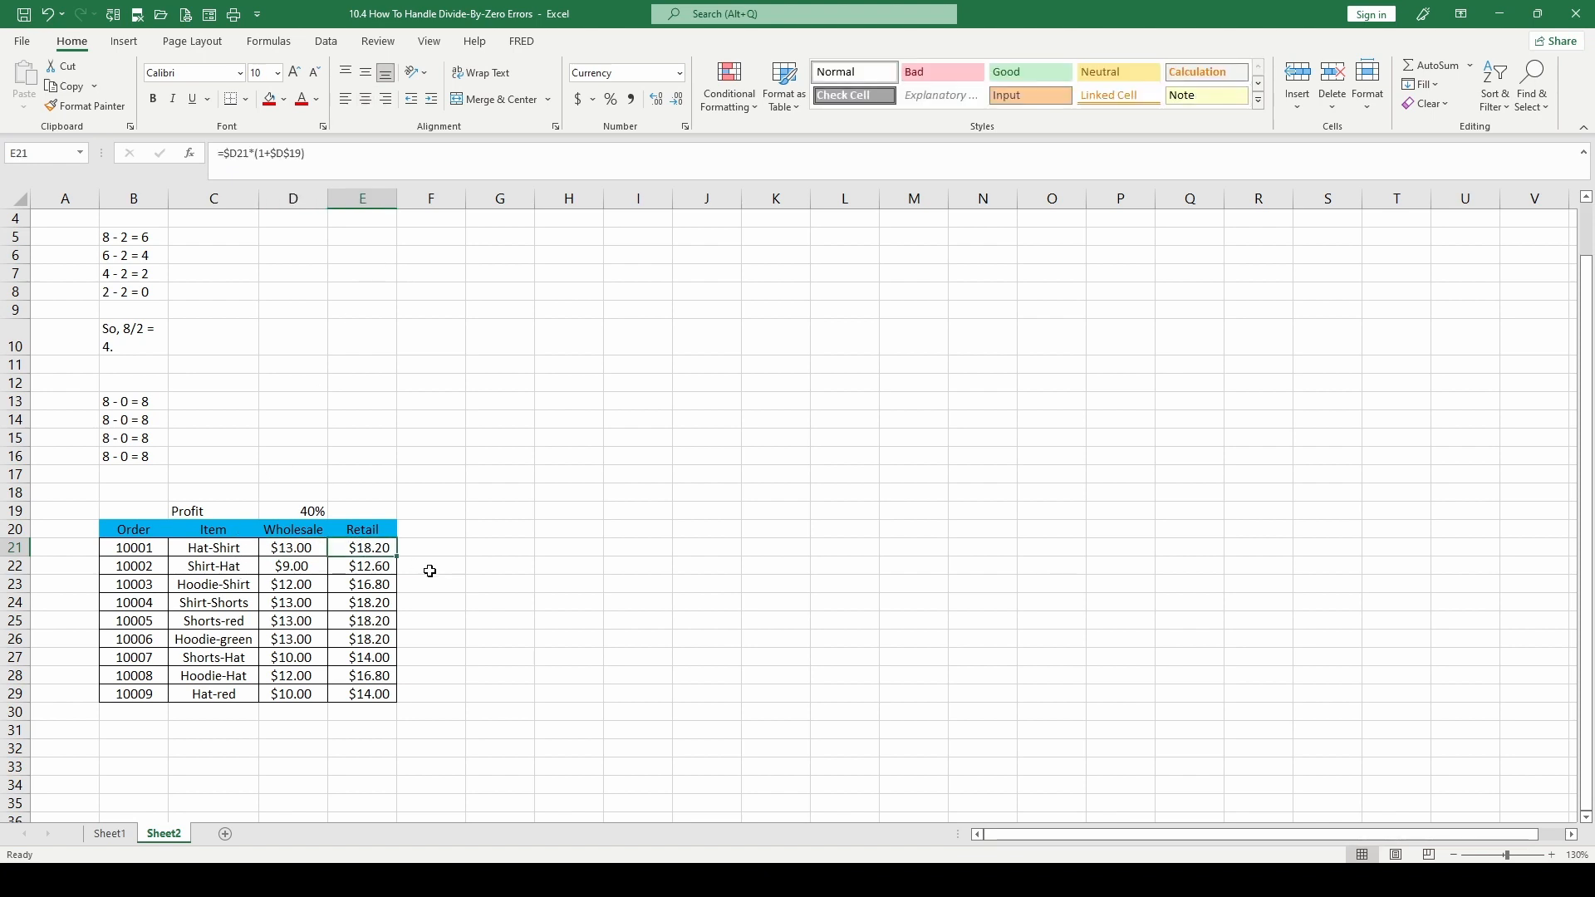
{"action": "left_click", "coordinate": [293, 550]}
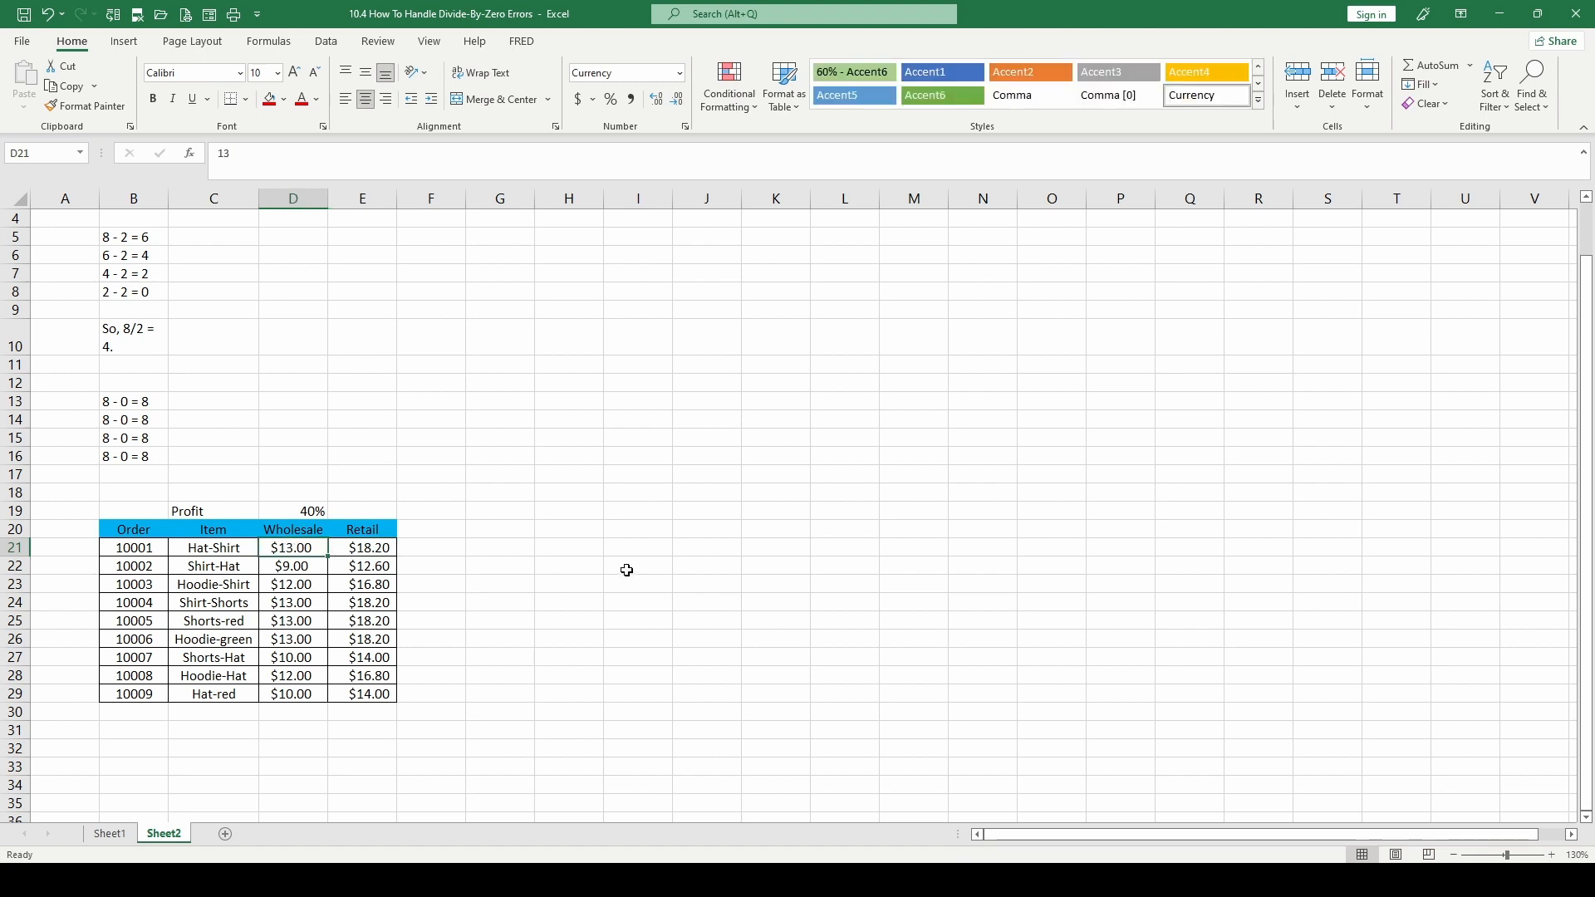
{"action": "type", "text": "18"}
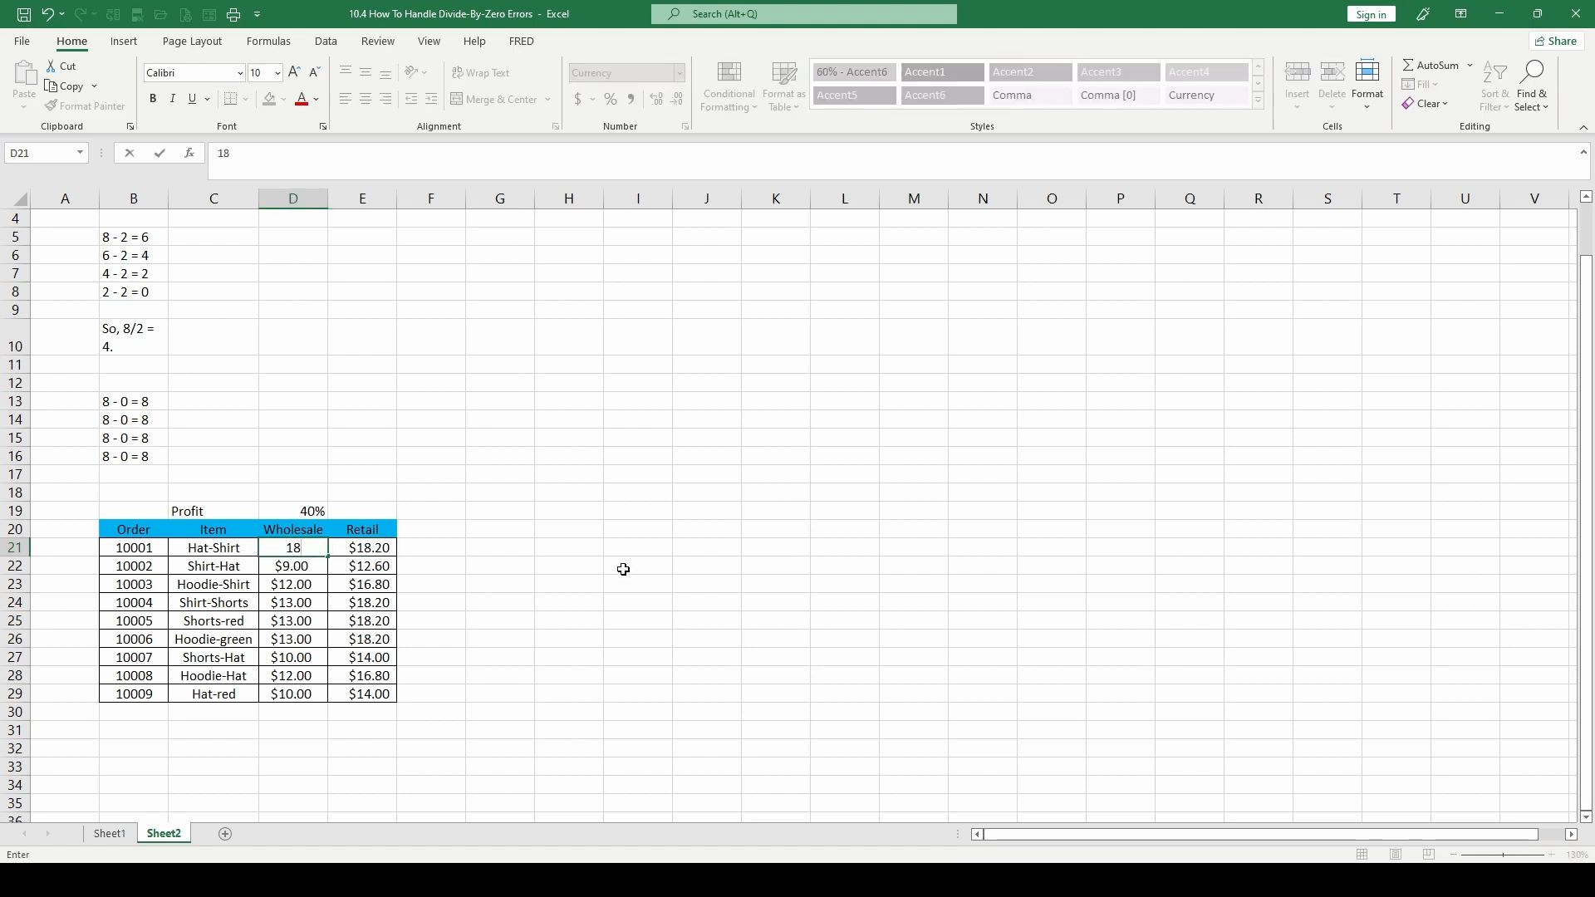
{"action": "key", "text": "Escape"}
Replace the first Hat-Shirt row's retail formula in E21 with the fixed price 13
{"action": "key", "text": "Right"}
{"action": "type", "text": "1"}
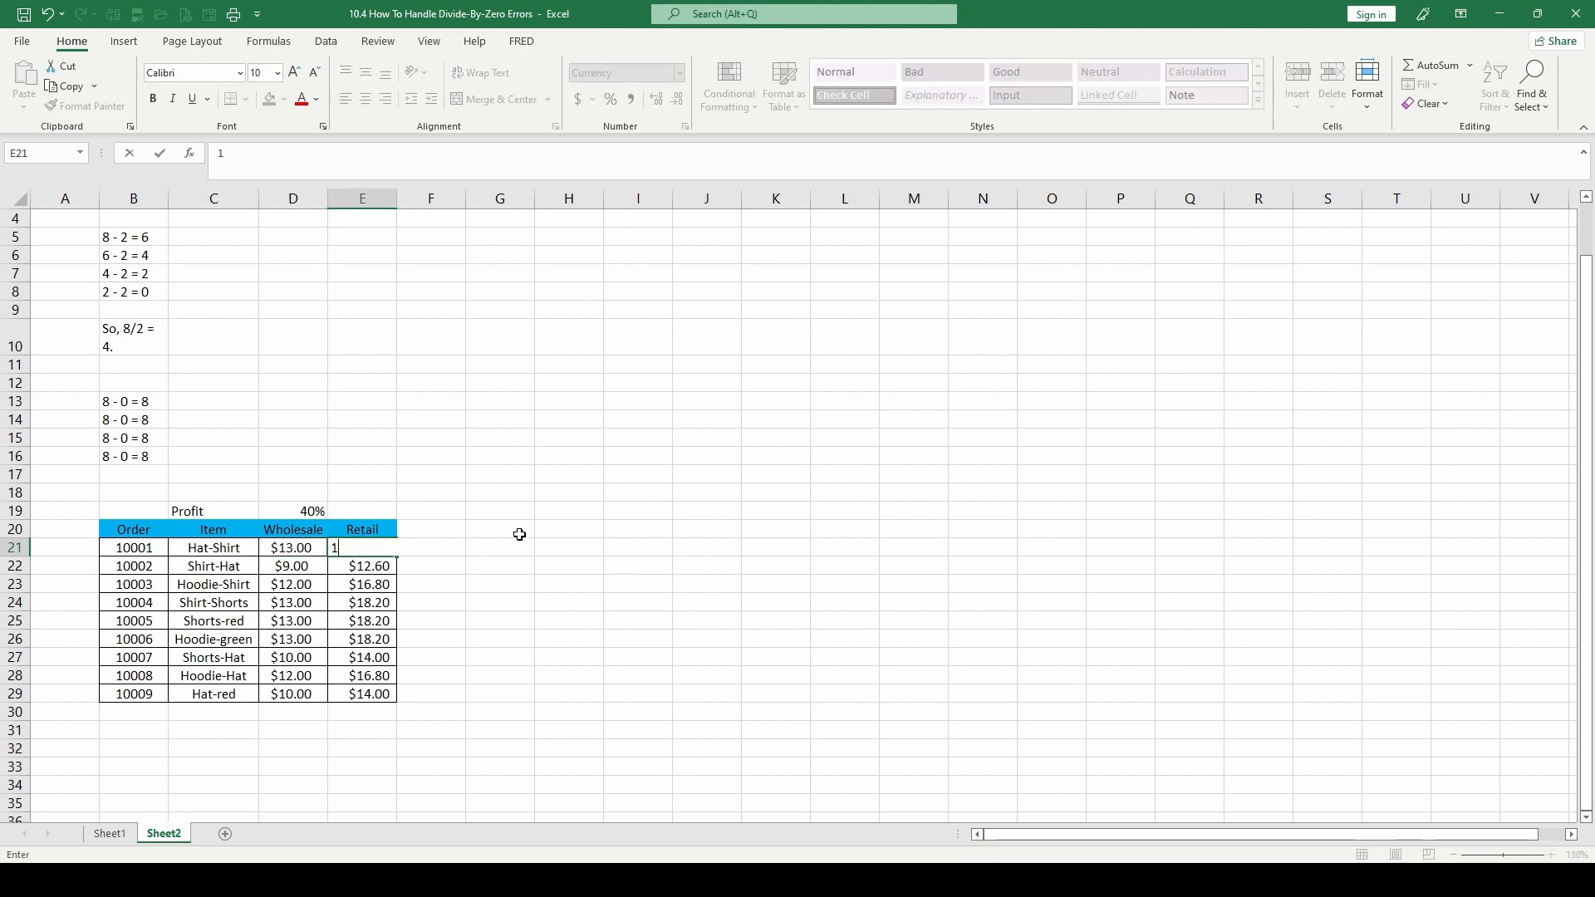
{"action": "type", "text": "3"}
{"action": "key", "text": "Return"}
Enter the formula =(D21-E21) in F21 to subtract the first row's retail price from its wholesale price
{"action": "key", "text": "Up"}
{"action": "key", "text": "Right"}
{"action": "type", "text": "=("}
{"action": "key", "text": "Left"}
{"action": "key", "text": "Left"}
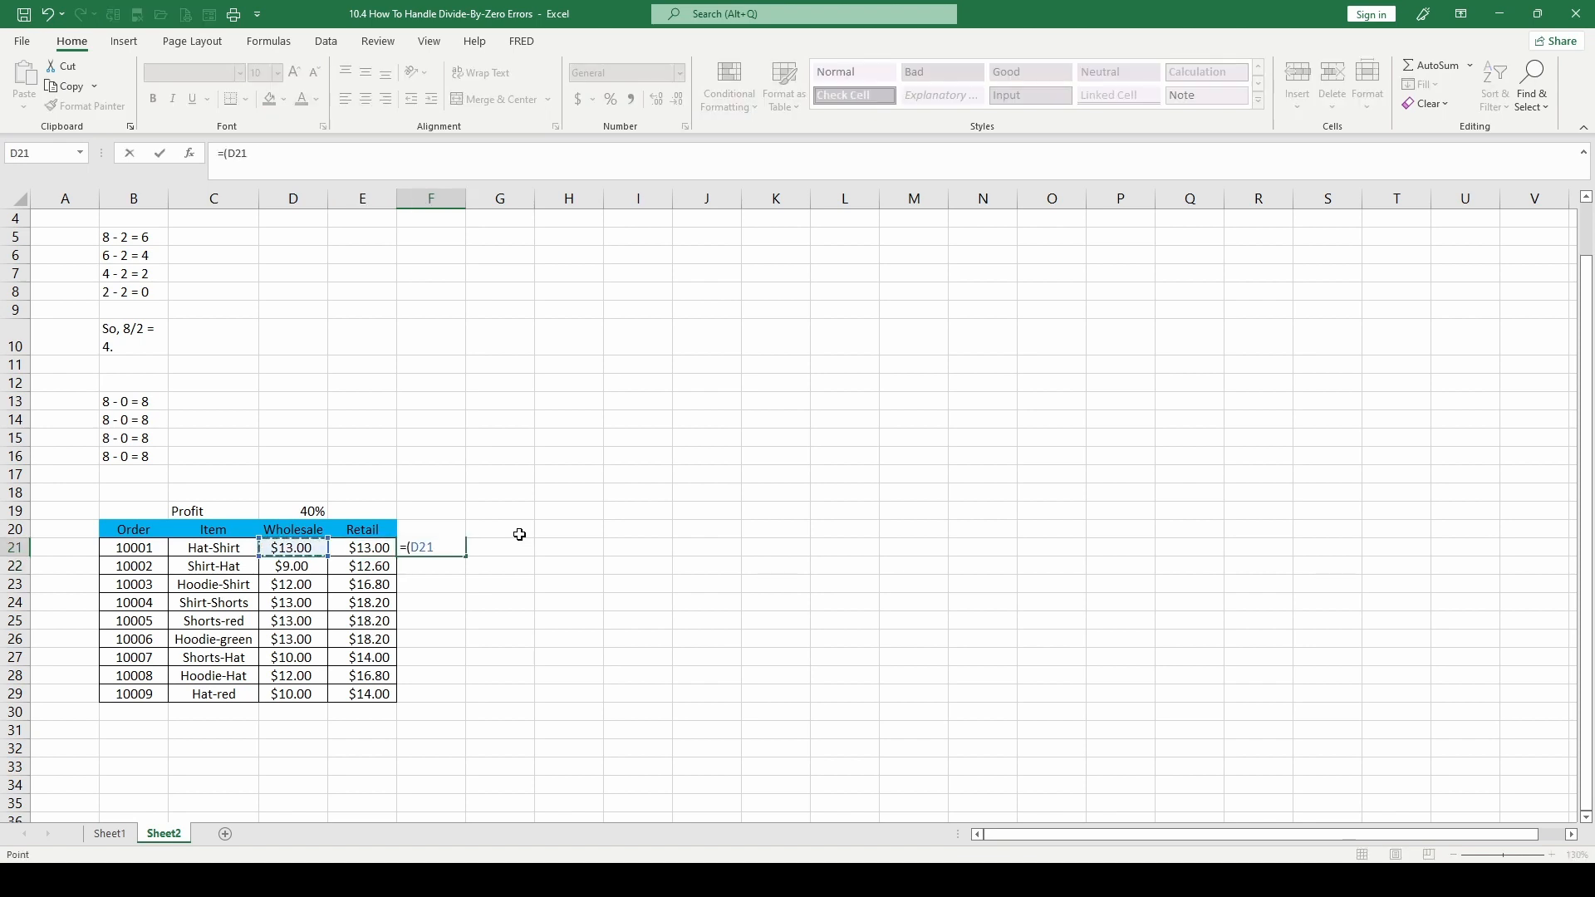
{"action": "type", "text": "-"}
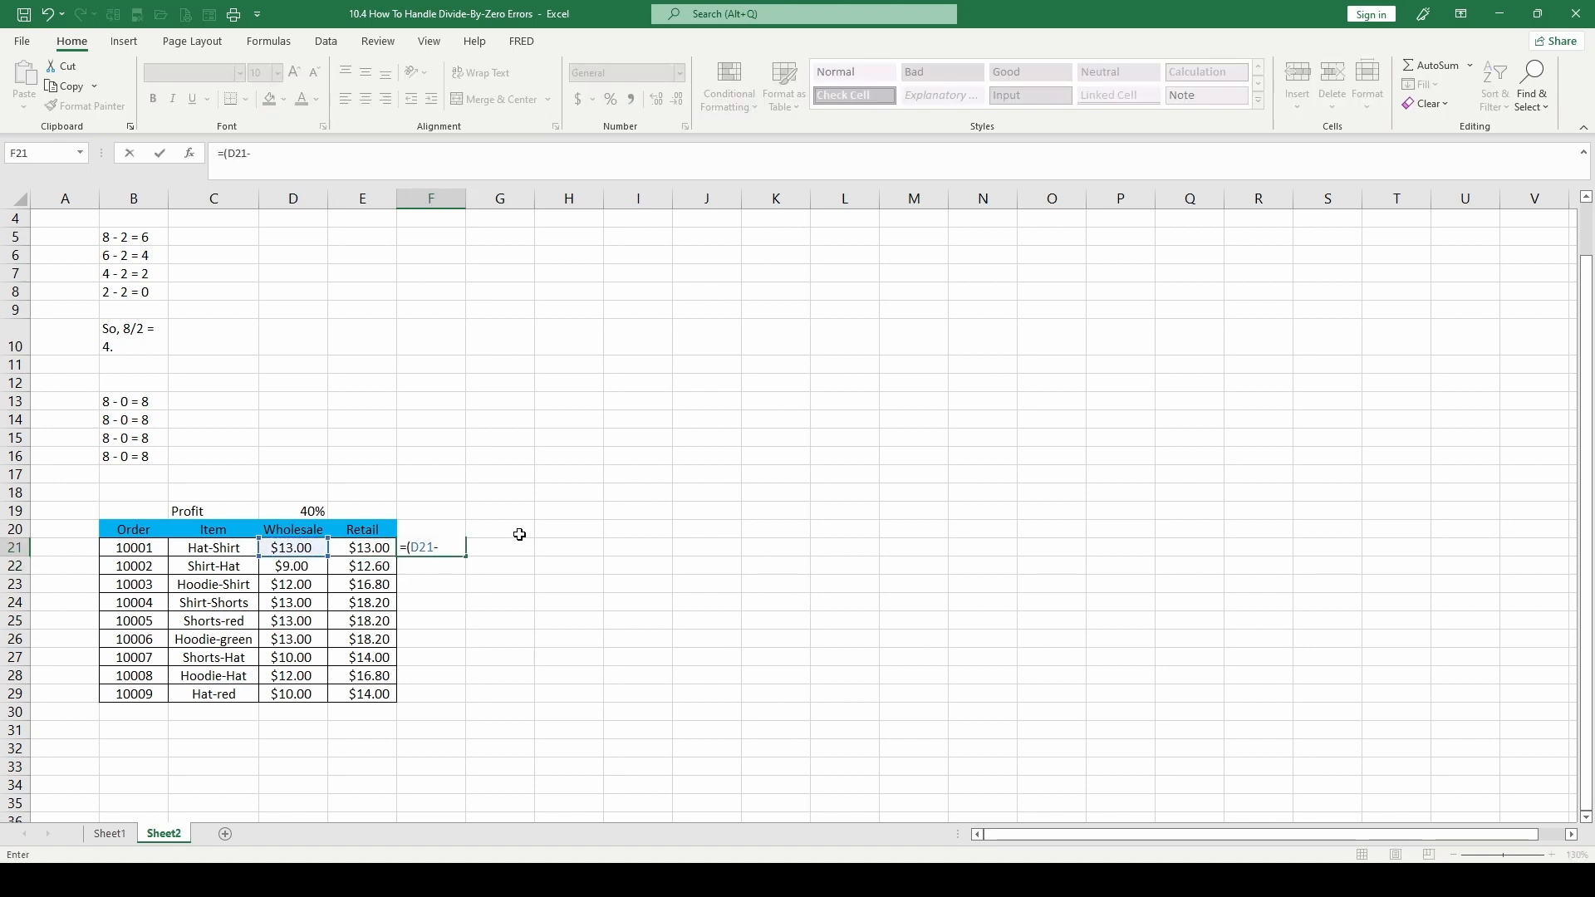
{"action": "key", "text": "Left"}
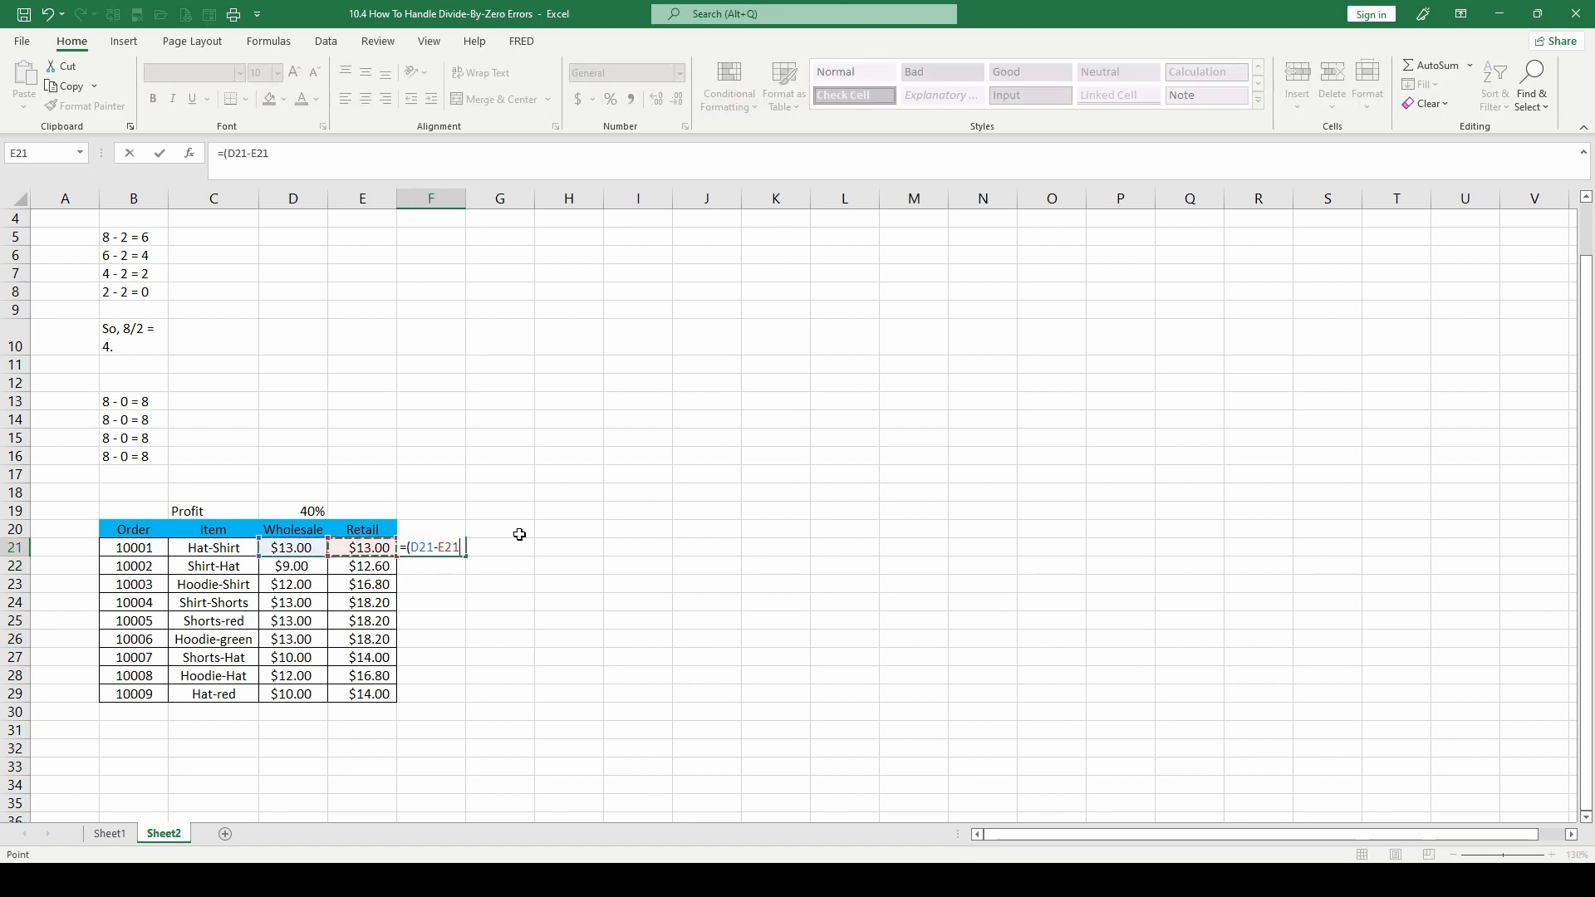
{"action": "key", "text": "ctrl+Return"}
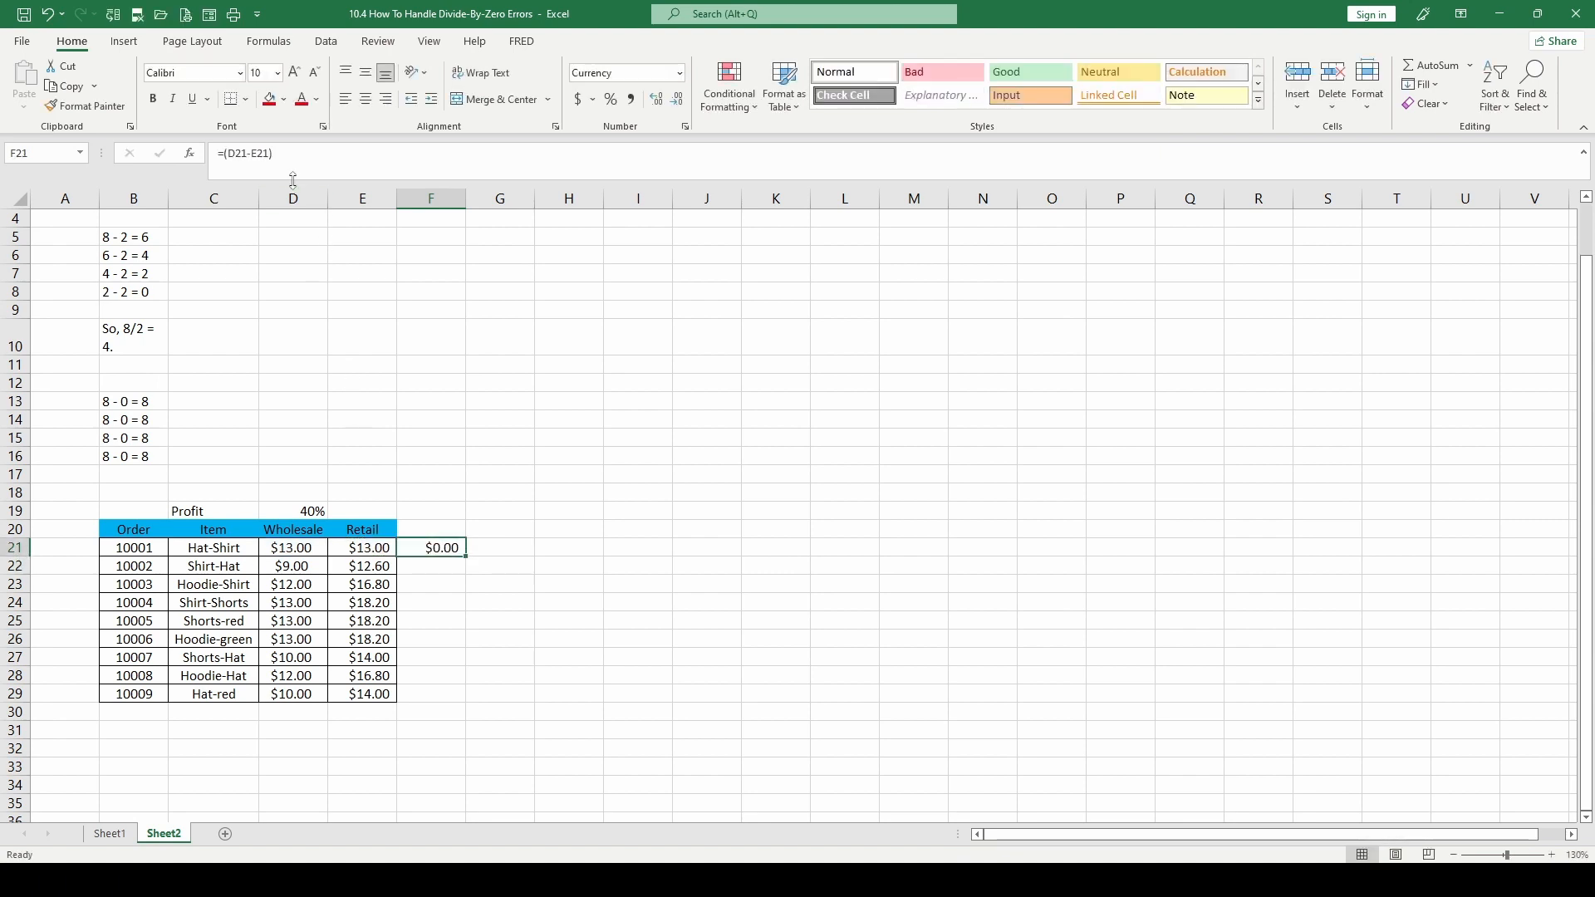
Extend the F21 formula to divide the price difference by the profit rate, as =(D21-E21)/D19
{"action": "left_click", "coordinate": [297, 154]}
{"action": "type", "text": "/"}
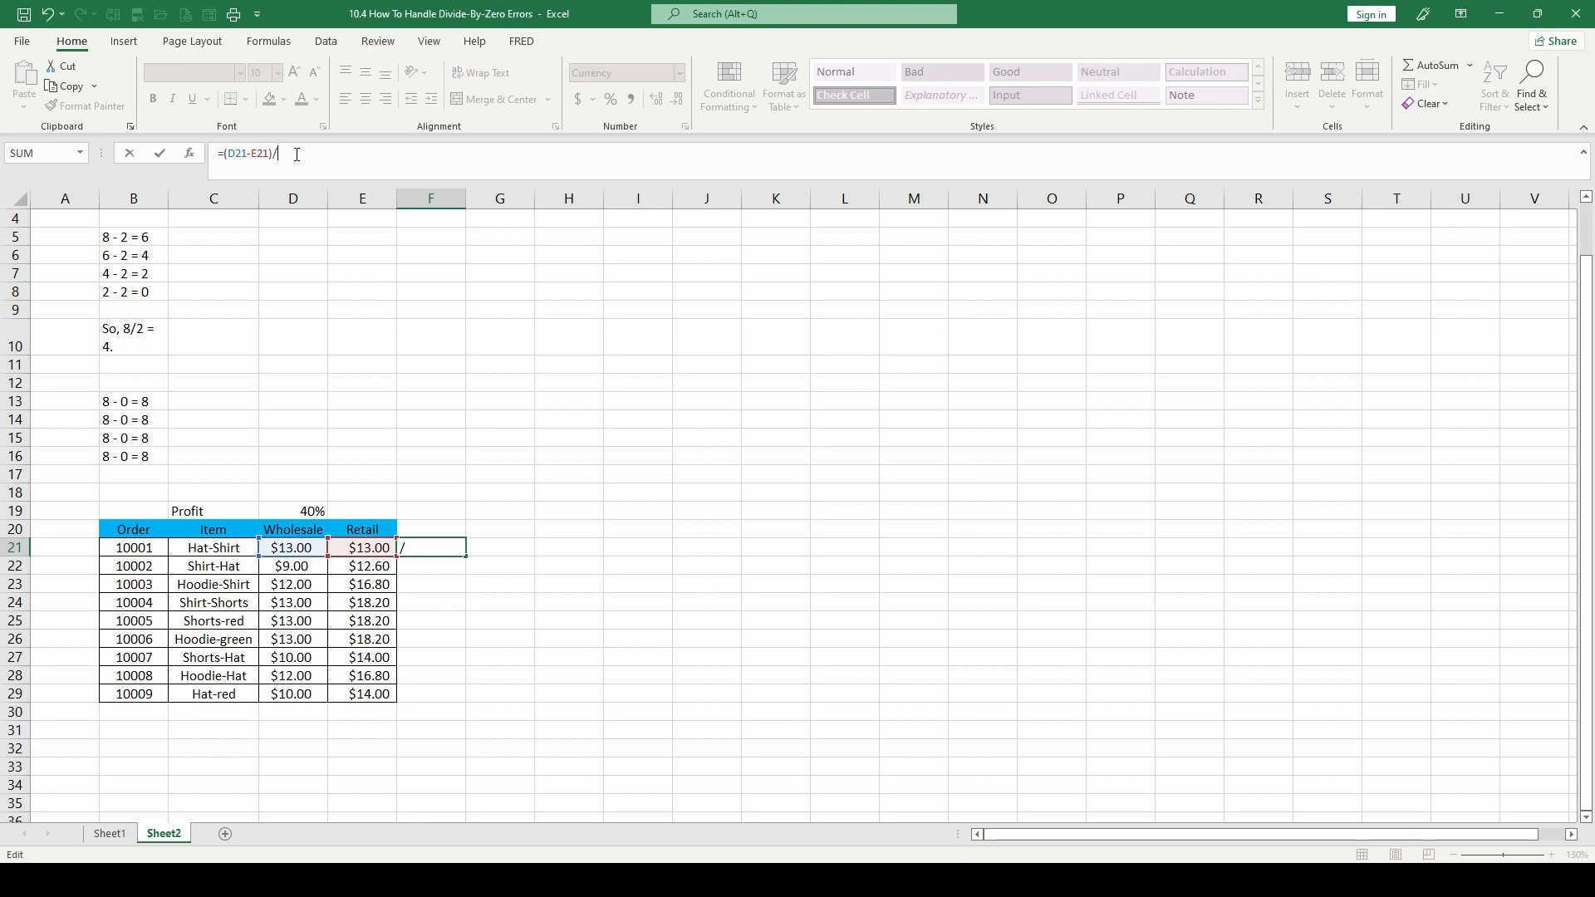
{"action": "key", "text": "Escape"}
Enter 0 in cell E19 next to the profit rate and format it as a percentage
{"action": "left_click", "coordinate": [362, 510]}
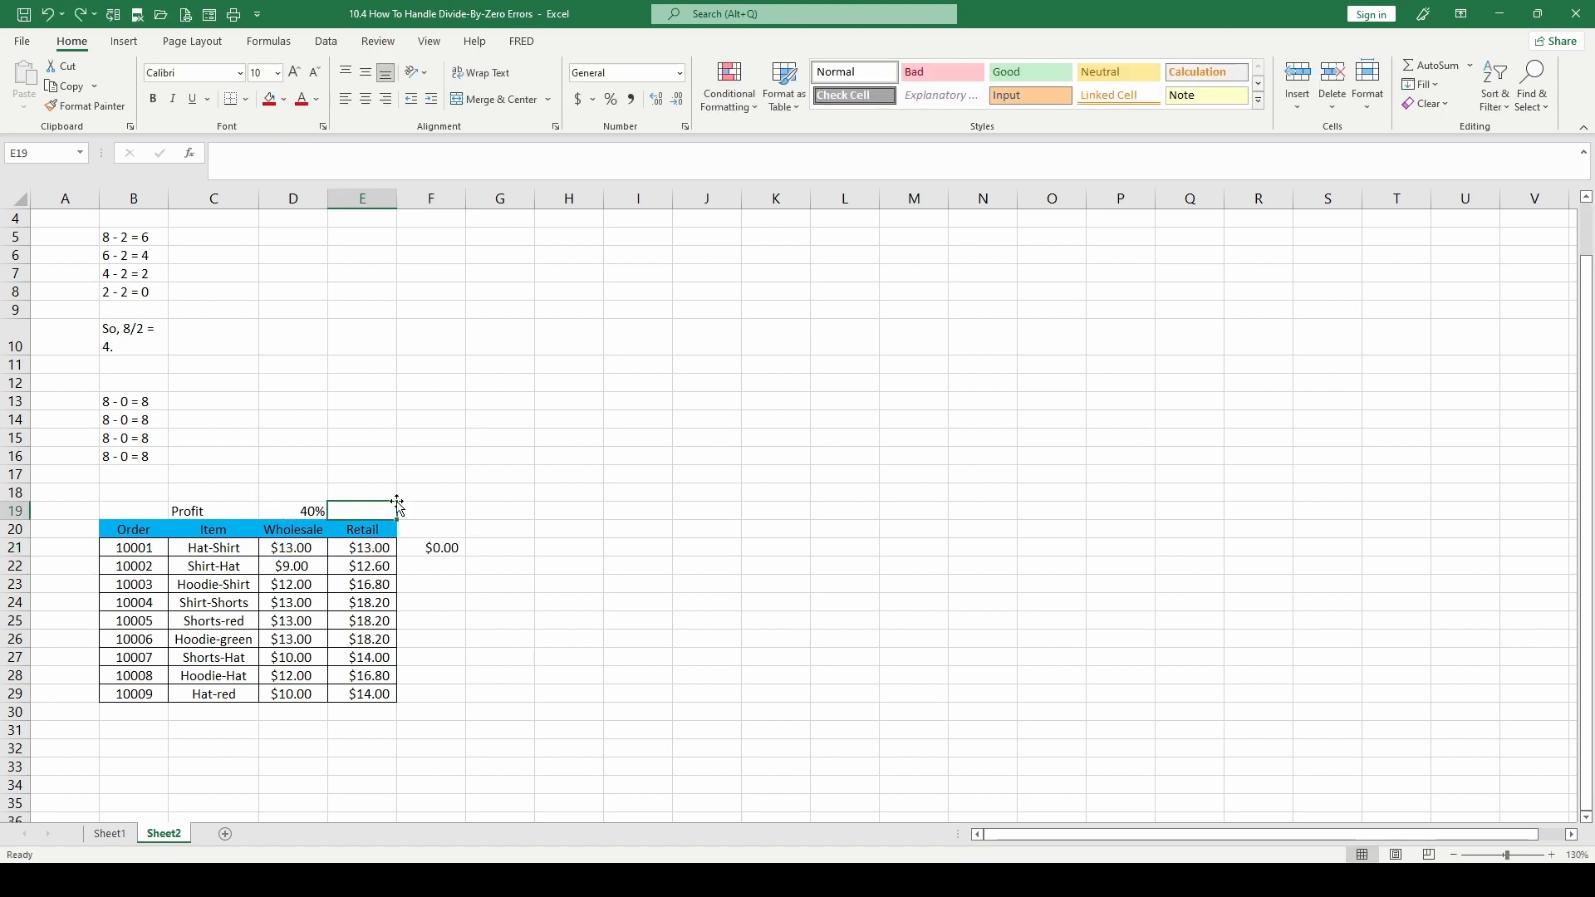
{"action": "type", "text": "0"}
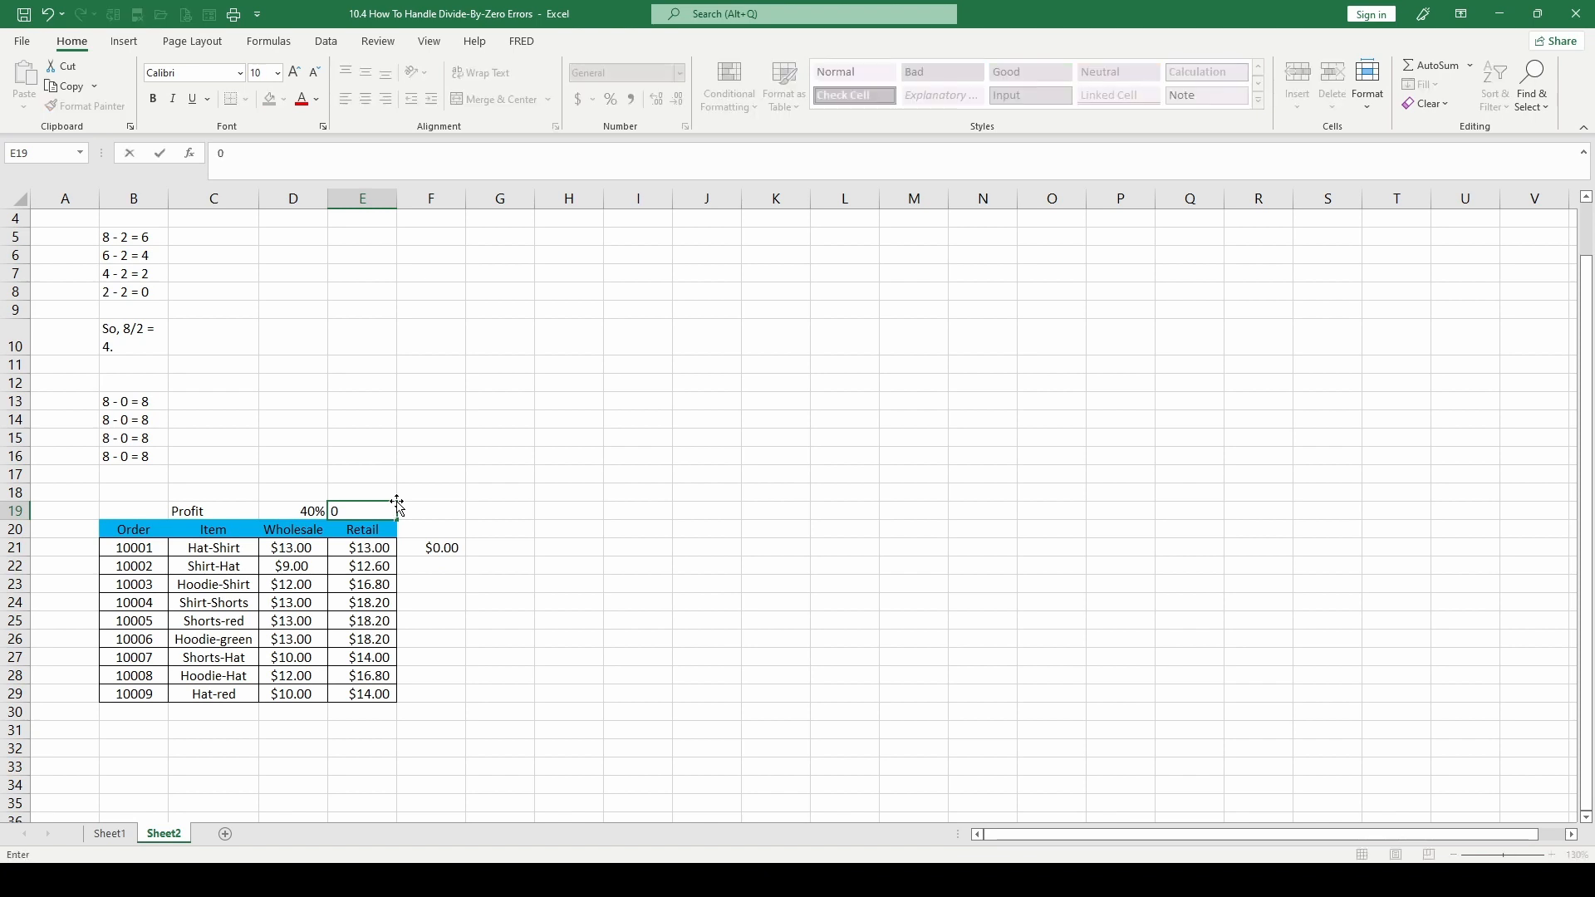
{"action": "key", "text": "ctrl+Return"}
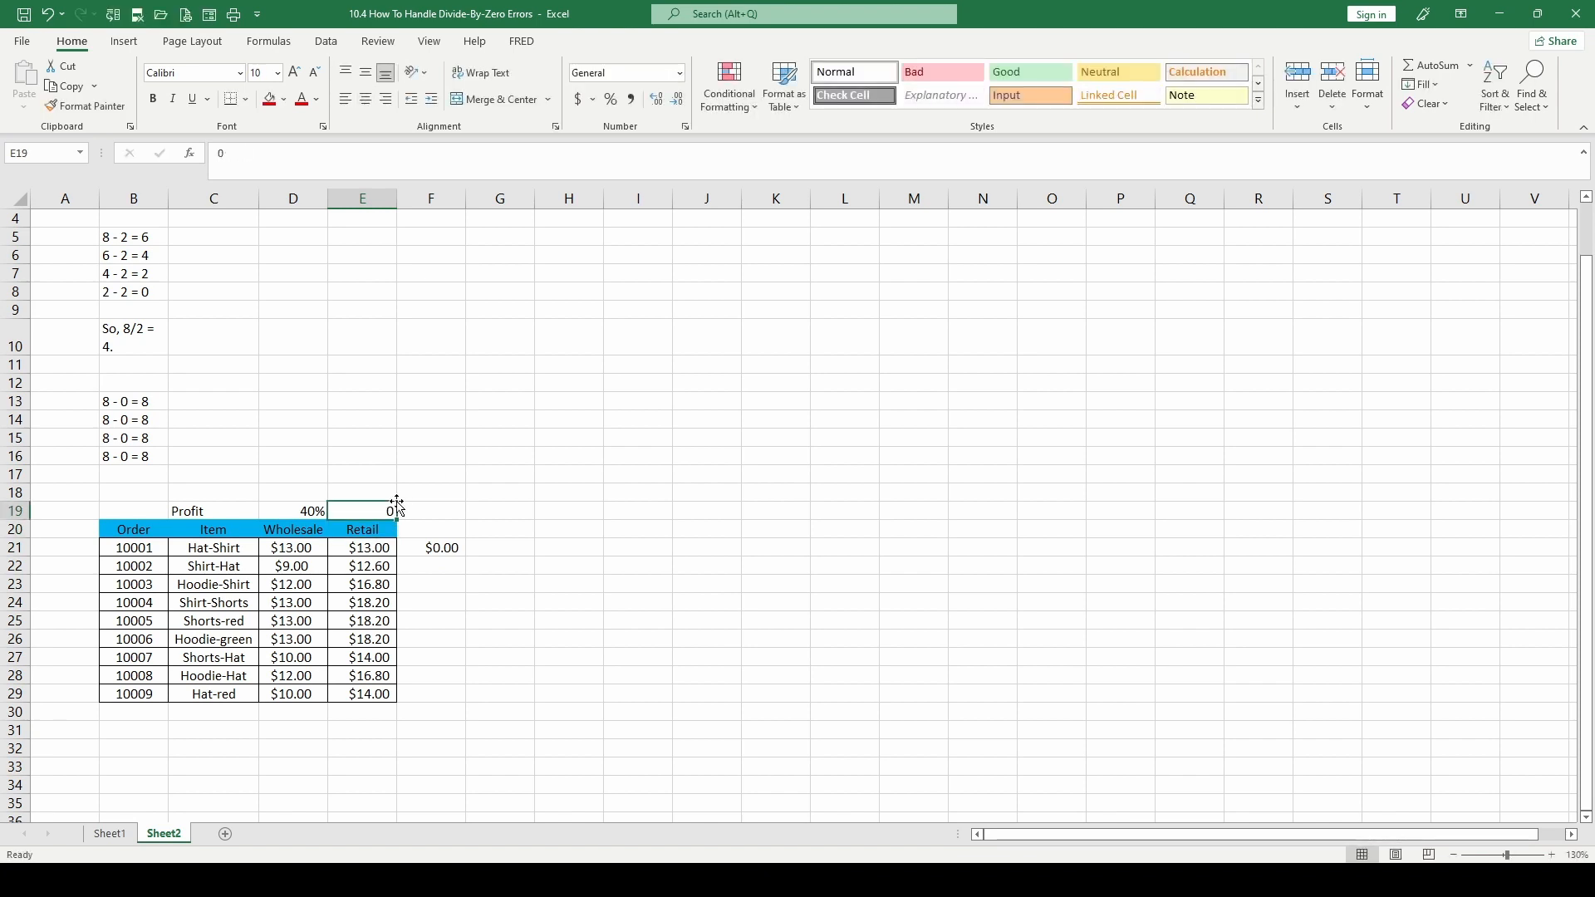
{"action": "left_click", "coordinate": [432, 547]}
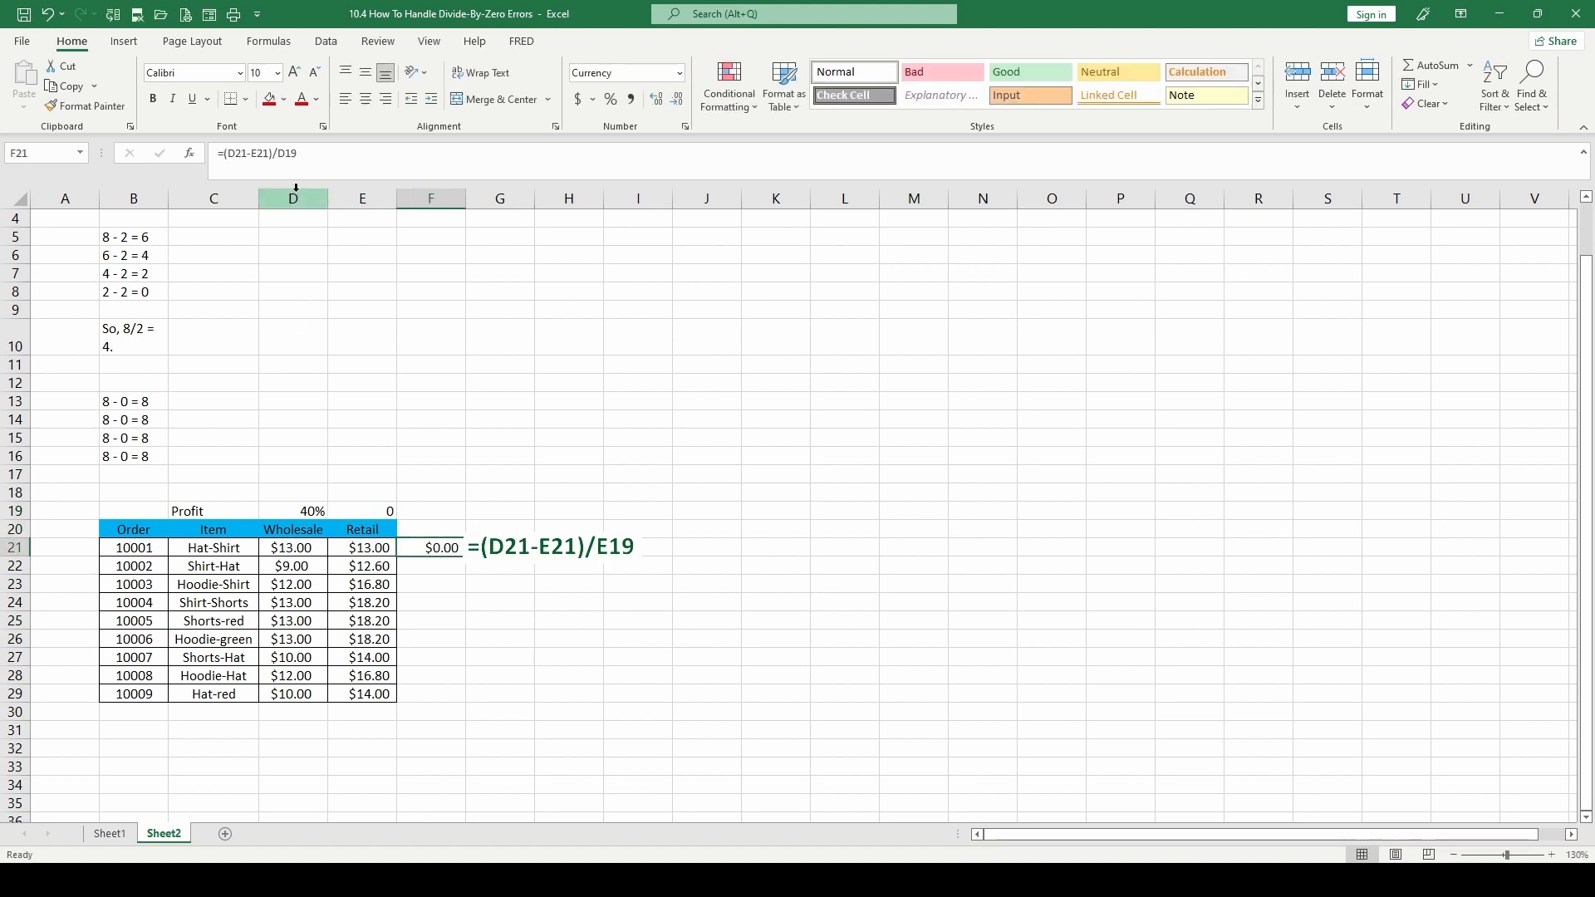
{"action": "left_click", "coordinate": [374, 510]}
{"action": "key", "text": "ctrl+shift+5"}
Change the divisor in the F21 formula to E19, giving =(D21-E21)/E19
{"action": "left_click", "coordinate": [431, 547]}
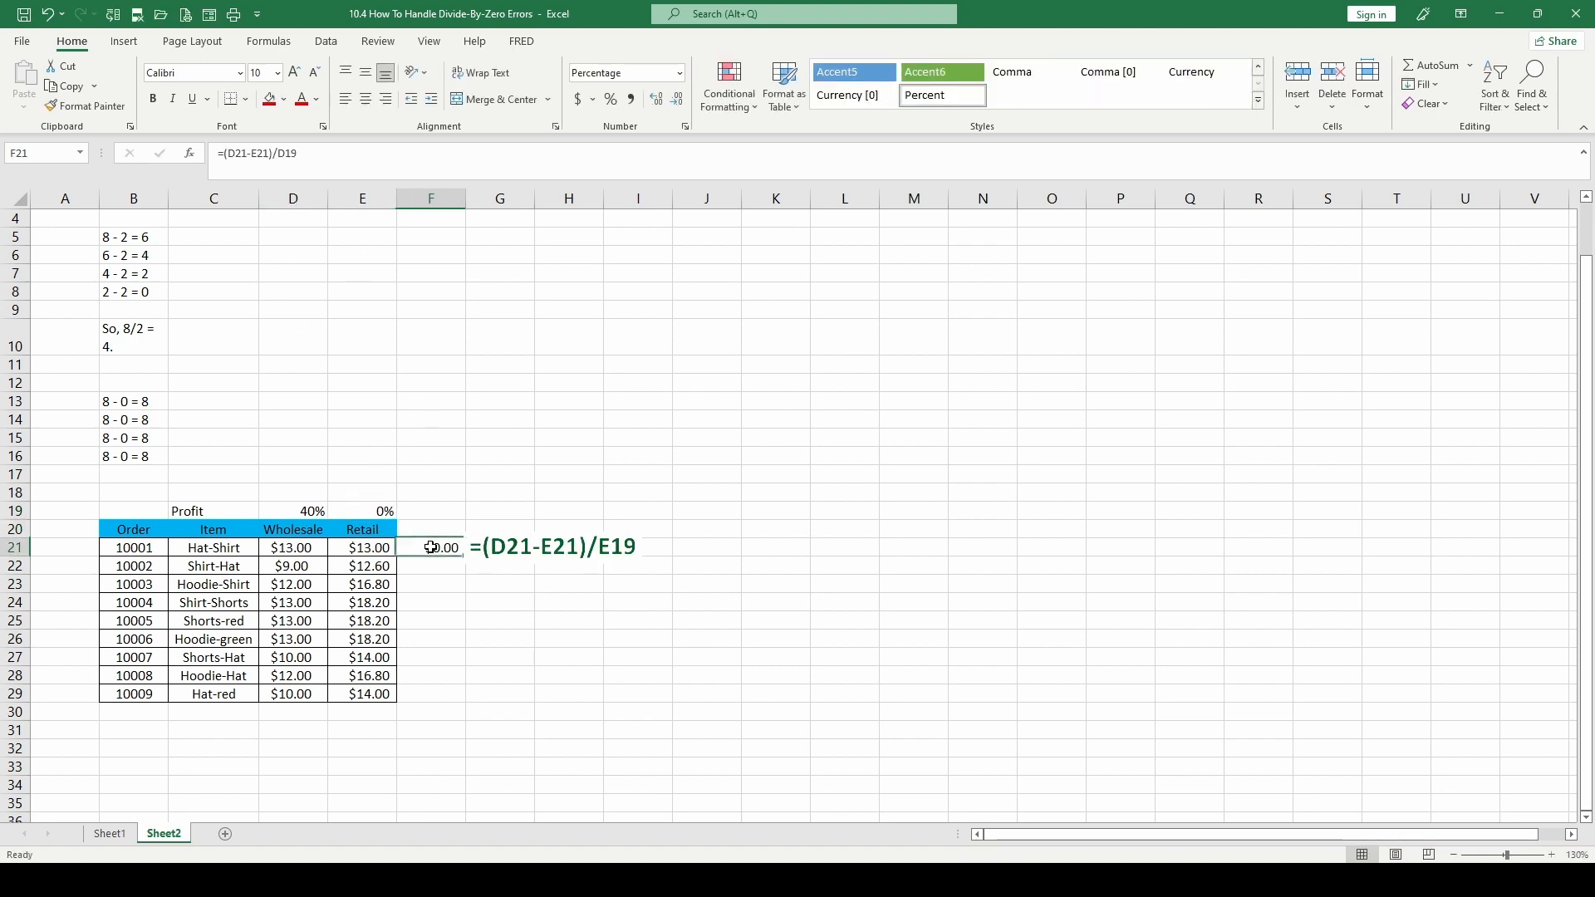
{"action": "left_click", "coordinate": [281, 153]}
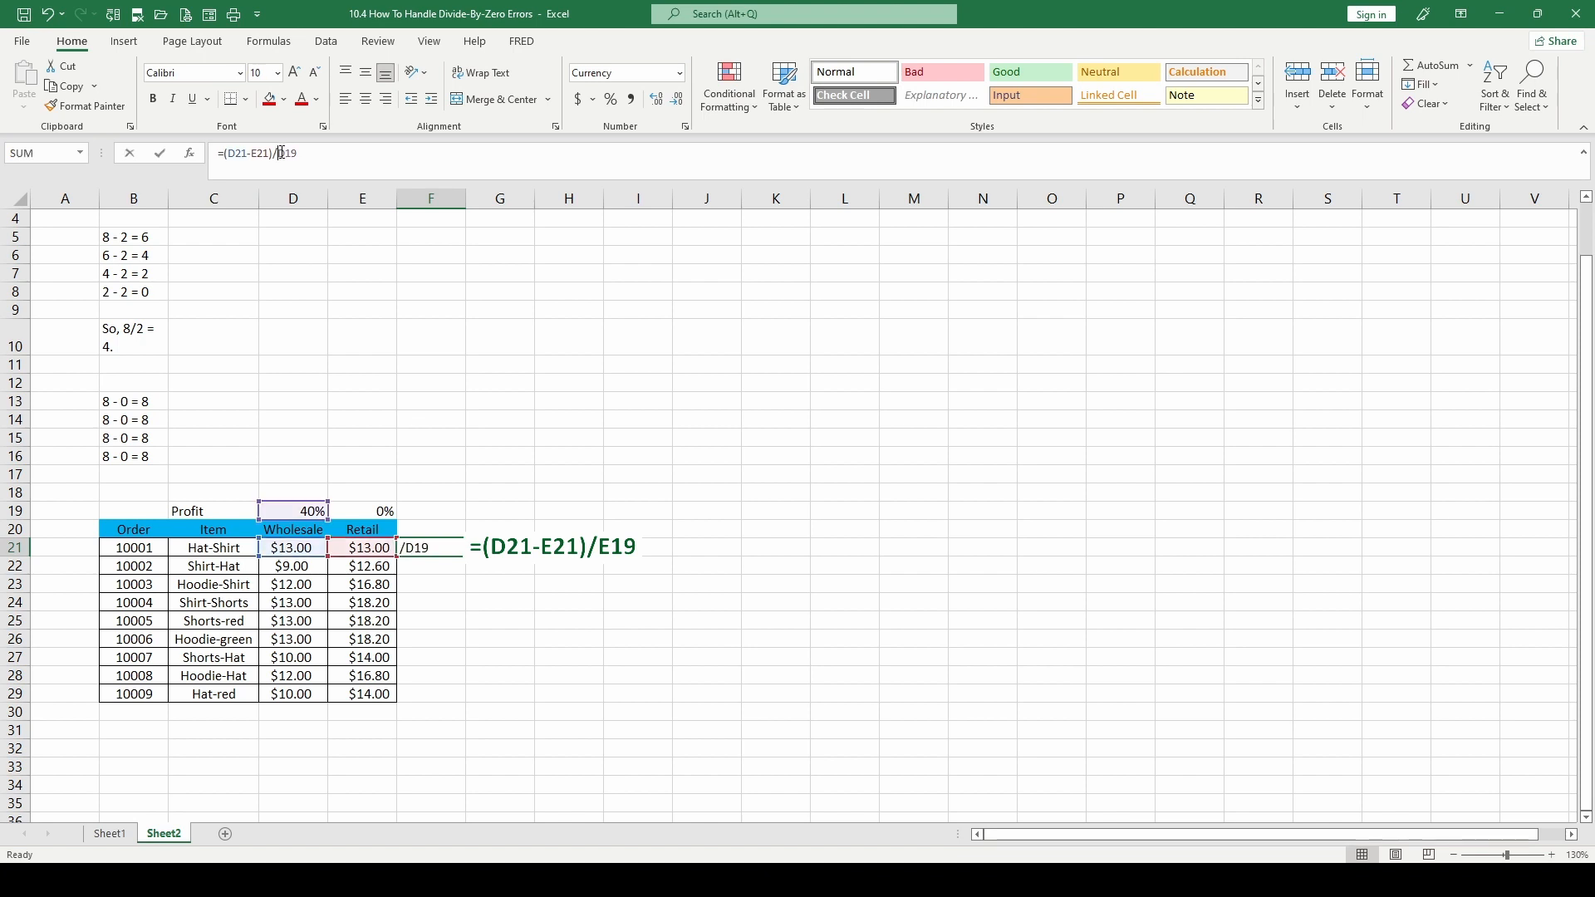
{"action": "left_click_drag", "start_coordinate": [281, 153], "coordinate": [302, 151]}
{"action": "left_click", "coordinate": [363, 513]}
{"action": "key", "text": "Return"}
{"action": "left_click", "coordinate": [432, 545]}
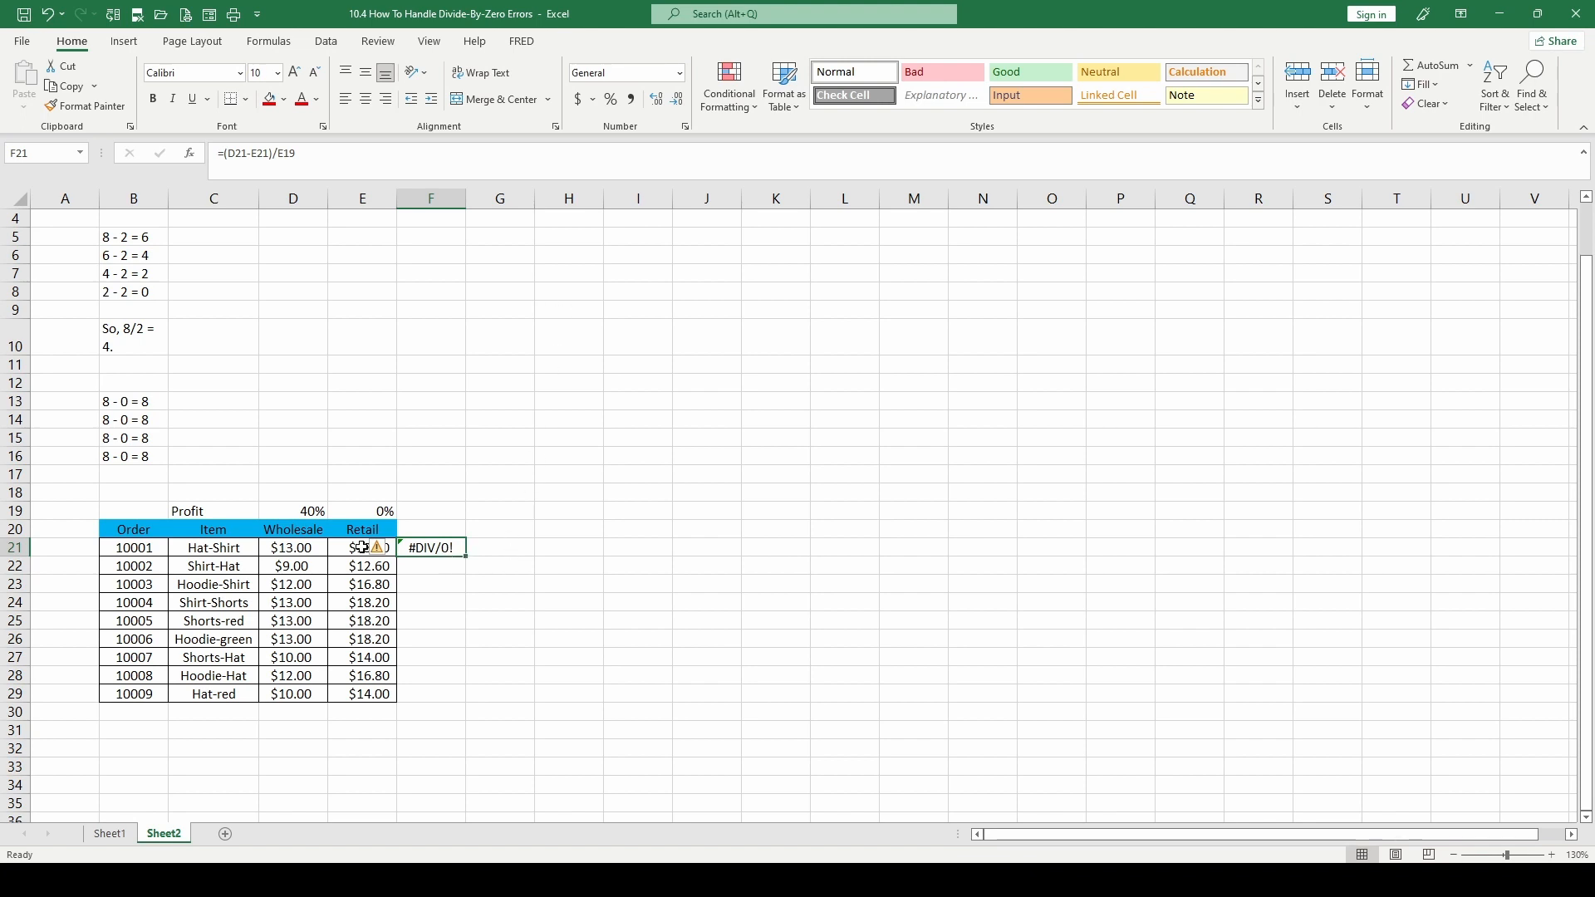
{"action": "left_click", "coordinate": [516, 547]}
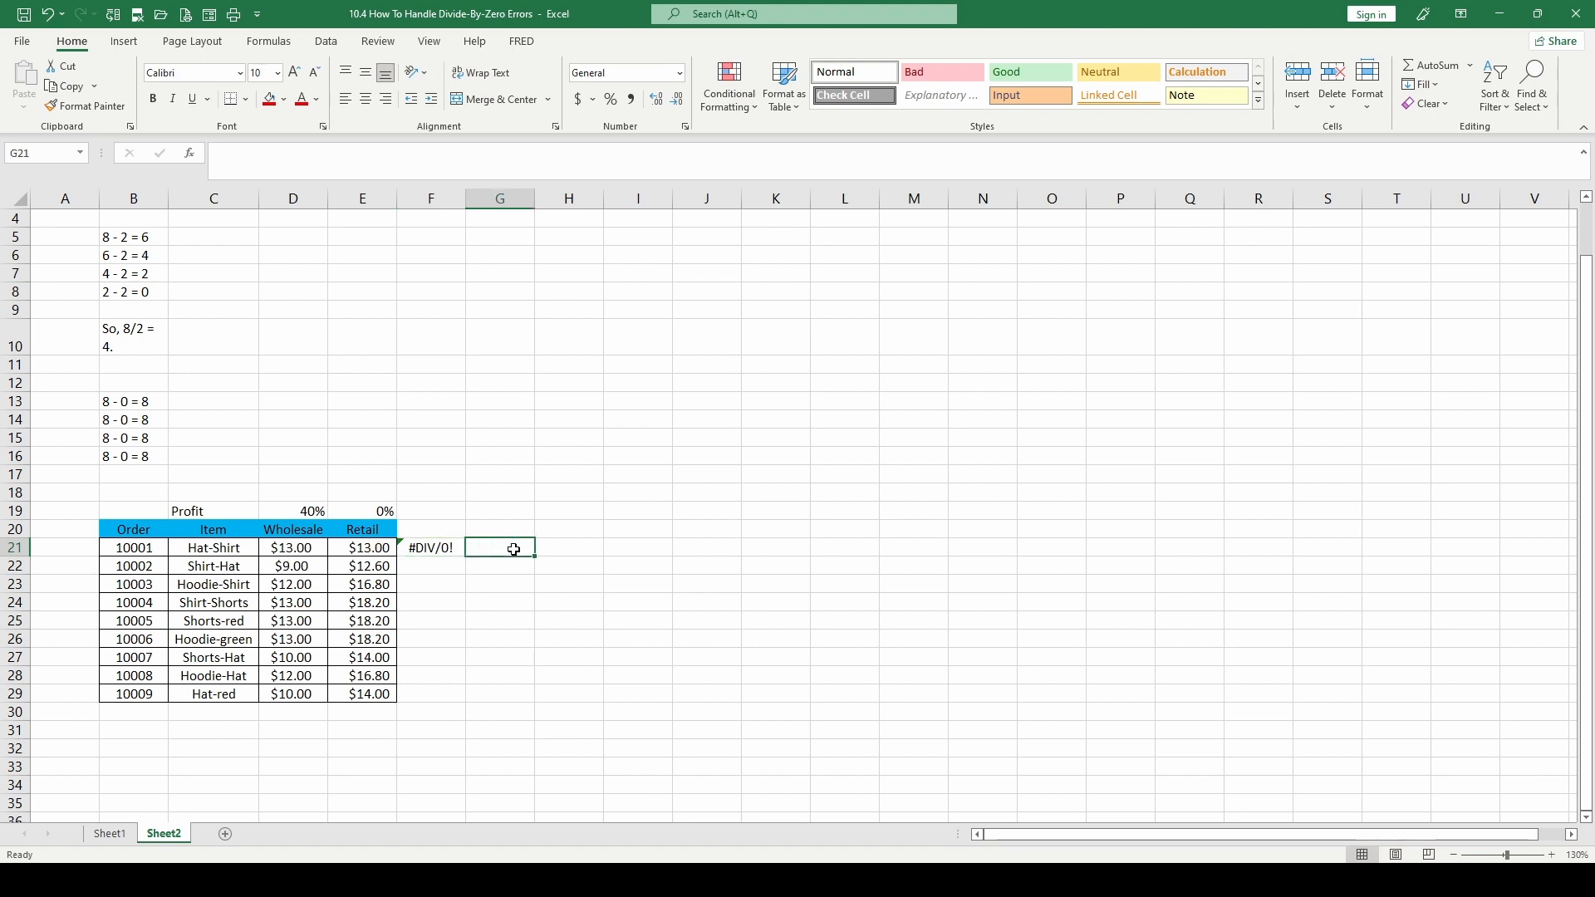
{"action": "type", "text": "=if"}
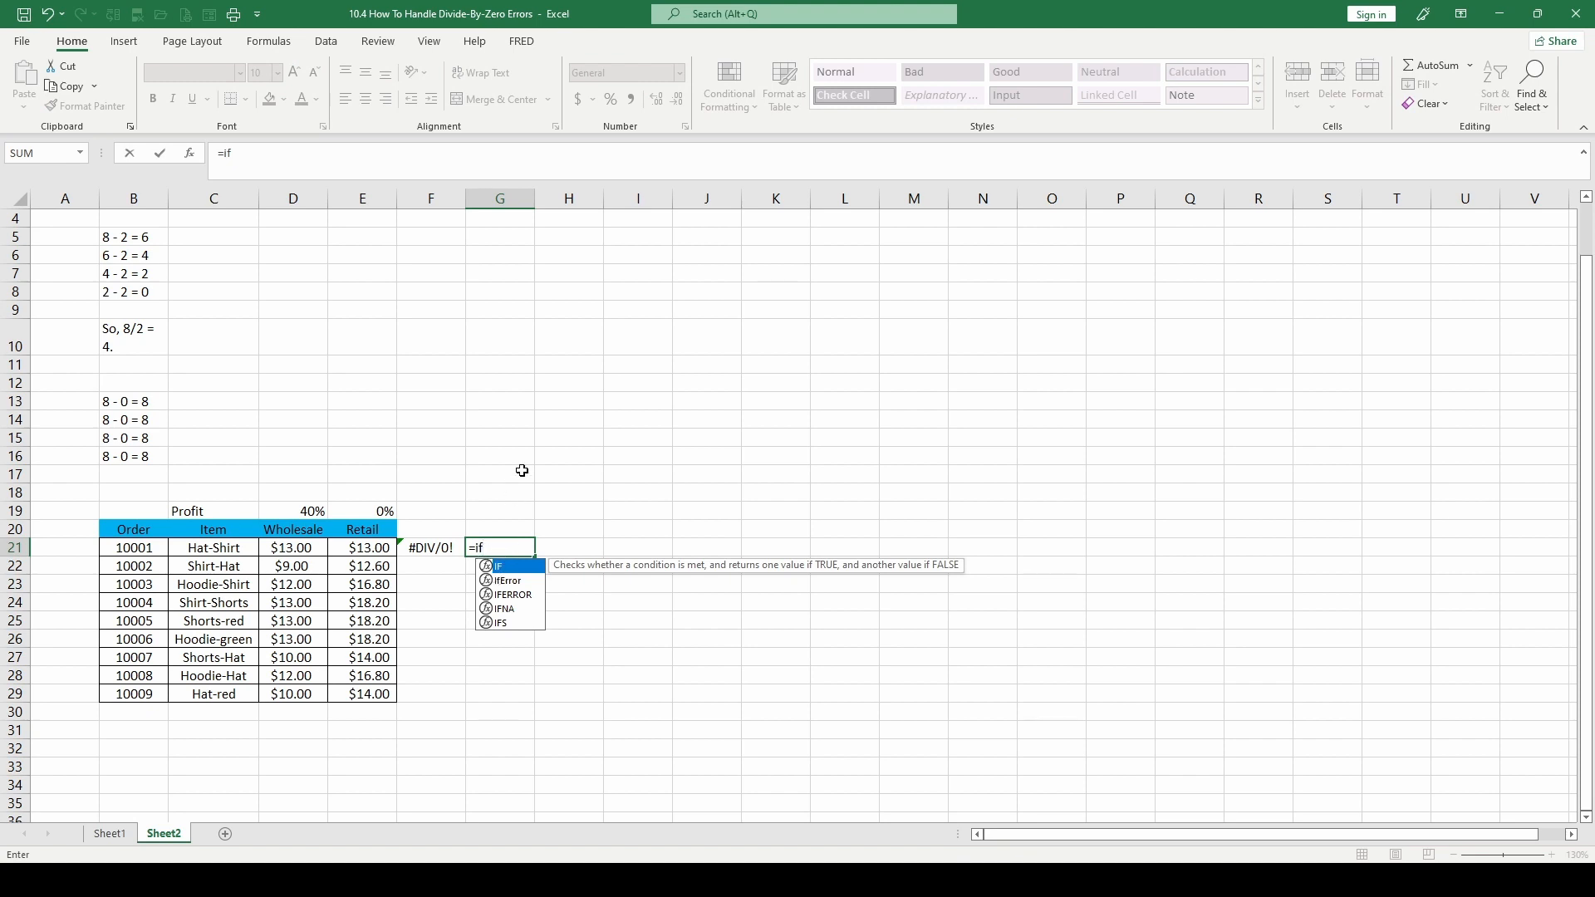
{"action": "type", "text": "("}
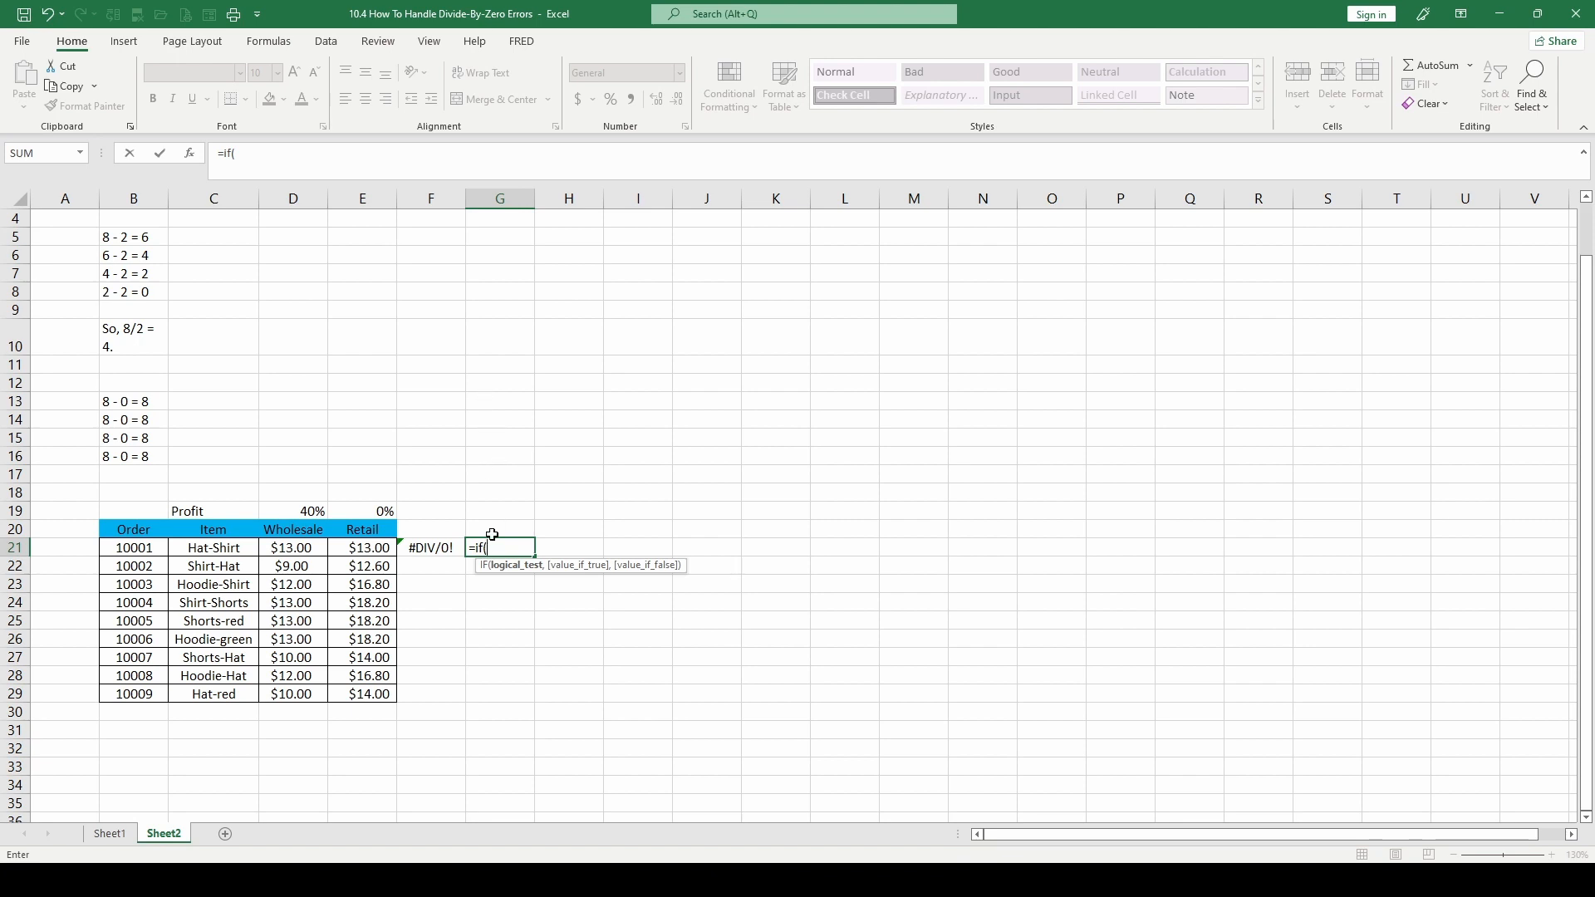
{"action": "left_click", "coordinate": [275, 548]}
{"action": "type", "text": "-"}
{"action": "left_click", "coordinate": [365, 549]}
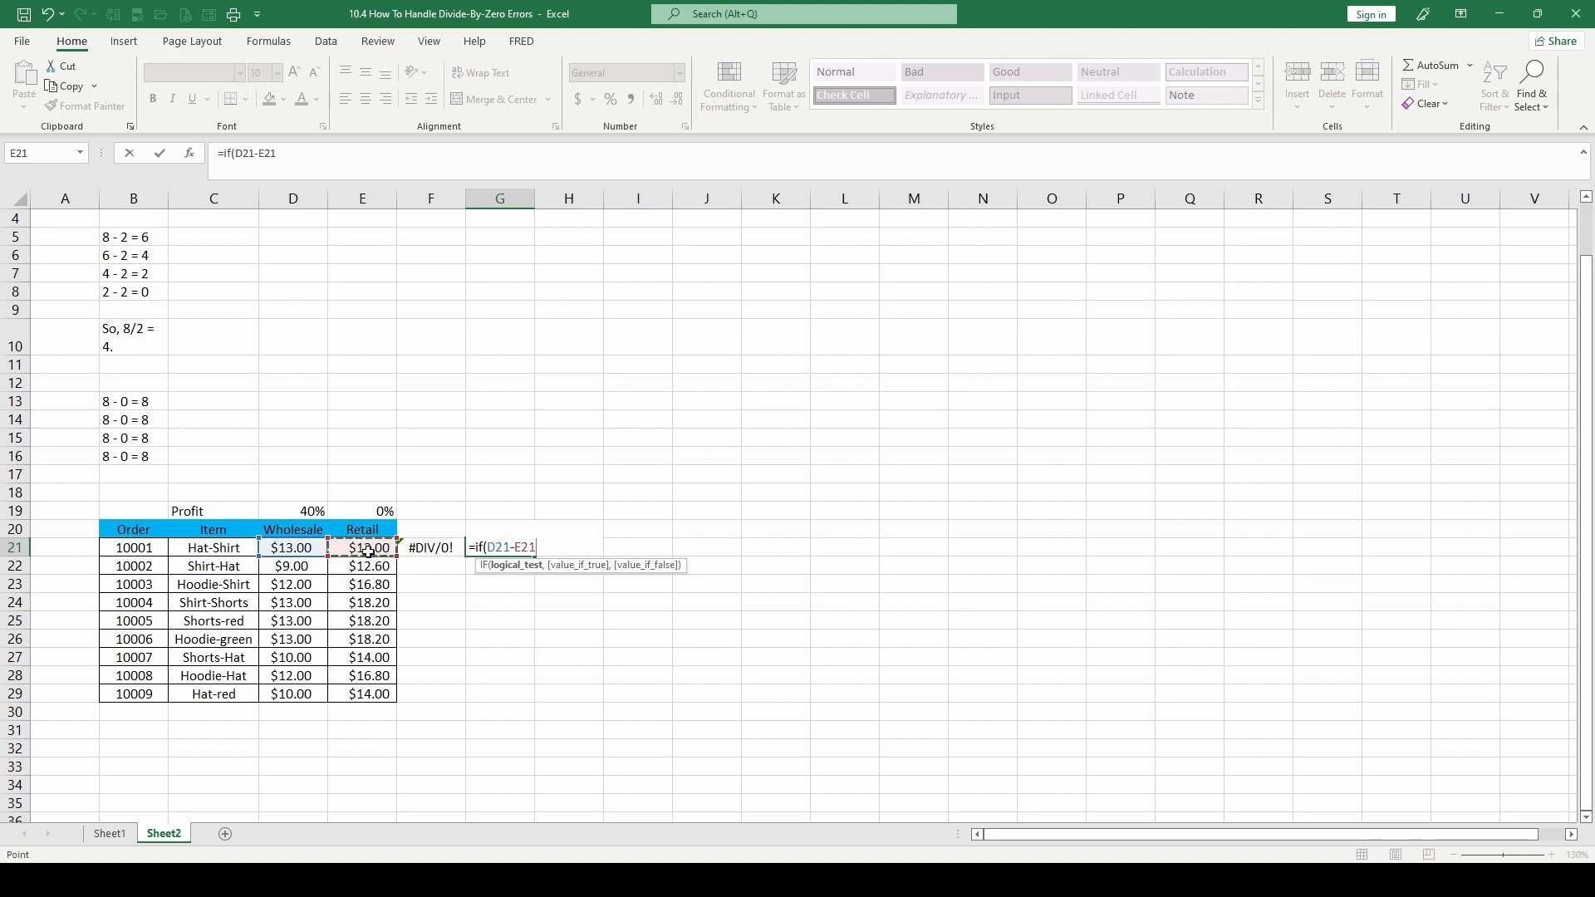
{"action": "type", "text": "=0"}
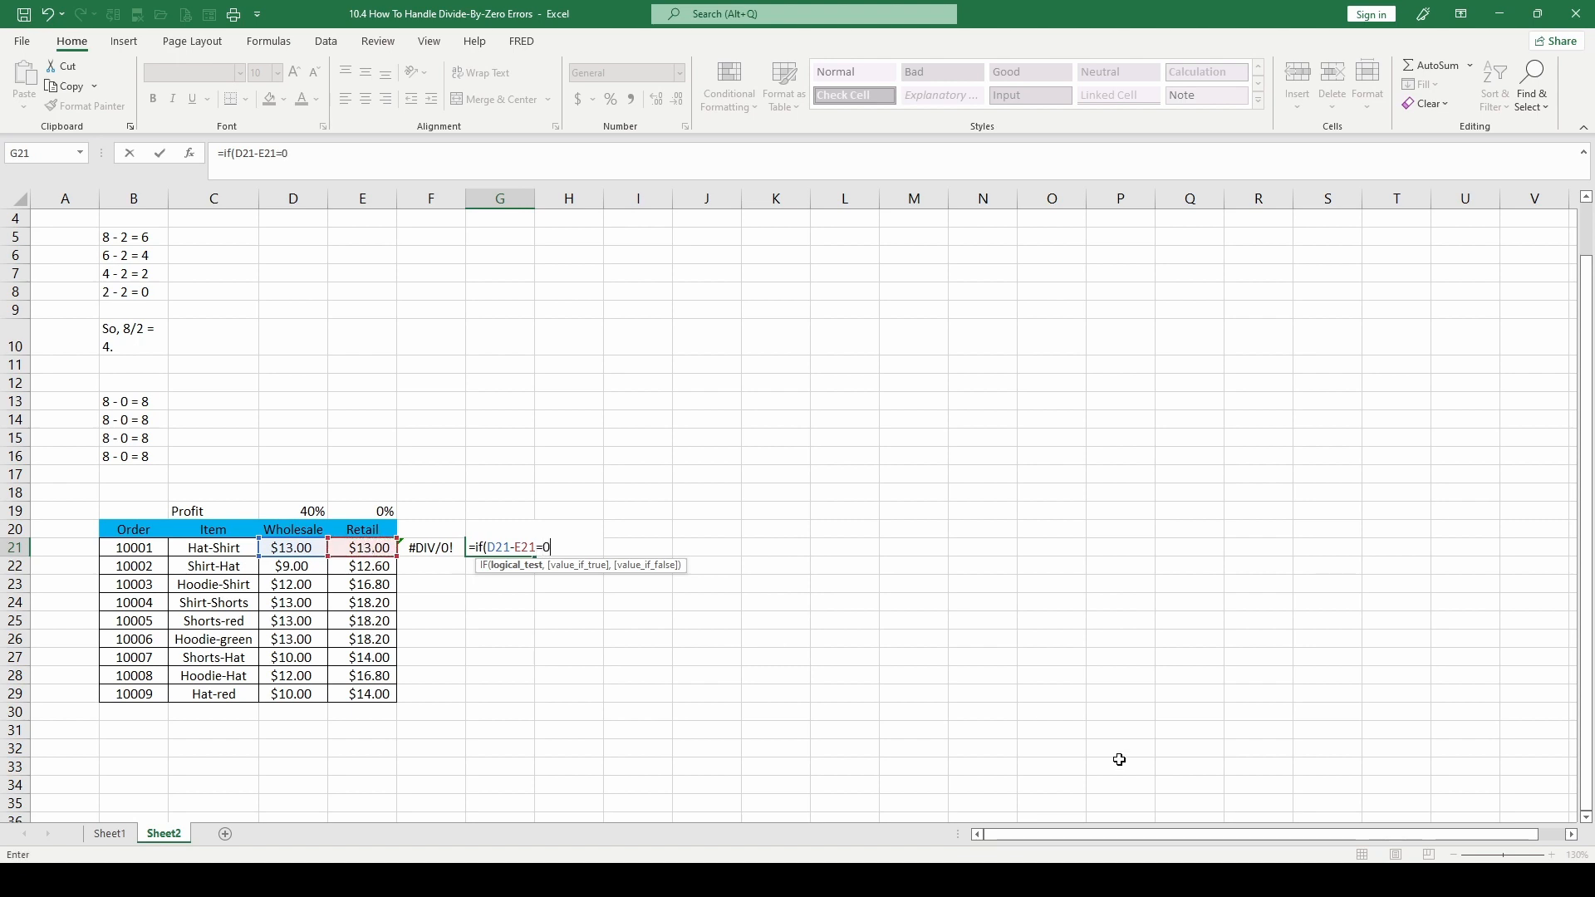
{"action": "key", "text": "Escape"}
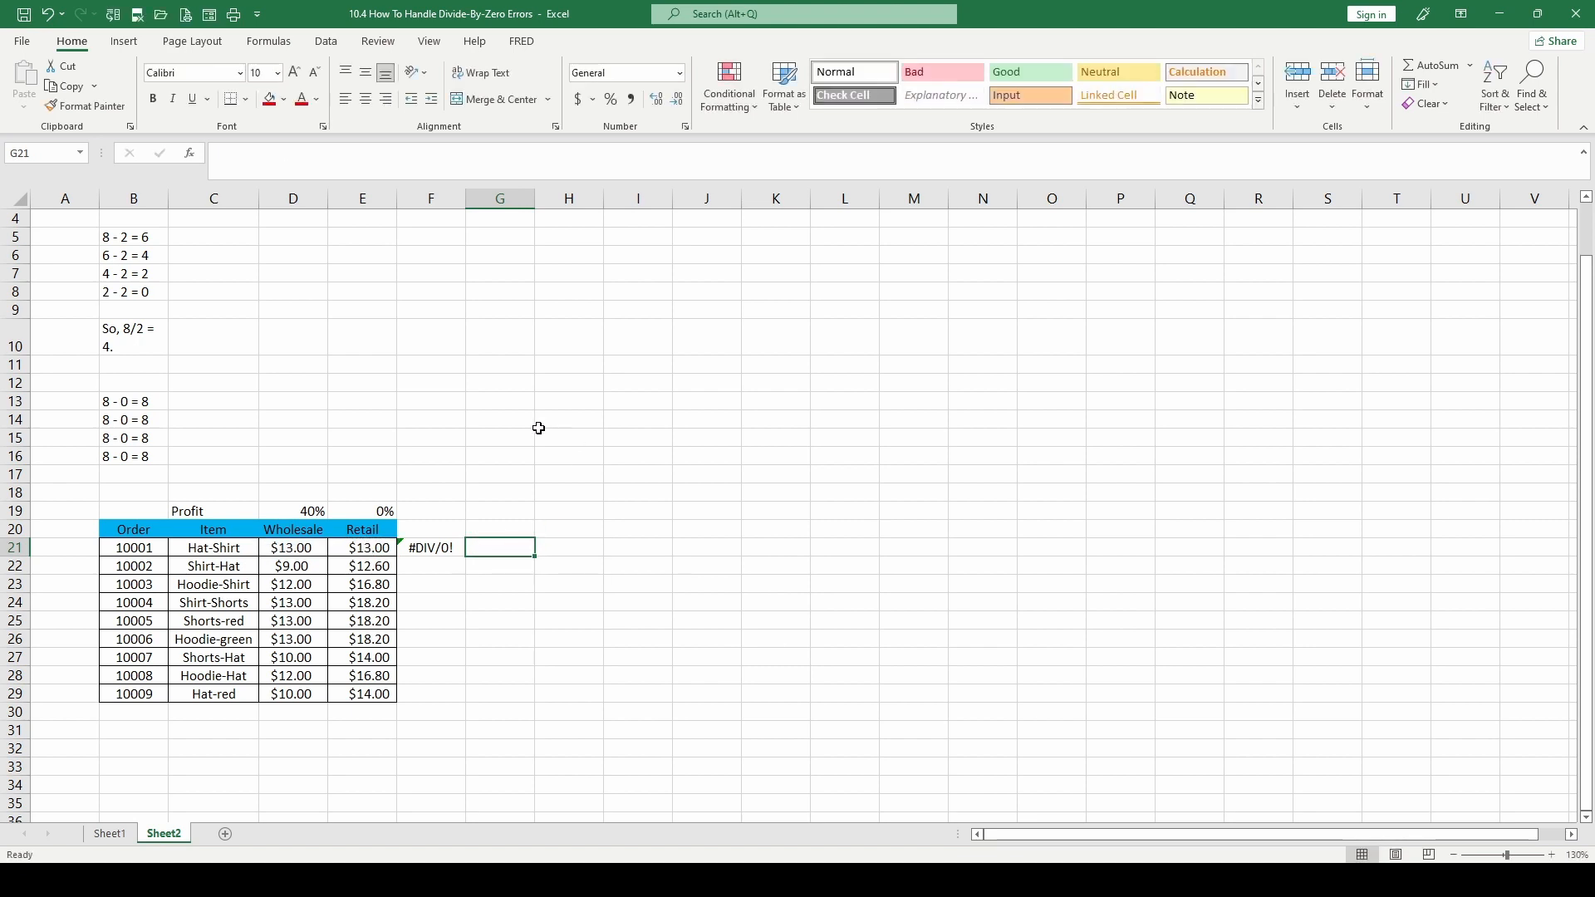
Begin an IF formula in G21 as =if(D21-E21)/E19=0,"Error", based on the F21 calculation
{"action": "left_click", "coordinate": [423, 549]}
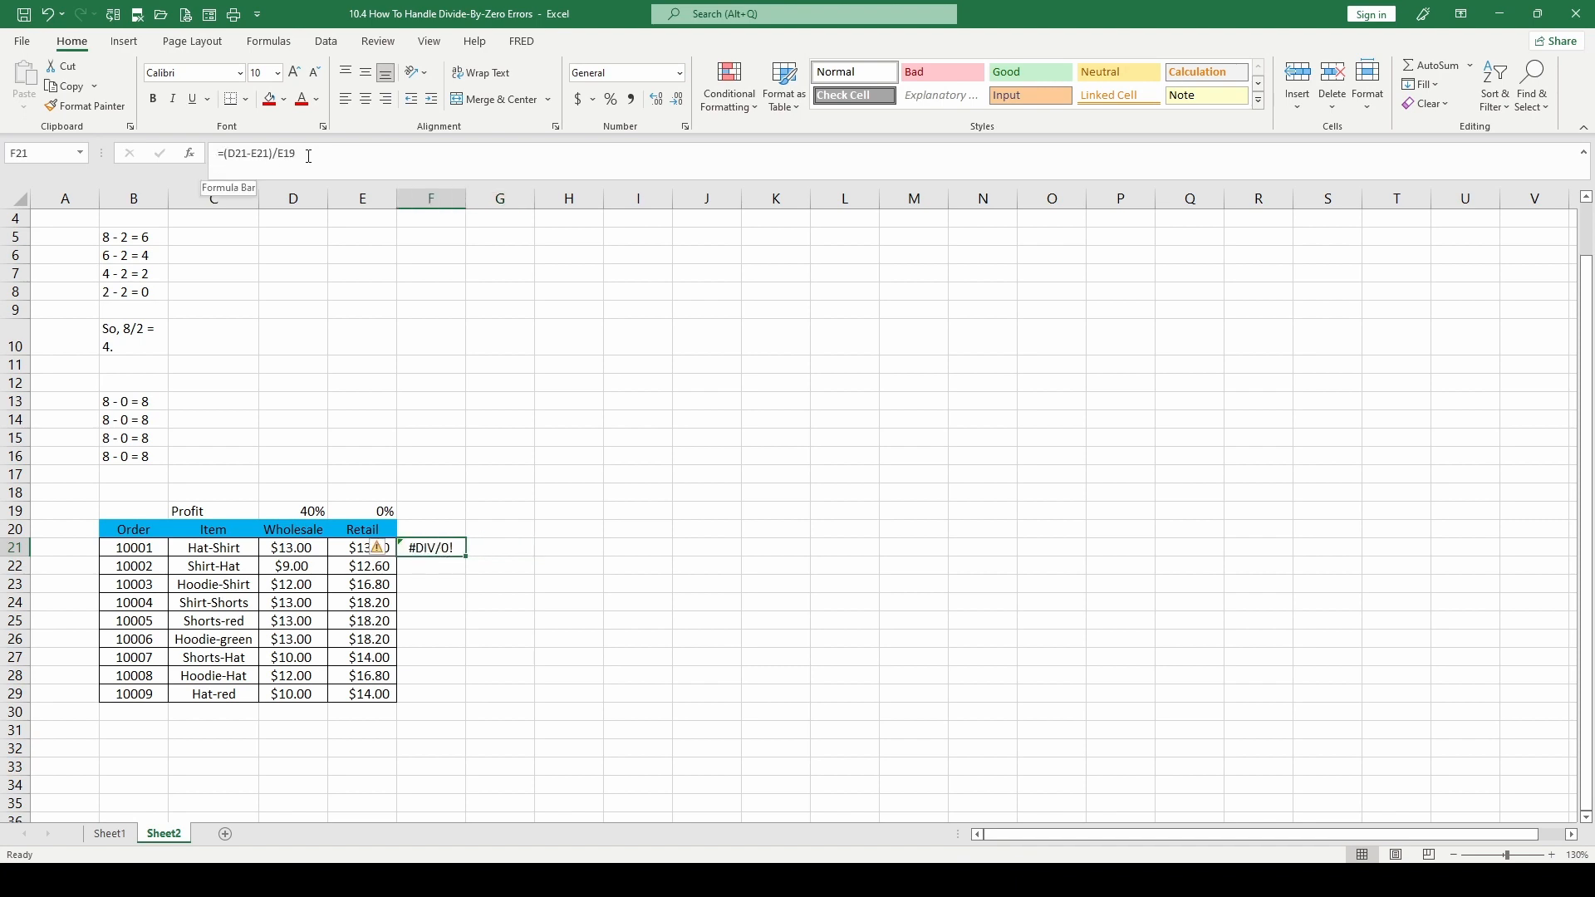
{"action": "left_click", "coordinate": [487, 551]}
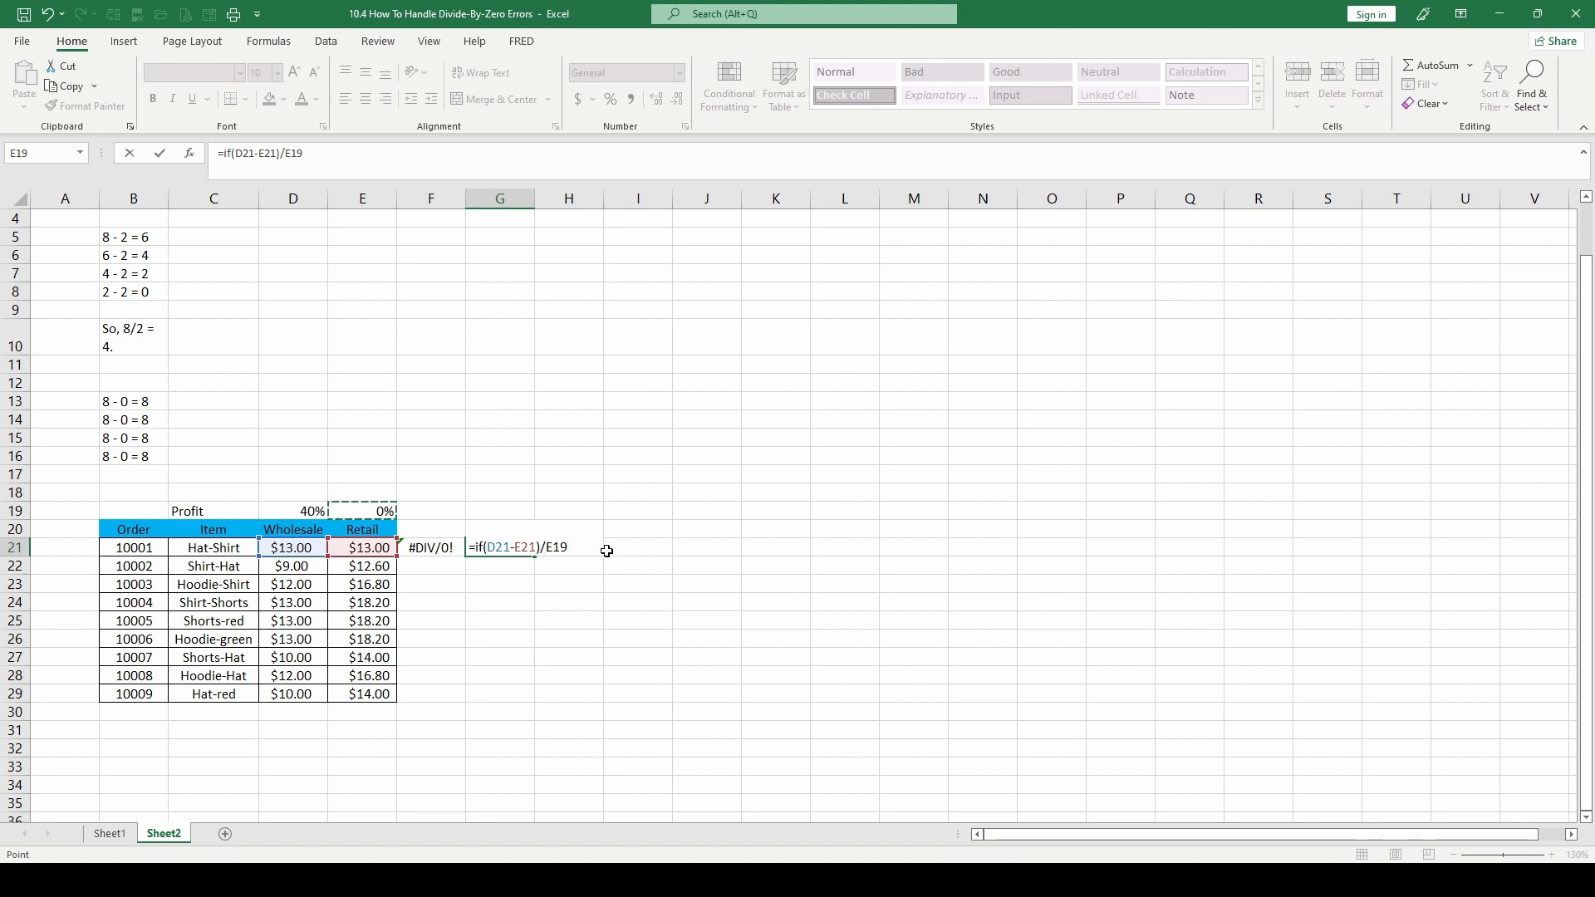
{"action": "type", "text": "=0,"}
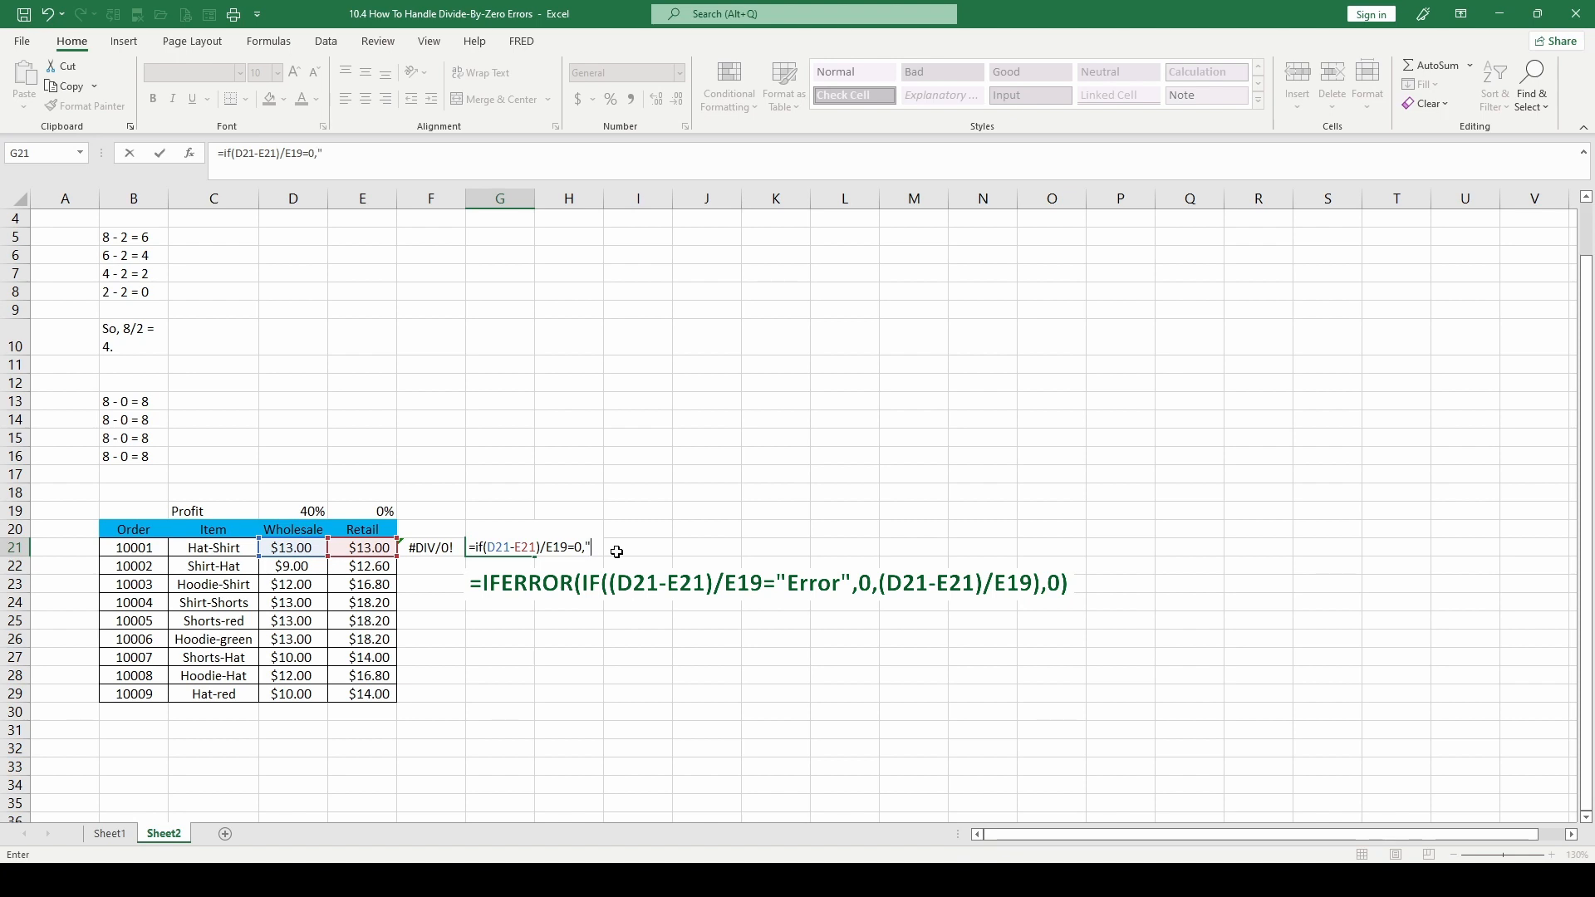
{"action": "type", "text": "Error\","}
Copy D21-E21)/E19 into the G21 formula as its value if false, close the parenthesis and try to enter it
{"action": "left_click_drag", "start_coordinate": [489, 547], "coordinate": [562, 545]}
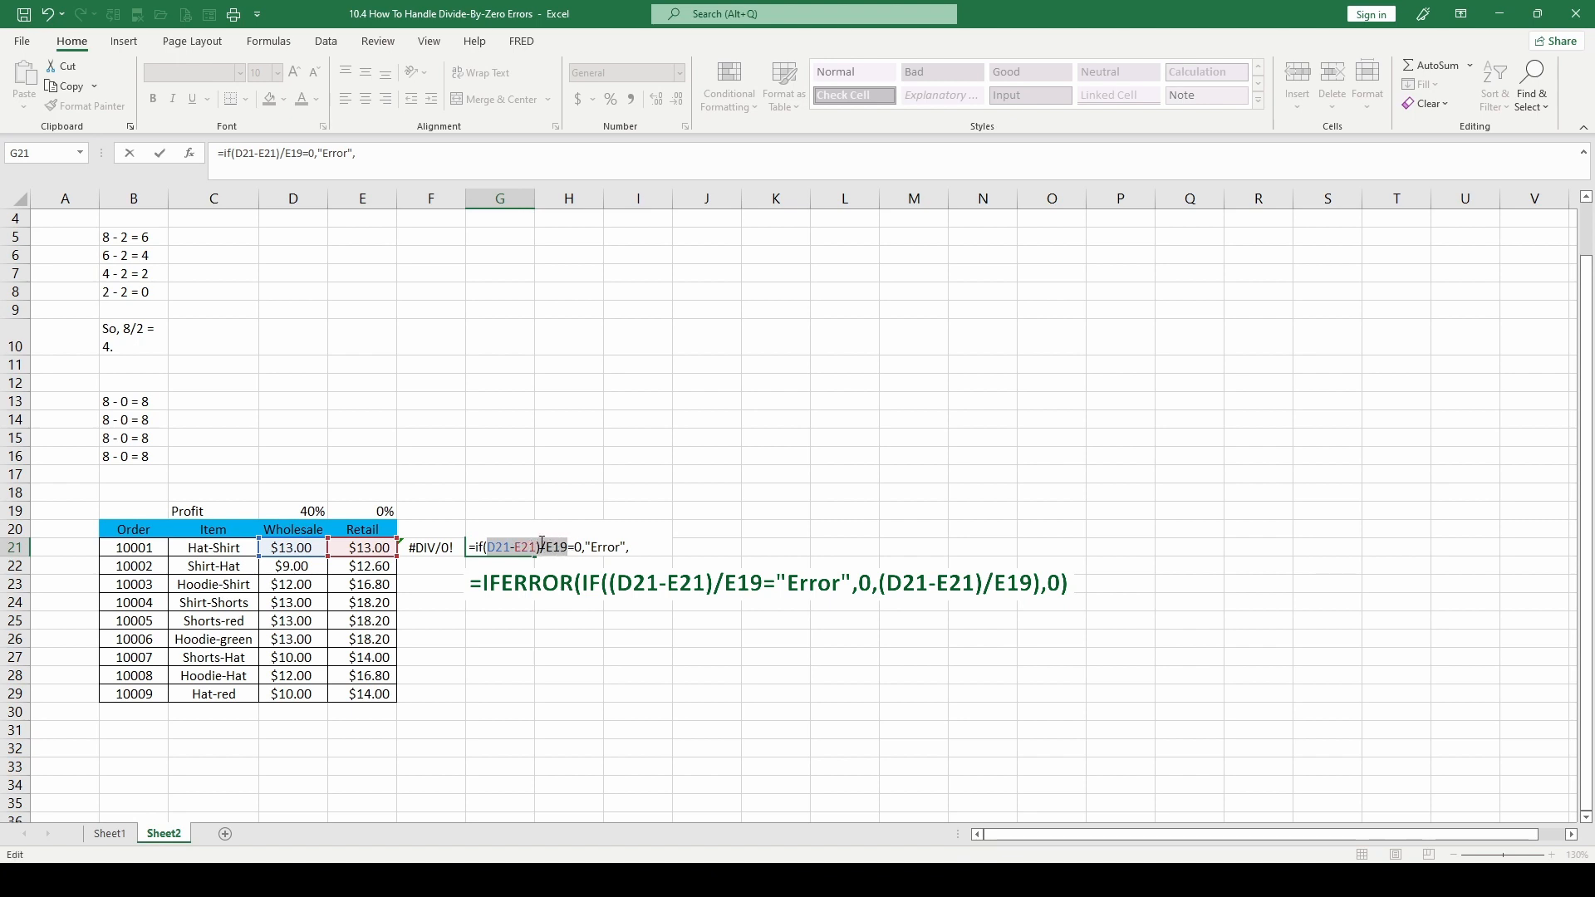
{"action": "key", "text": "ctrl+c"}
{"action": "left_click", "coordinate": [384, 154]}
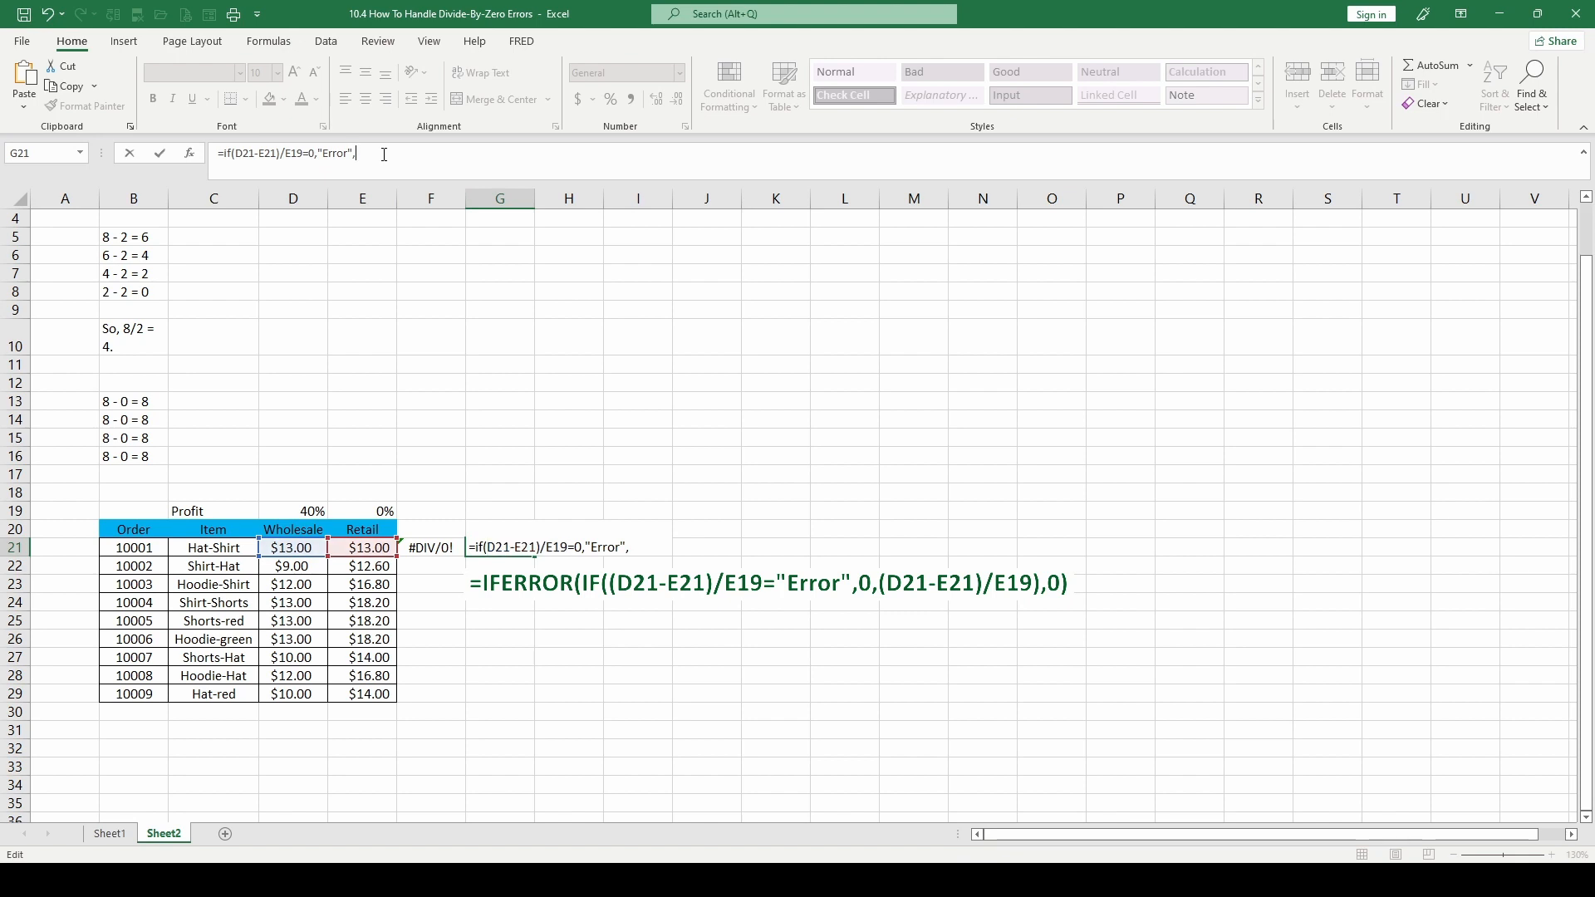
{"action": "key", "text": "ctrl+v"}
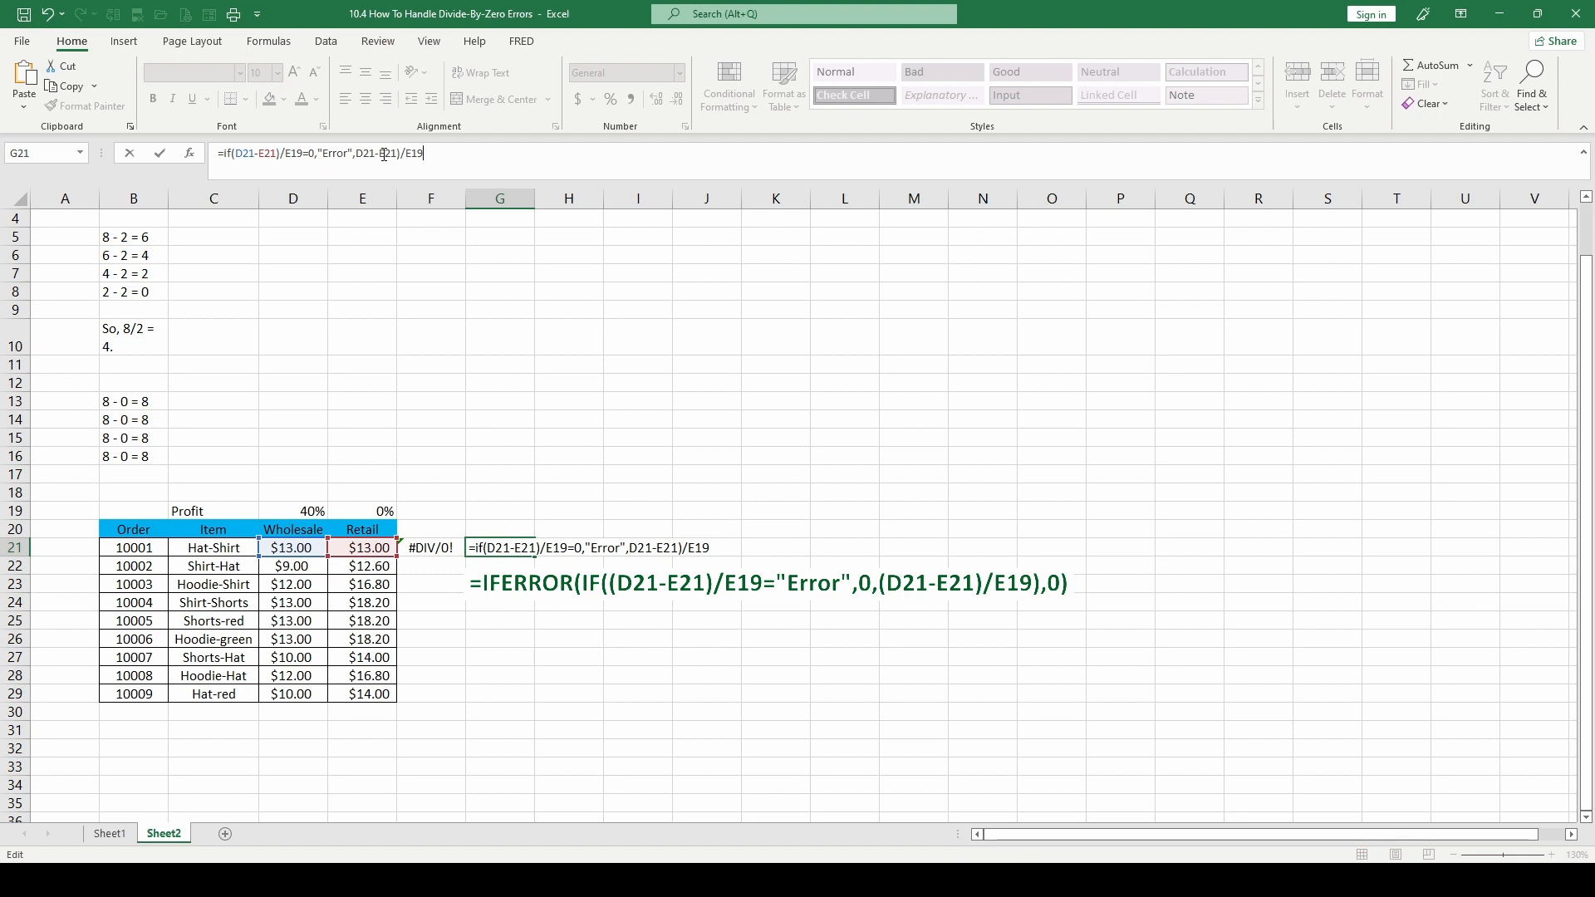
{"action": "type", "text": ")"}
{"action": "key", "text": "Return"}
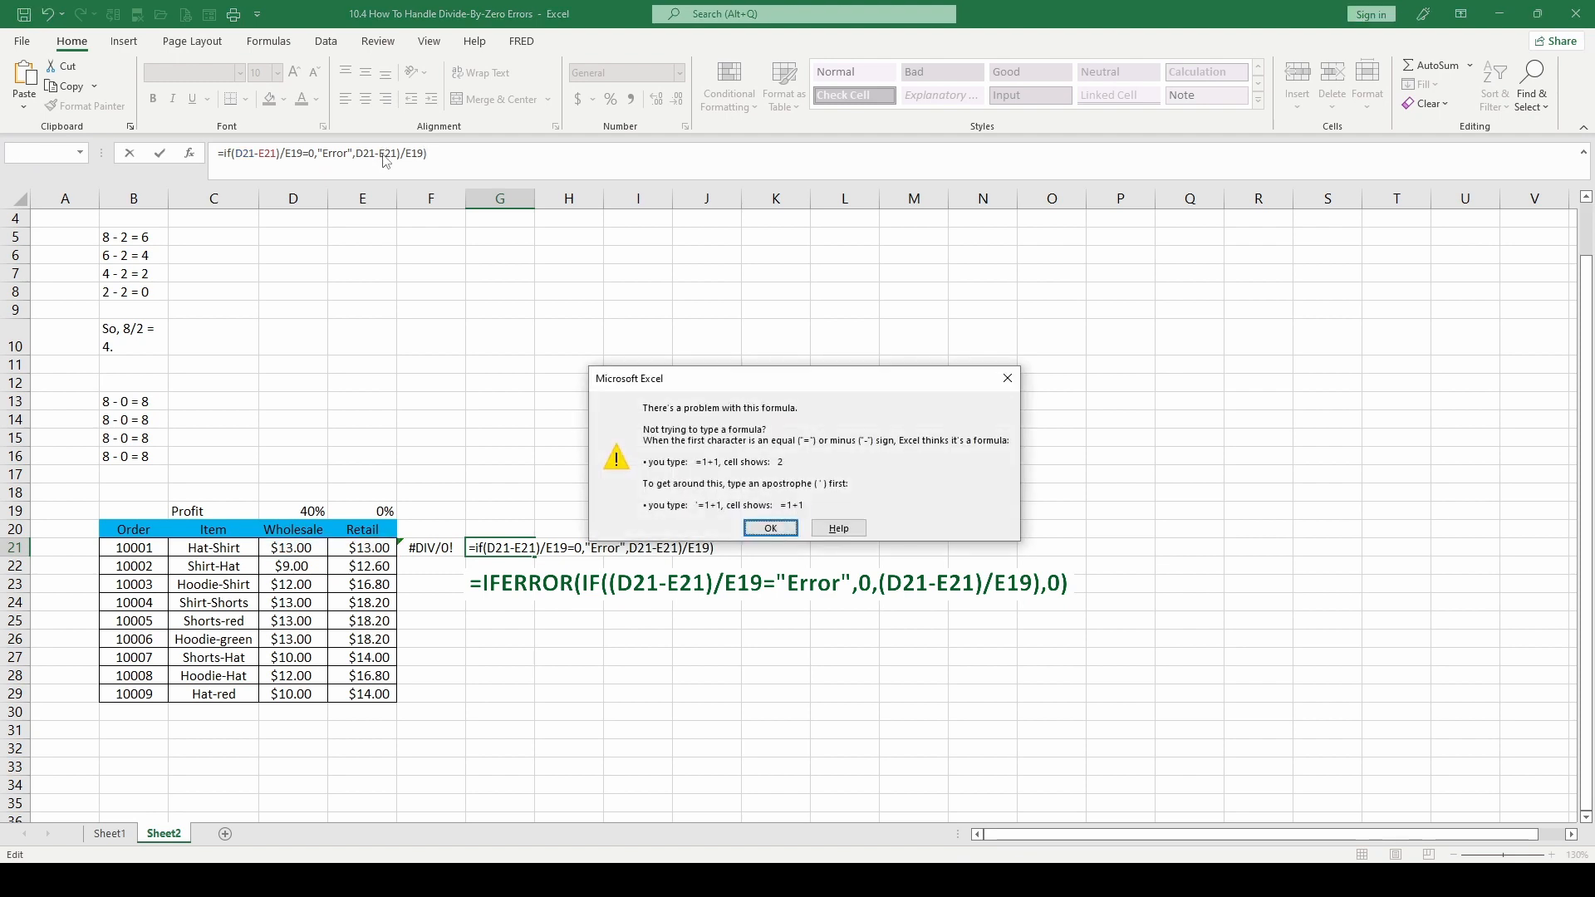
{"action": "left_click", "coordinate": [770, 529]}
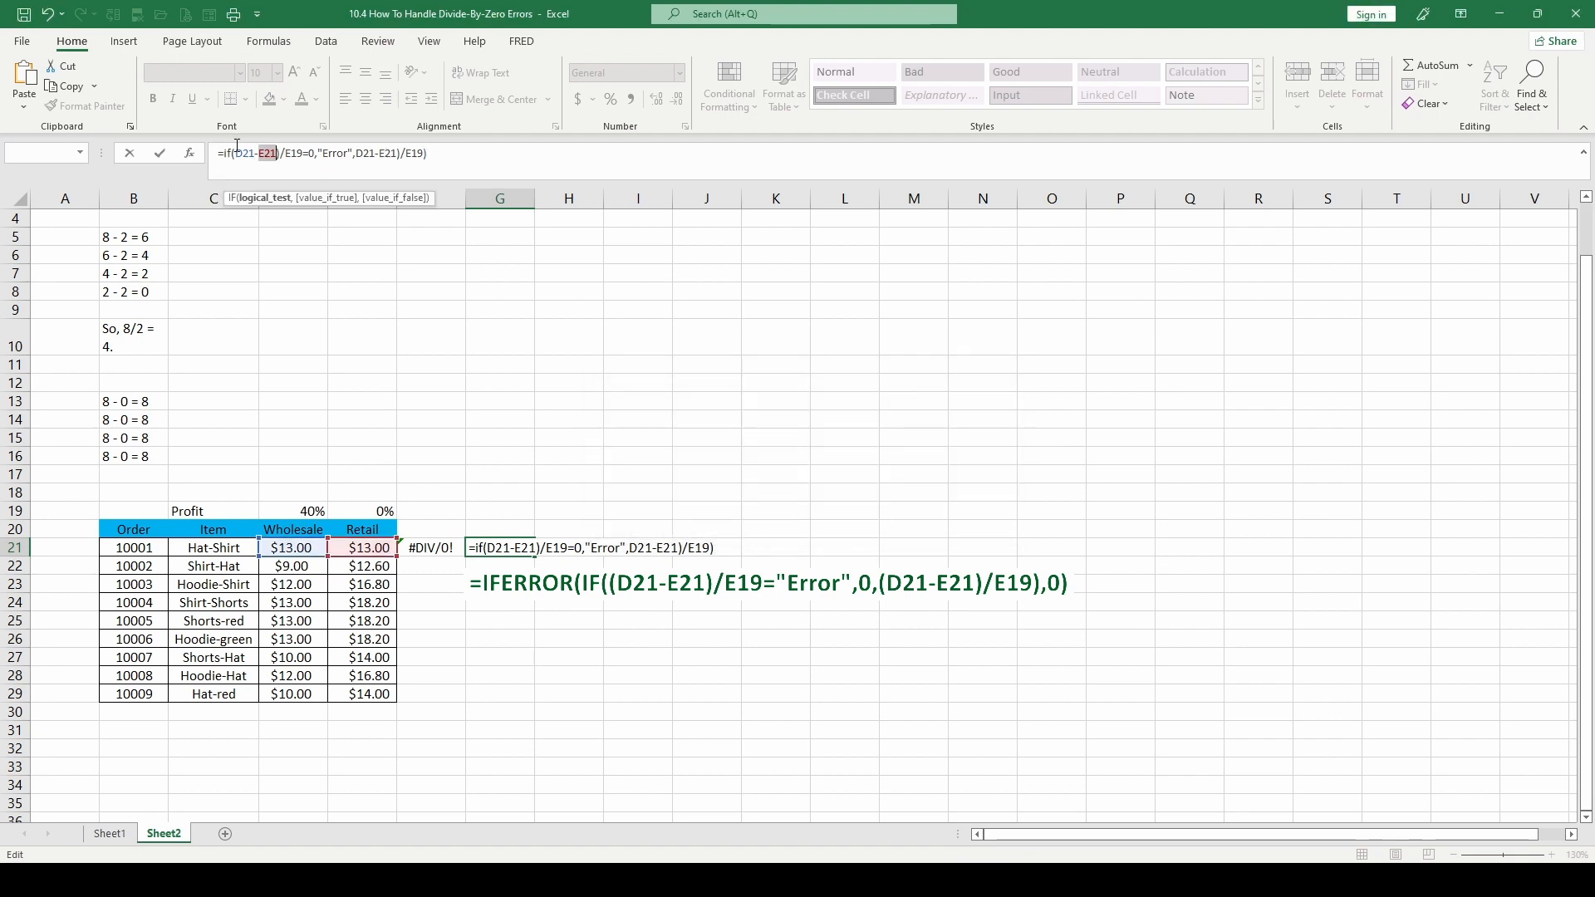
Add an opening parenthesis before D21 in the logical test, try to enter the formula and decline the suggested correction
{"action": "left_click", "coordinate": [232, 156]}
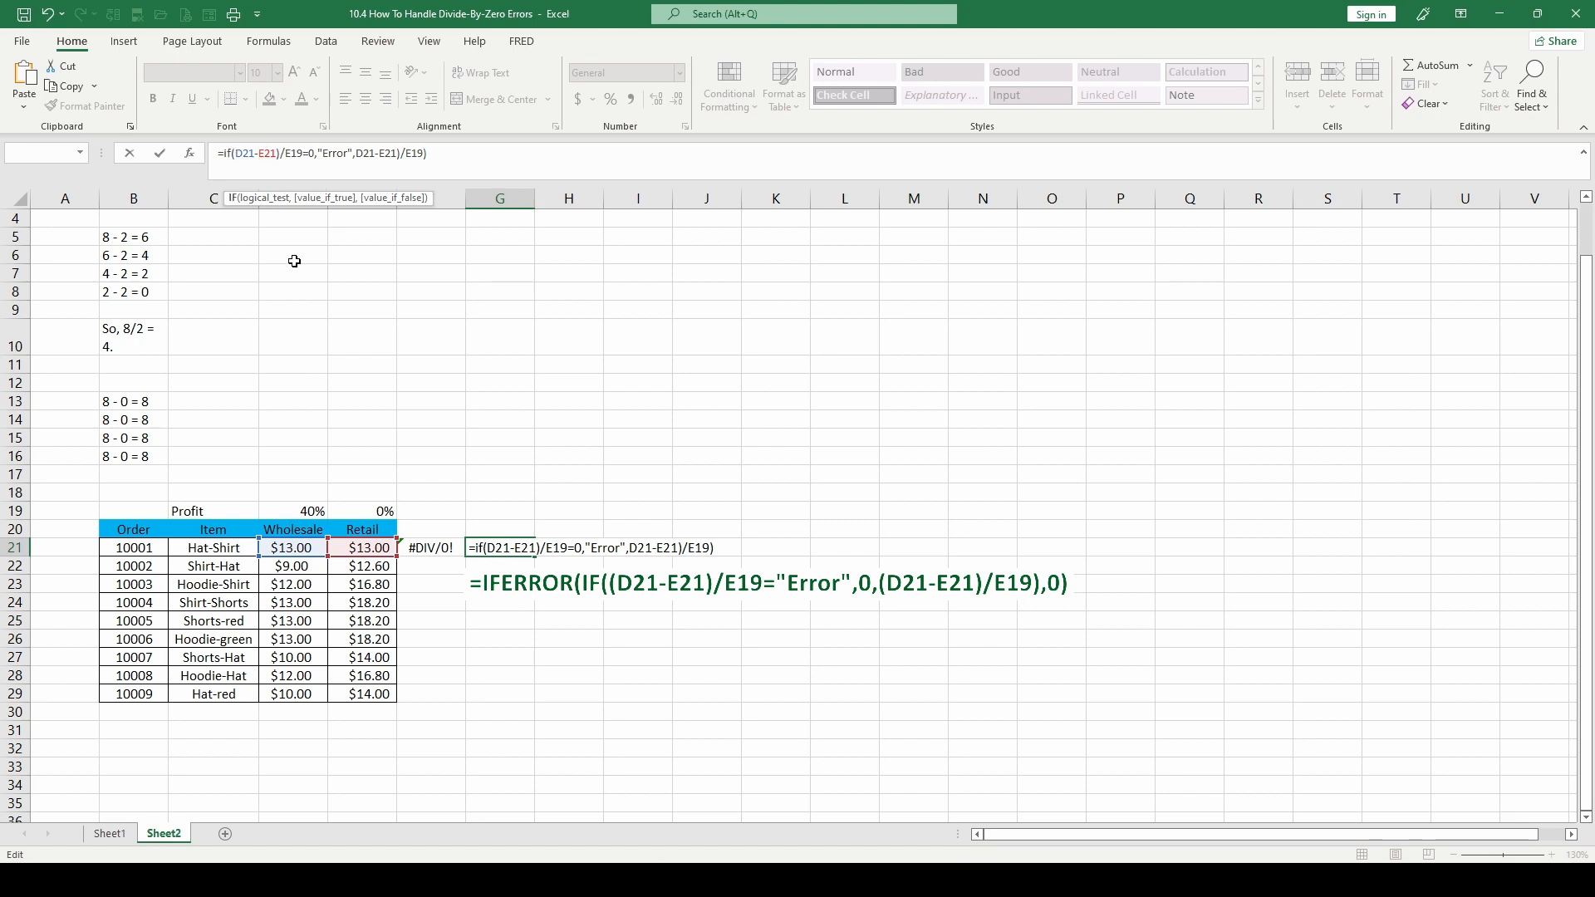
{"action": "type", "text": "("}
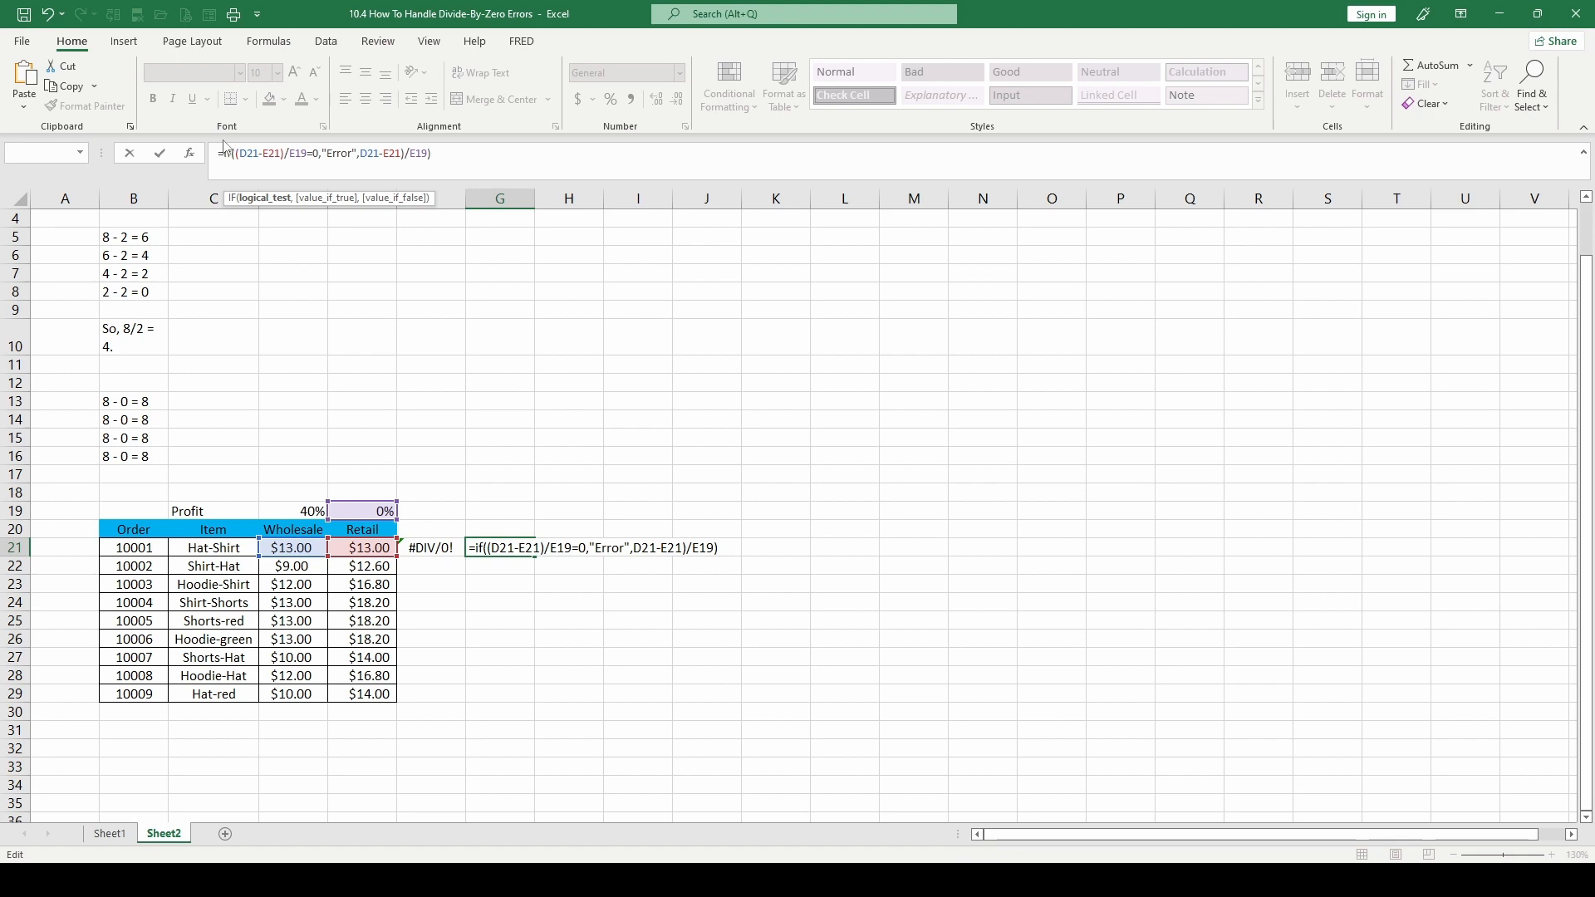
{"action": "key", "text": "Return"}
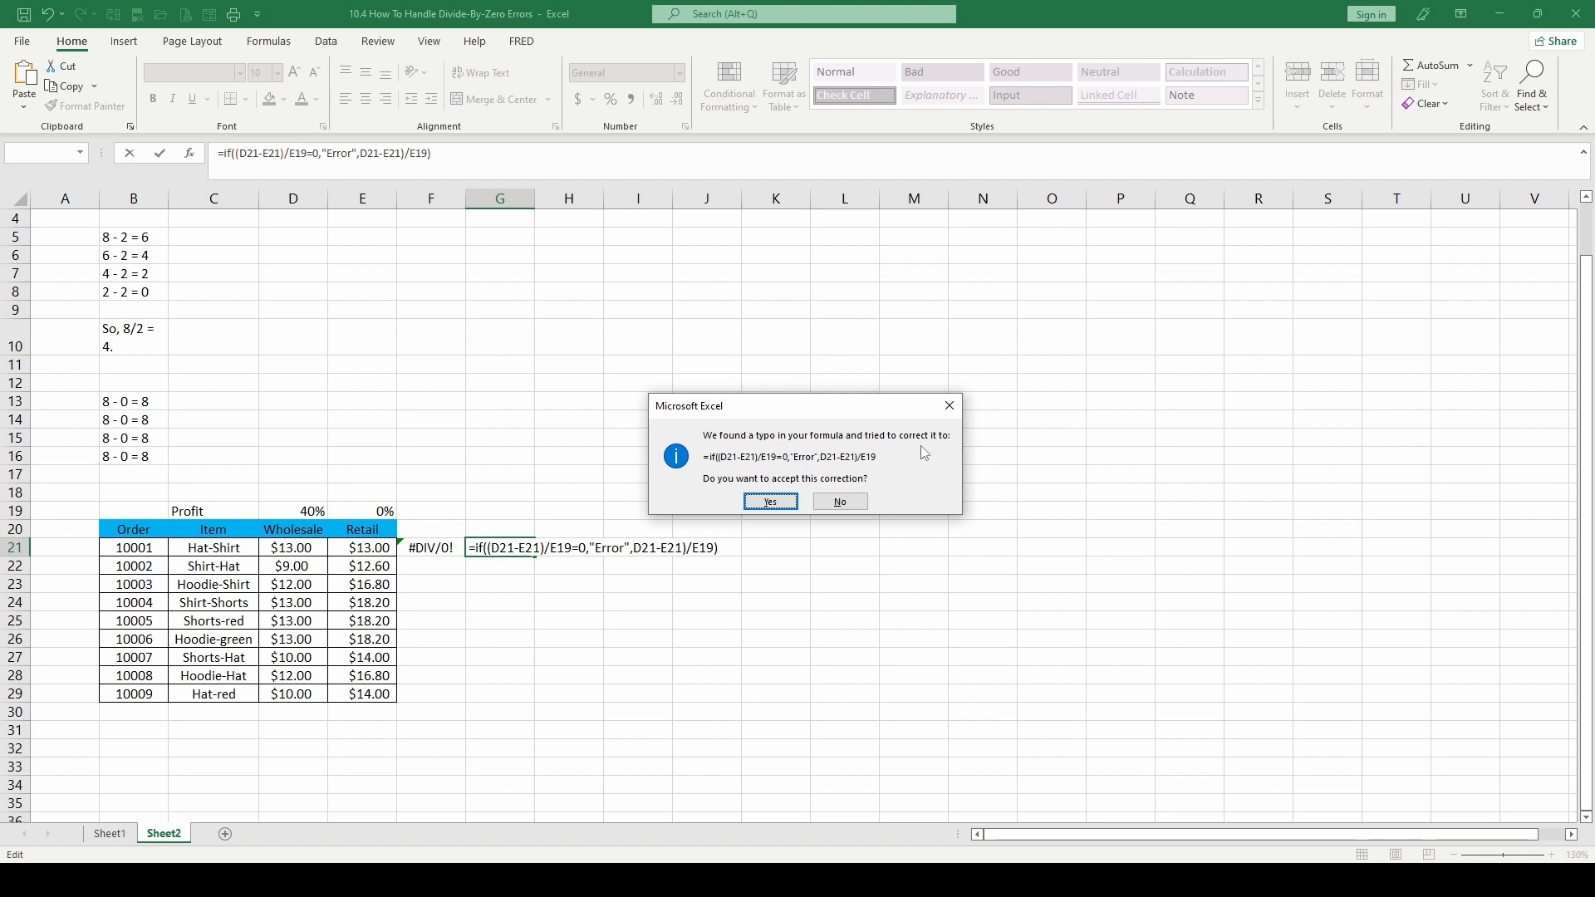
{"action": "left_click", "coordinate": [840, 502]}
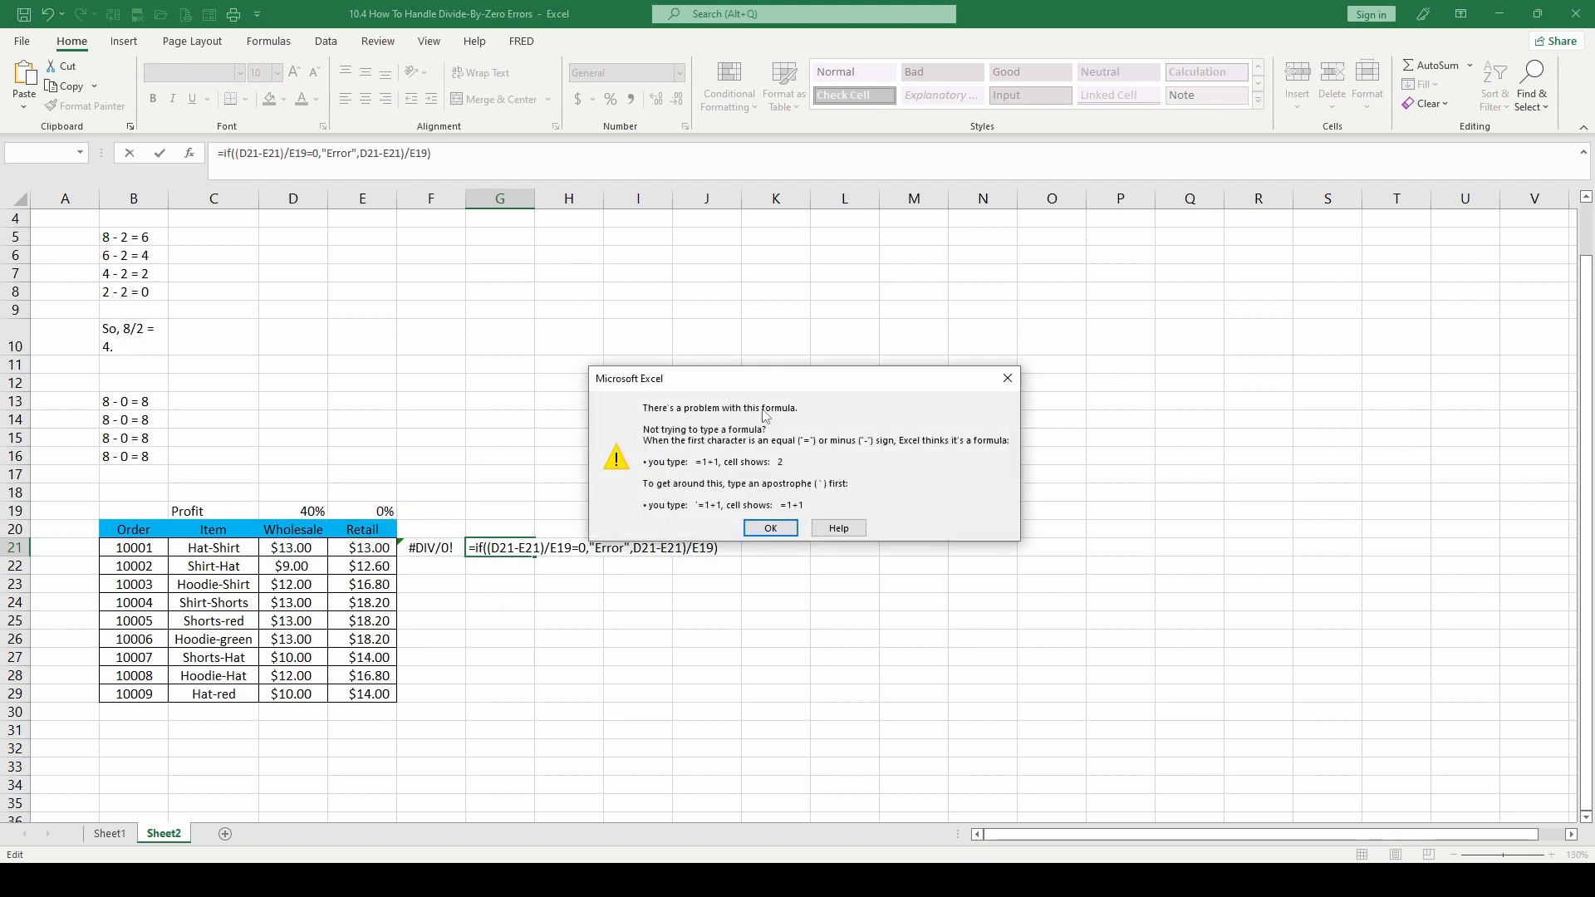
{"action": "key", "text": "Return"}
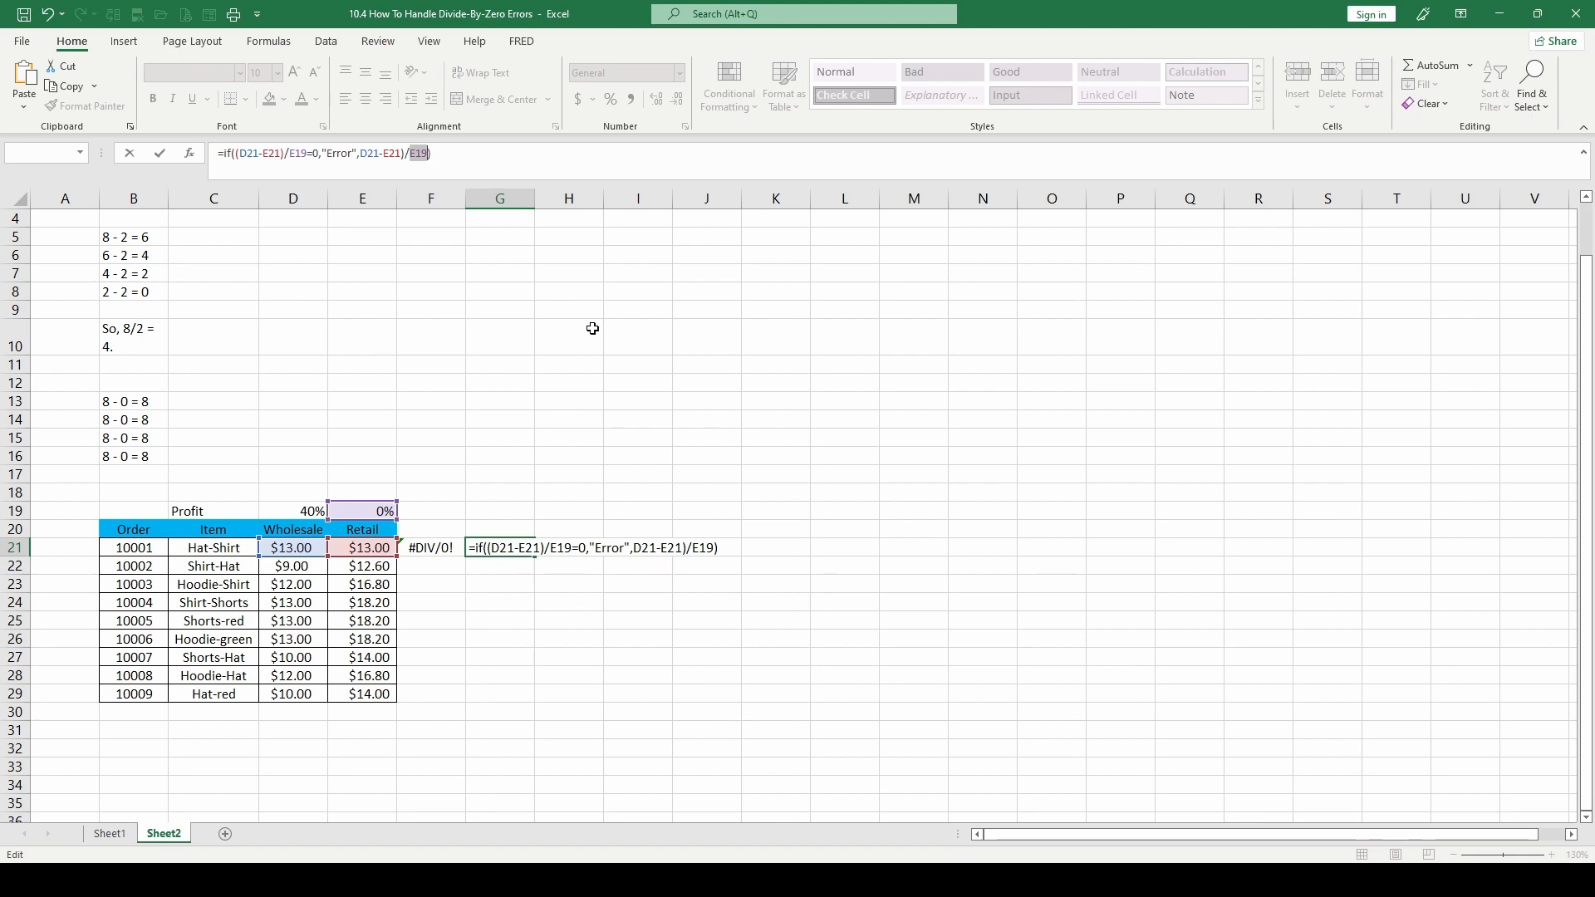
Add an opening parenthesis before D21 in the value if false and enter =if((D21-E21)/E19=0,"Error",(D21-E21)/E19) in G21
{"action": "left_click", "coordinate": [363, 153]}
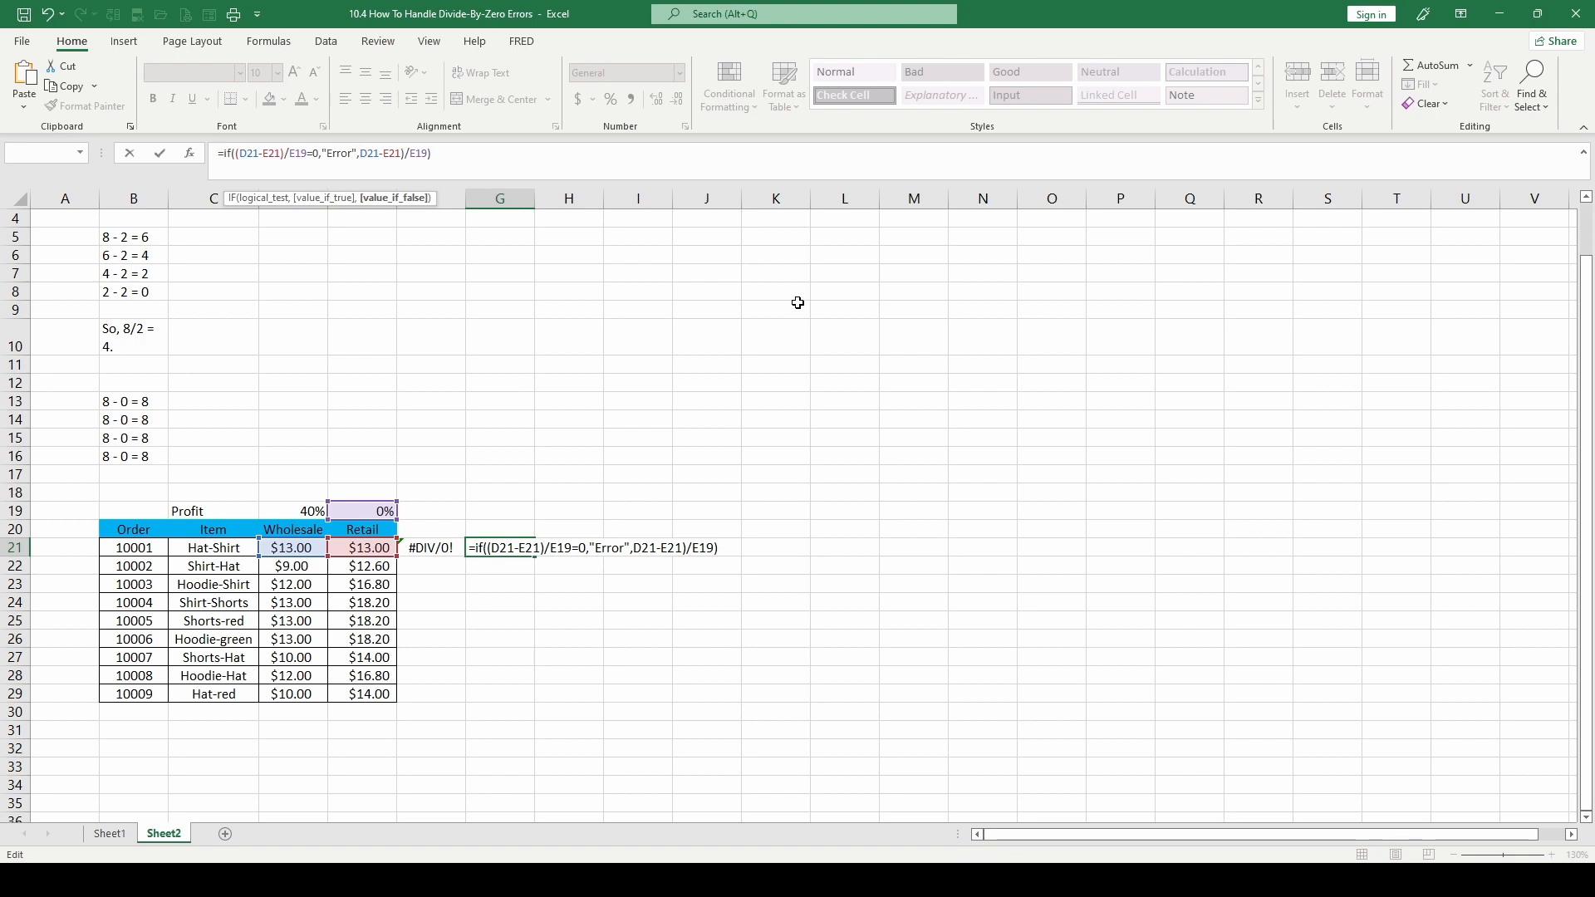
{"action": "type", "text": "("}
{"action": "key", "text": "Return"}
{"action": "left_click", "coordinate": [508, 548]}
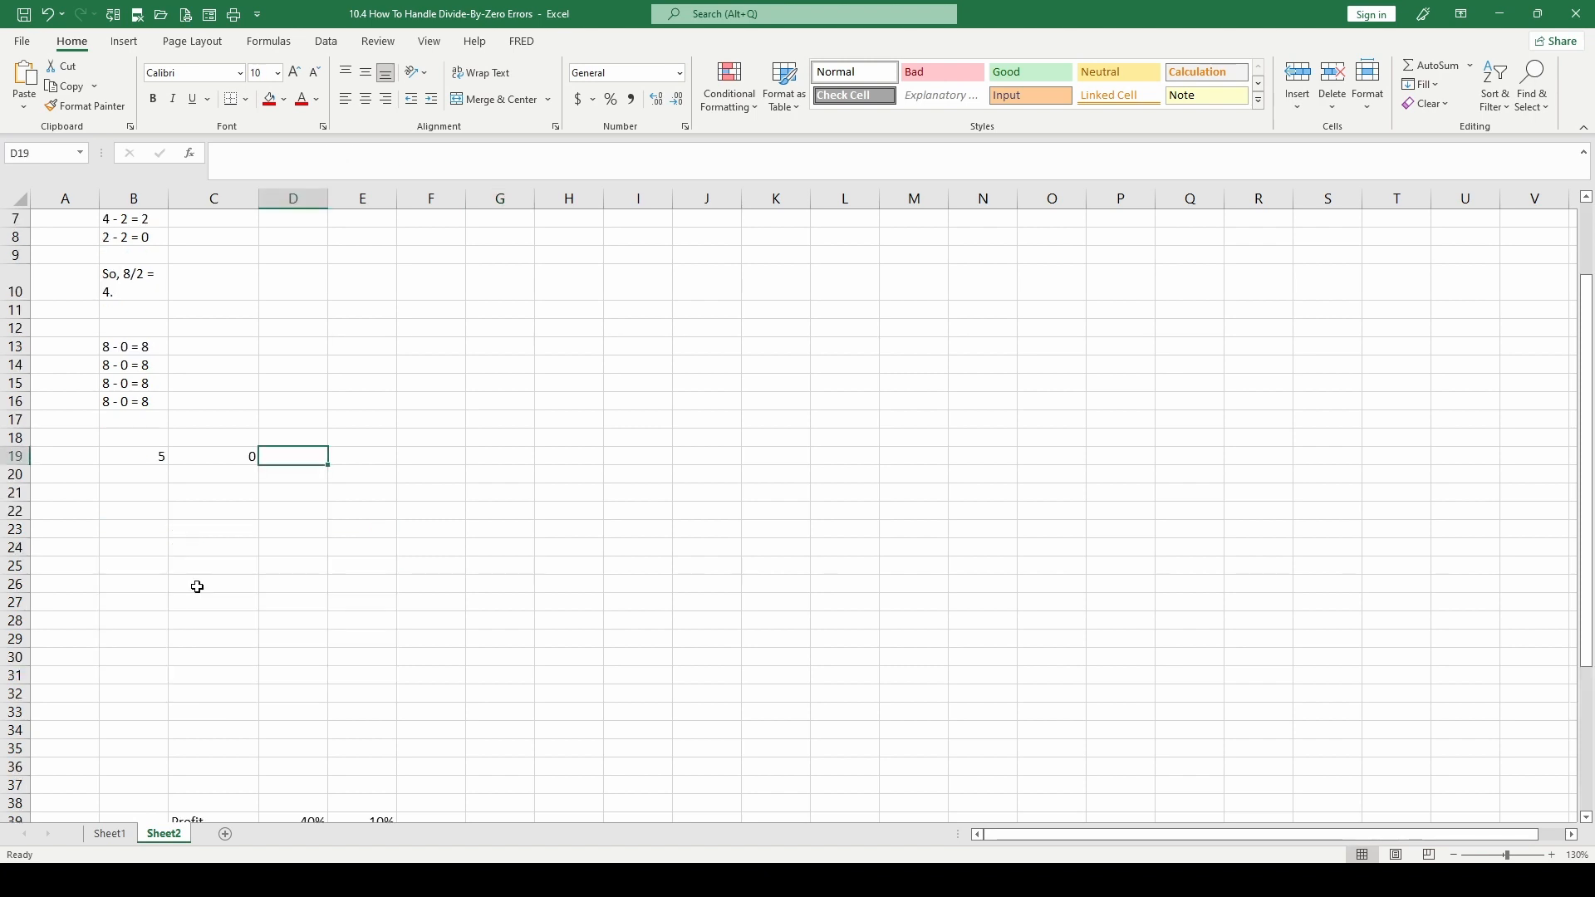
Enter the formula =5/C19 in D19 to divide 5 by the zero in C19
{"action": "left_click", "coordinate": [158, 459]}
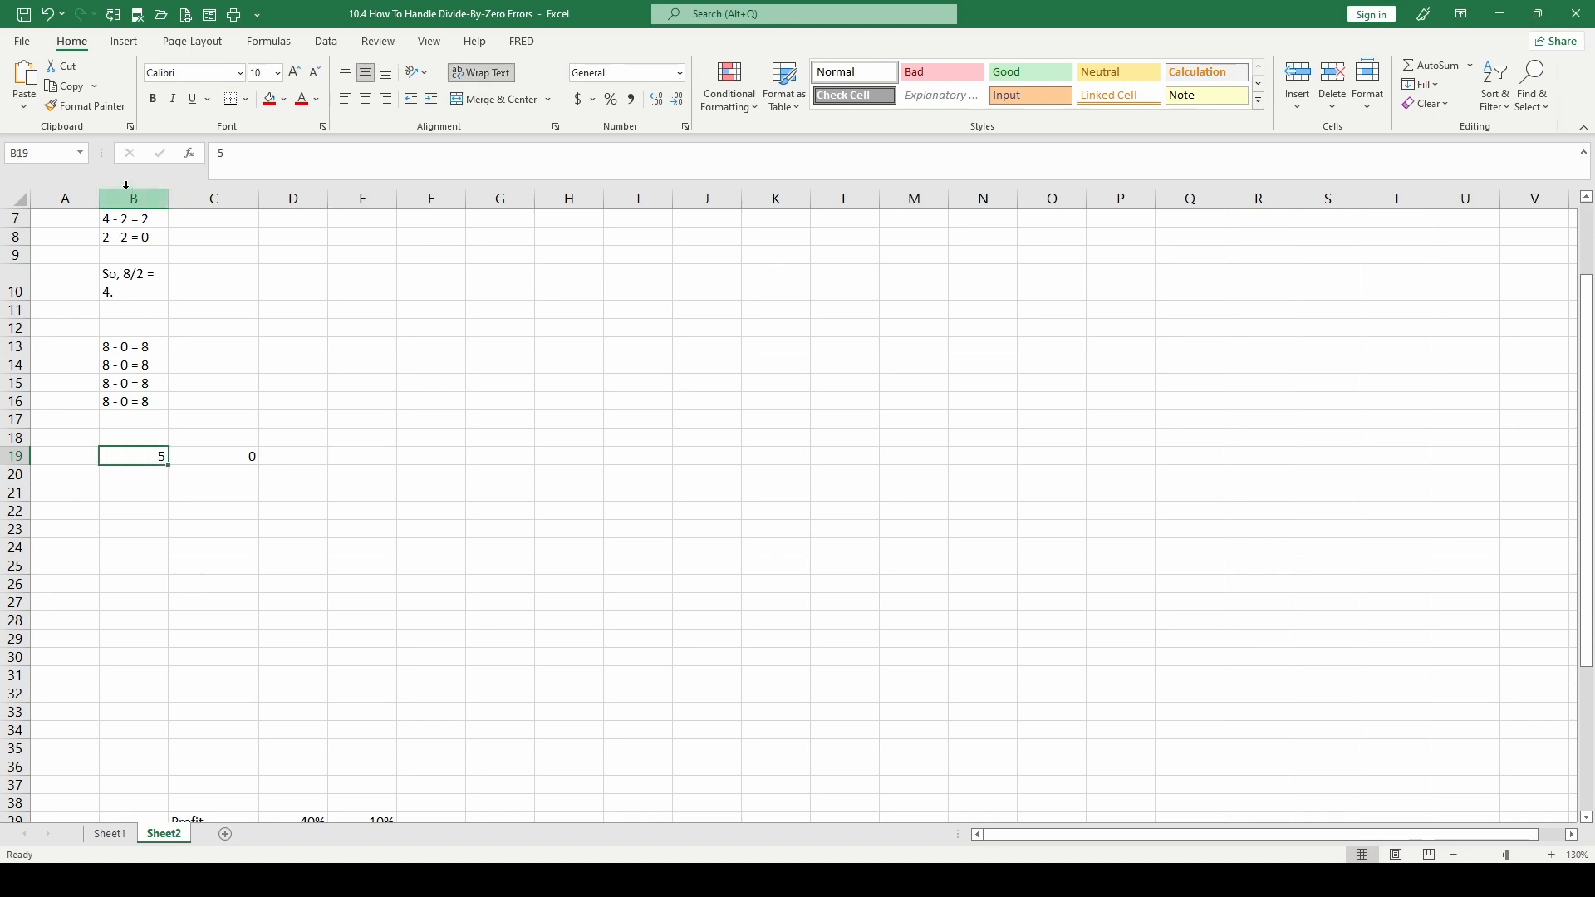
{"action": "left_click", "coordinate": [223, 453]}
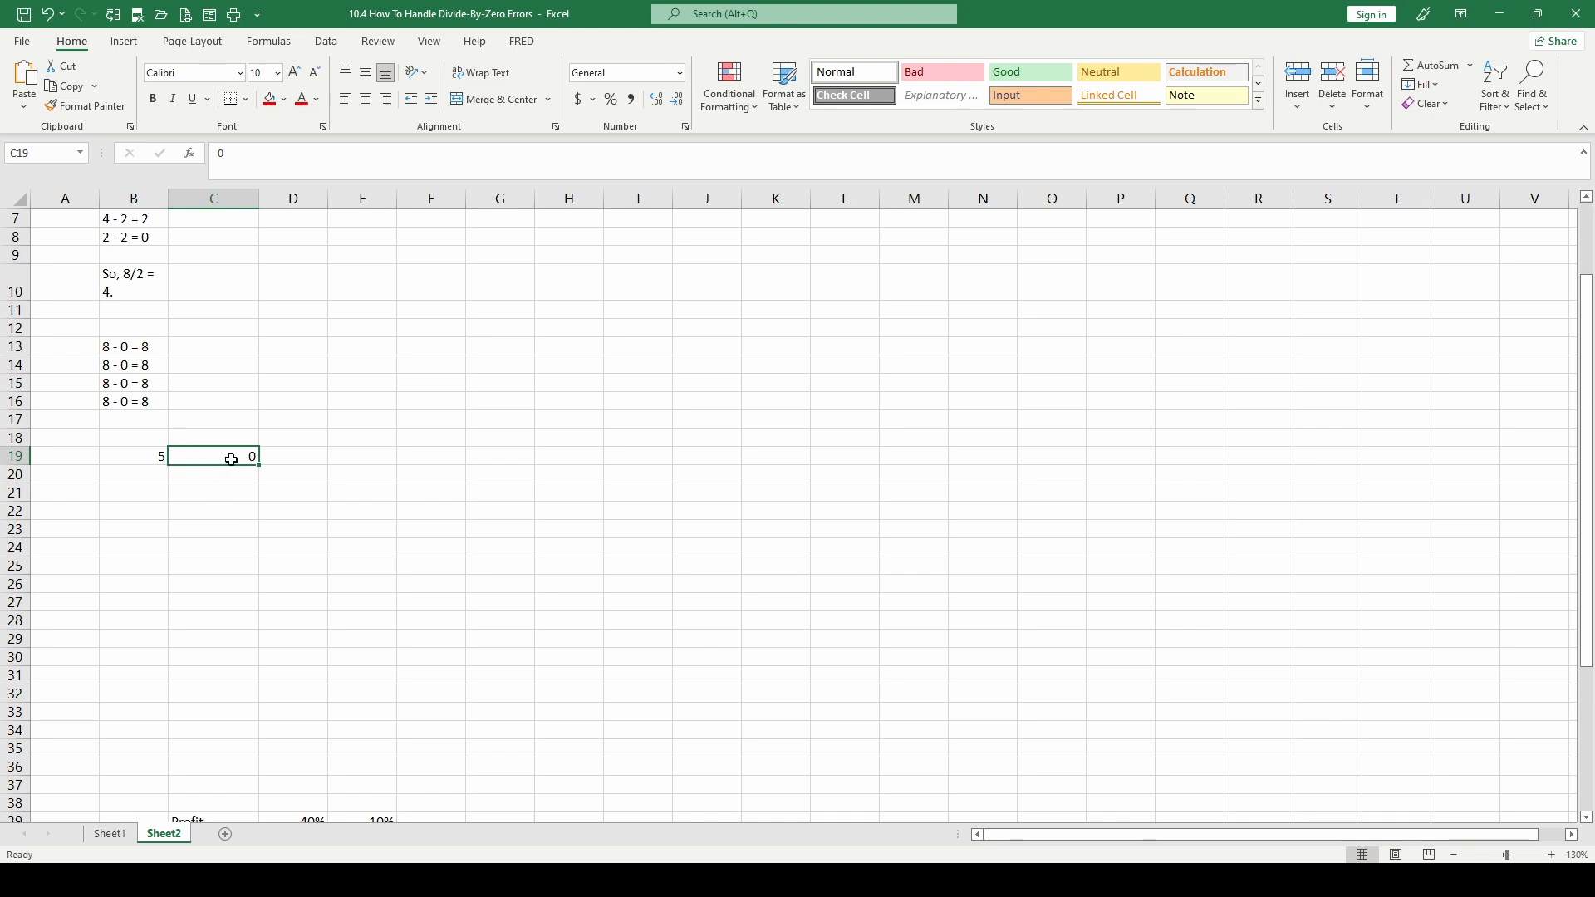
{"action": "left_click", "coordinate": [302, 456]}
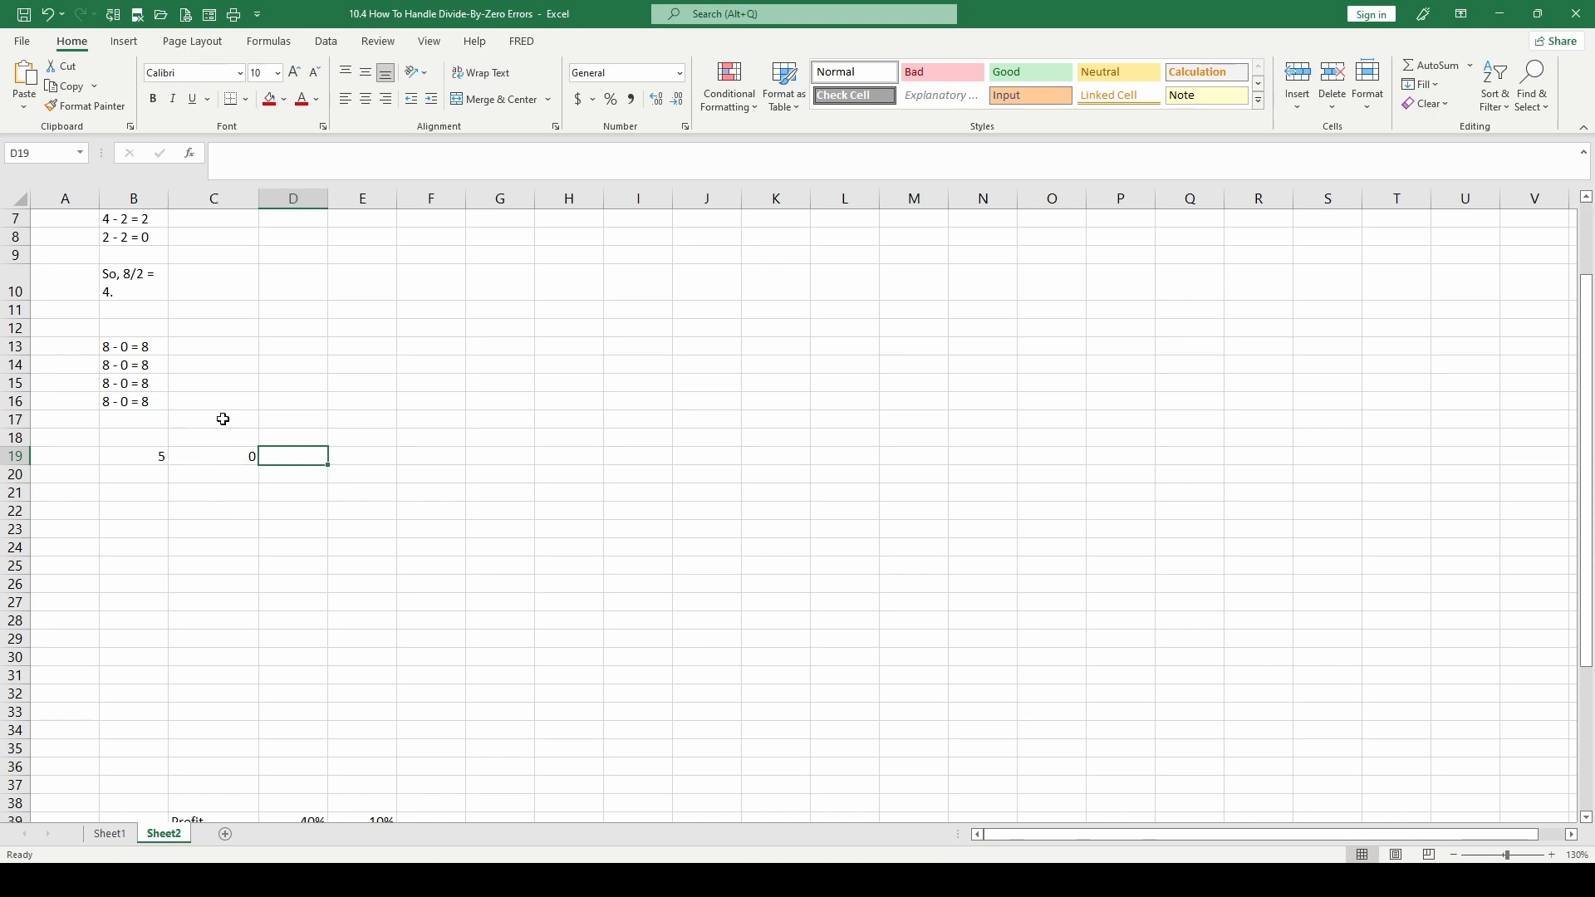
{"action": "type", "text": "="}
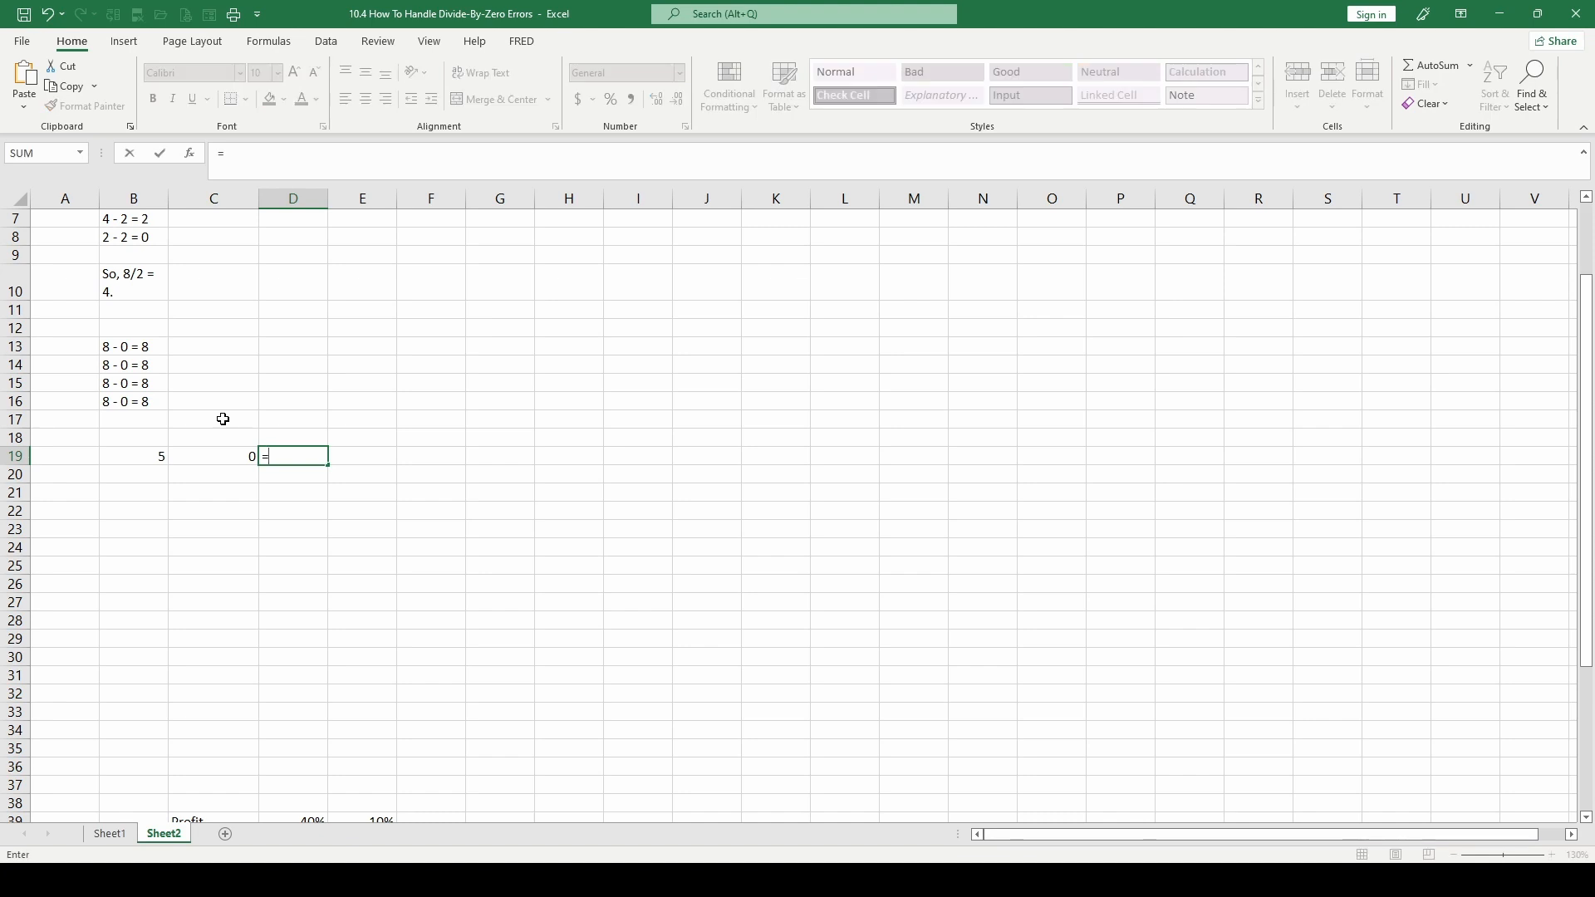
{"action": "type", "text": "5/C19"}
{"action": "key", "text": "ctrl+Return"}
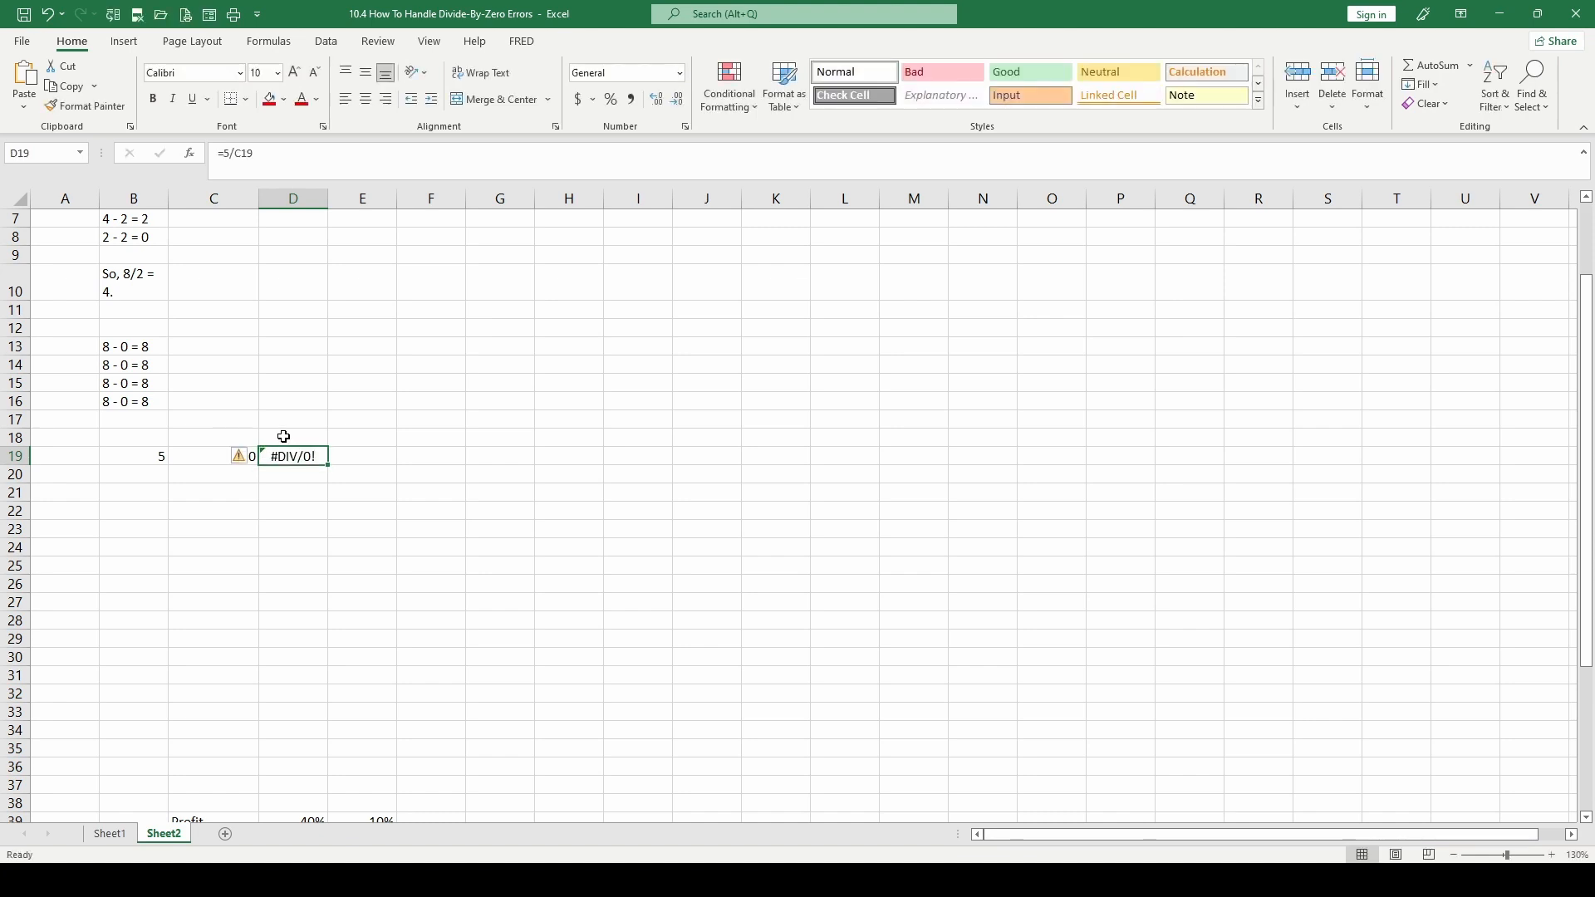
Enter 5 in B20 and 0 in C20, and clear the stray 0 from C21
{"action": "key", "text": "Down"}
{"action": "key", "text": "Left"}
{"action": "key", "text": "Left"}
{"action": "type", "text": "5"}
{"action": "key", "text": "Return"}
{"action": "key", "text": "Right"}
{"action": "type", "text": "0"}
{"action": "key", "text": "Up"}
{"action": "type", "text": "0"}
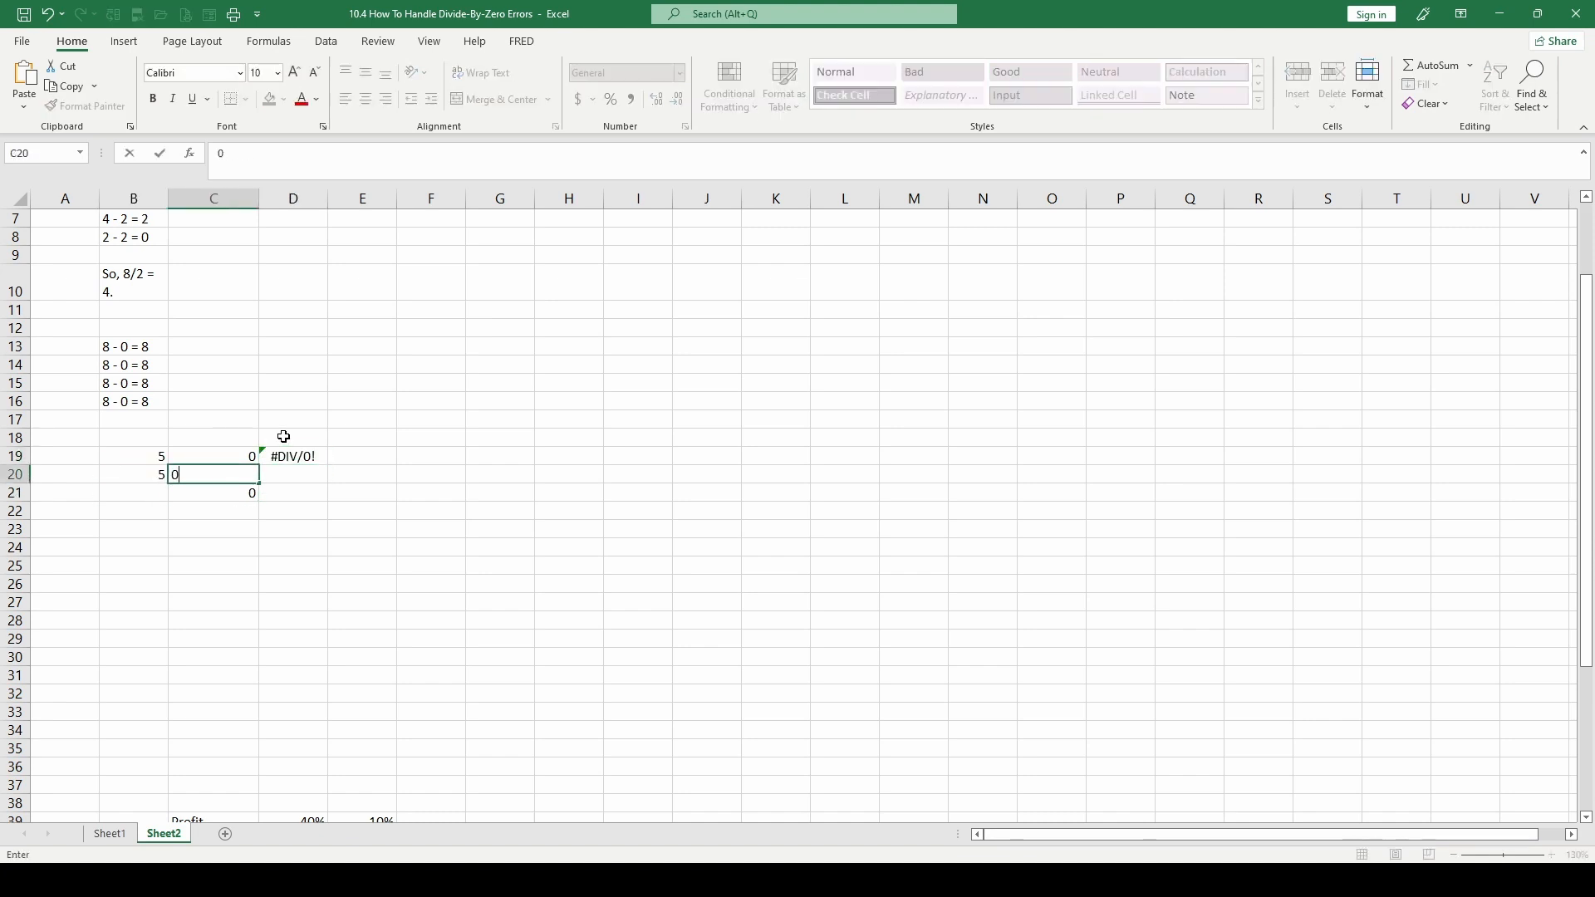
{"action": "key", "text": "Return"}
{"action": "key", "text": "Delete"}
{"action": "key", "text": "Up"}
{"action": "key", "text": "Right"}
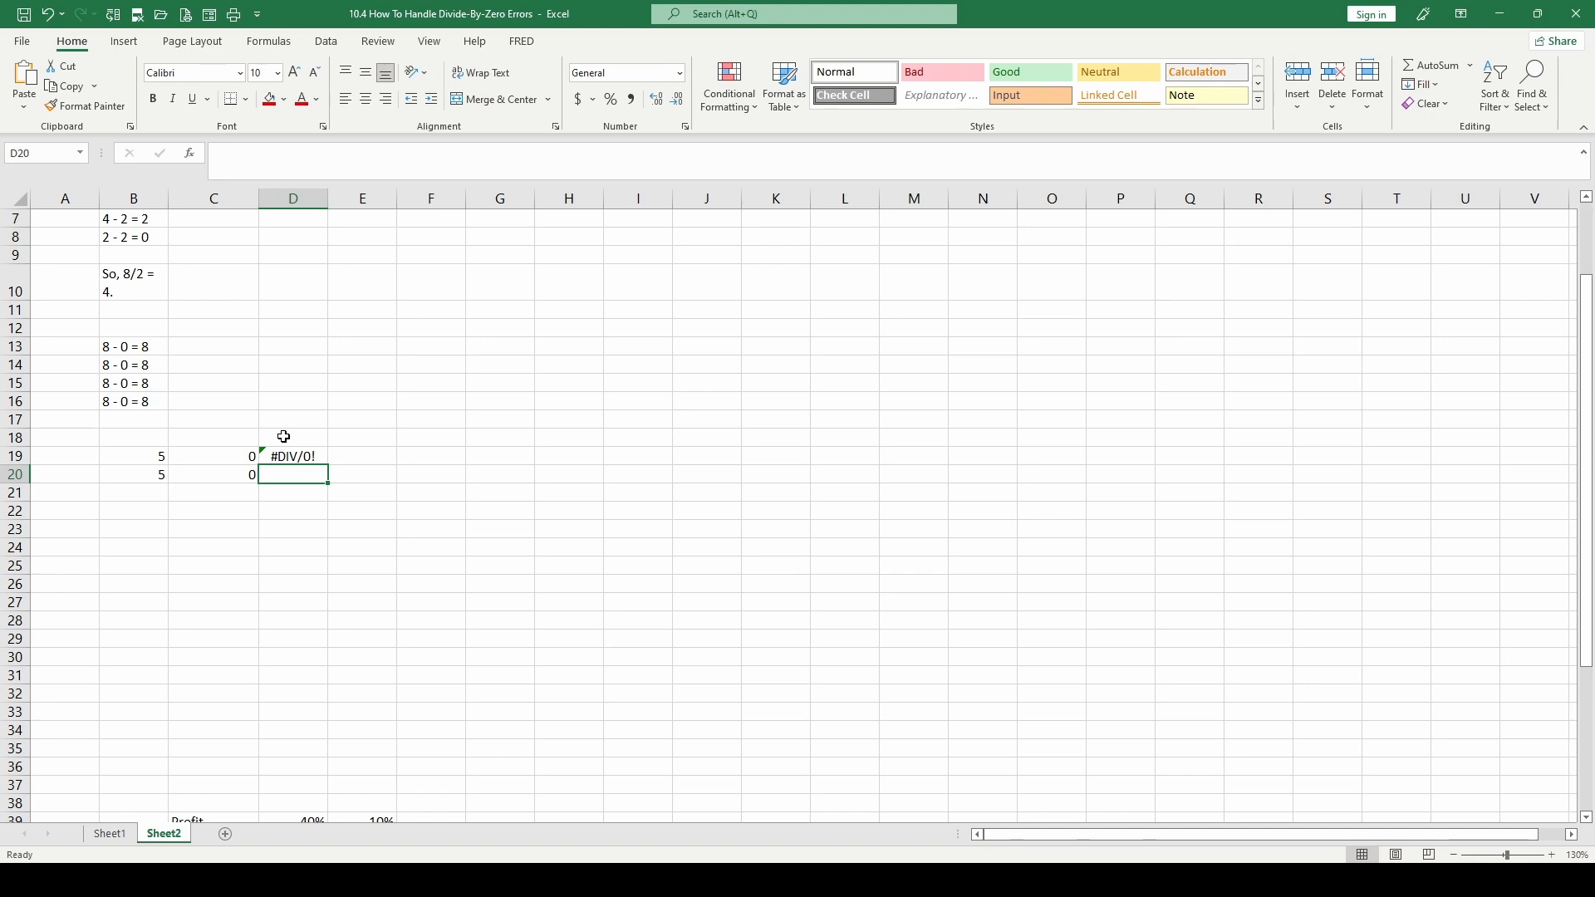
Start an IF formula in D20 with cell C20 as the start of its logical test
{"action": "type", "text": "="}
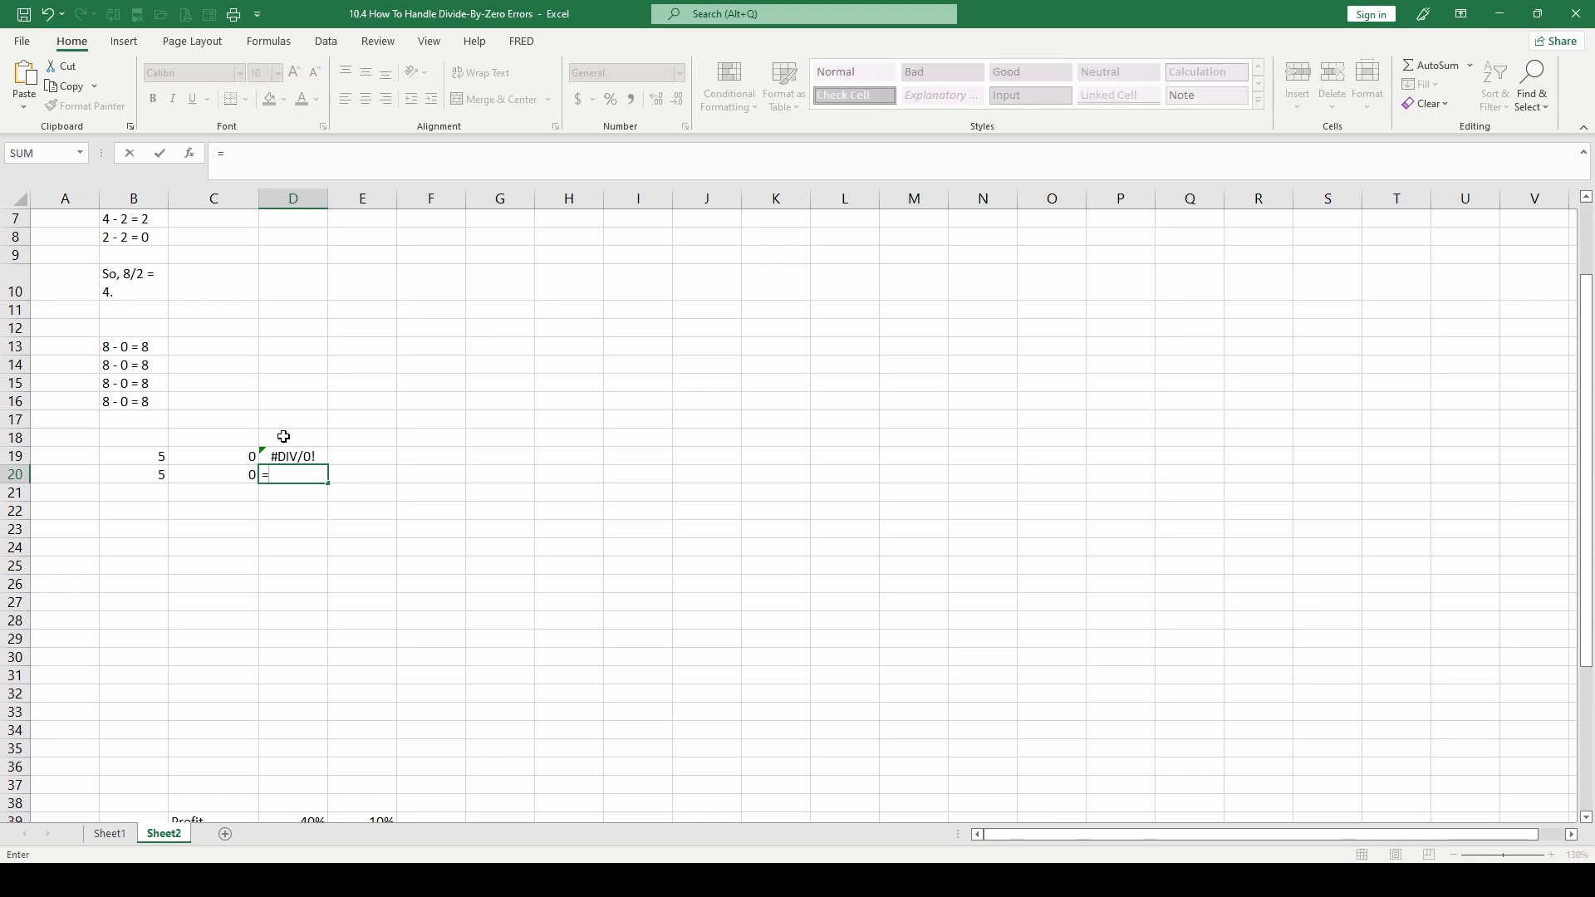
{"action": "type", "text": "ifd"}
{"action": "key", "text": "BackSpace"}
{"action": "type", "text": "("}
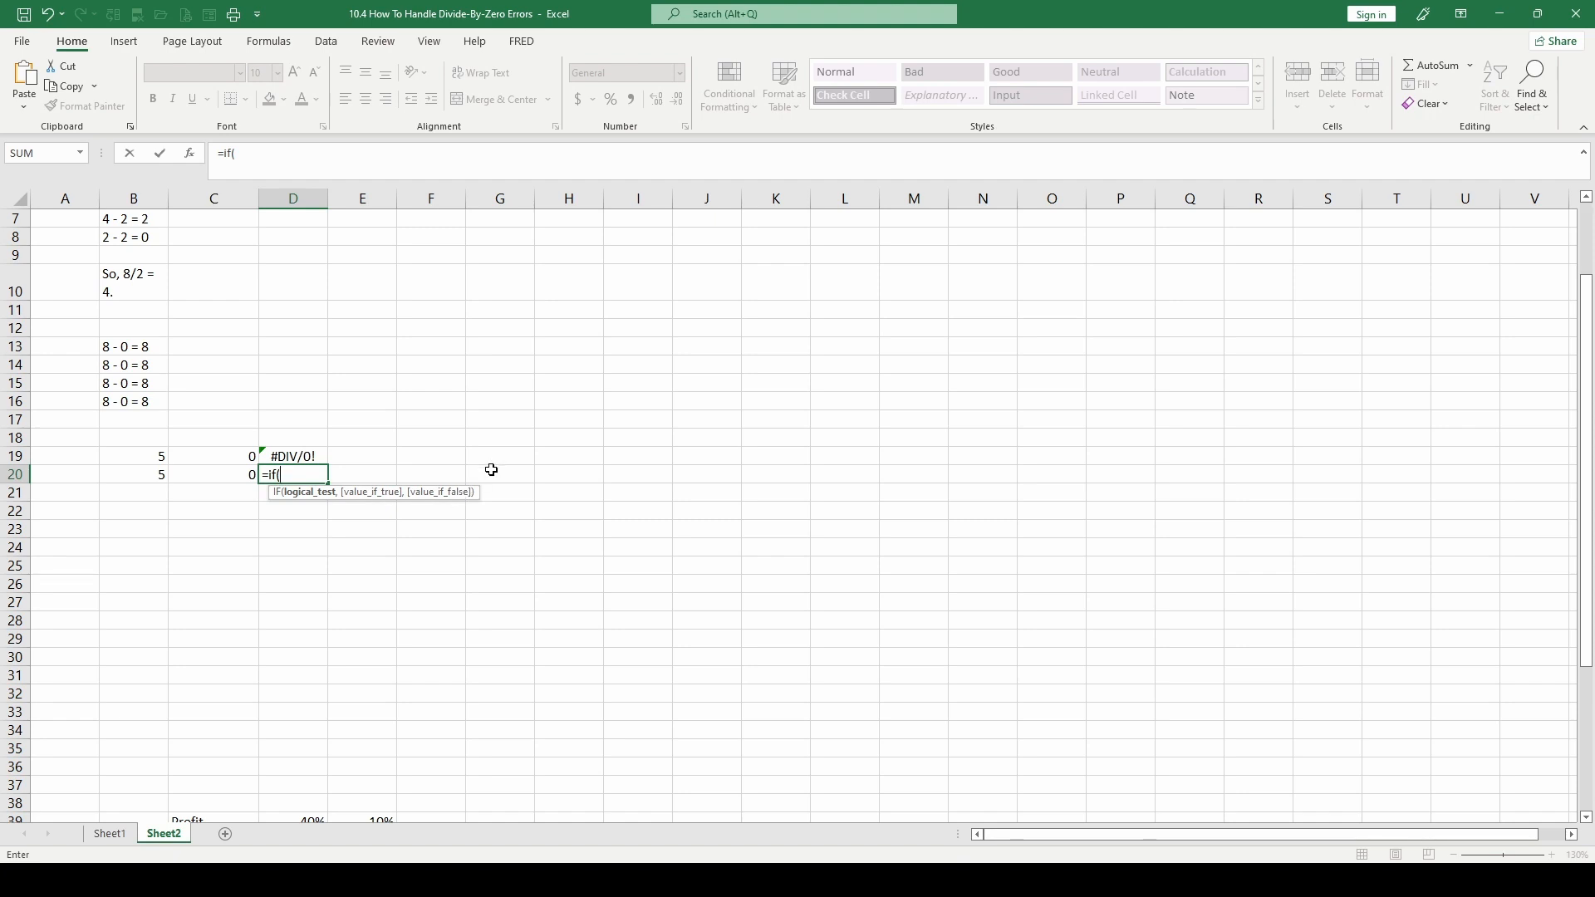
{"action": "left_click", "coordinate": [229, 476]}
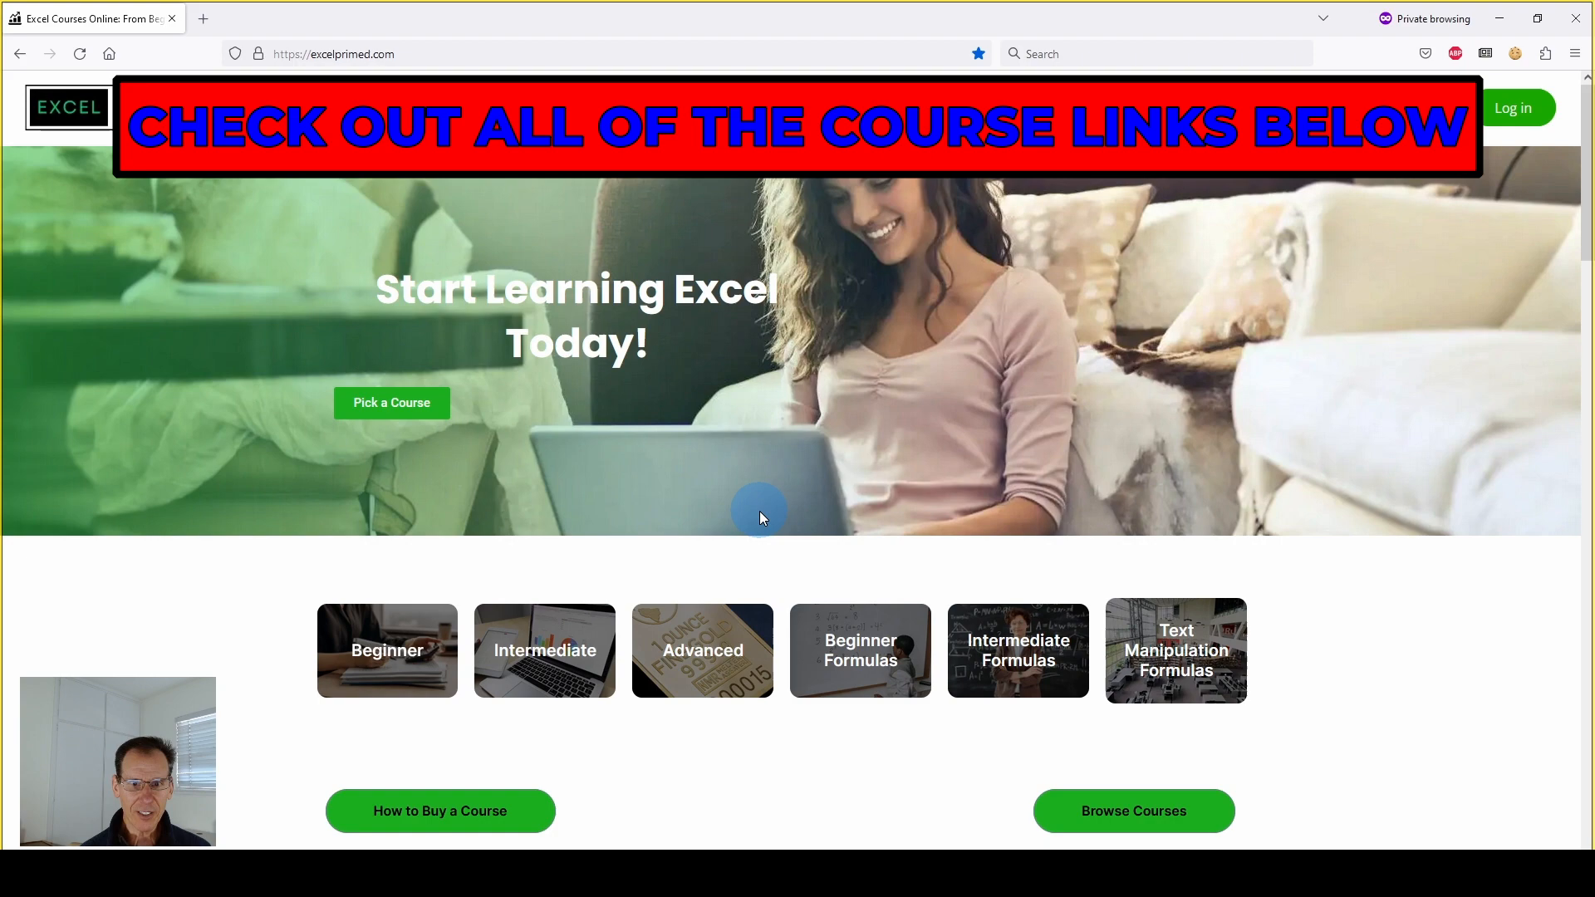
Switch to the browser and look through the Excel course listings on excelprimed.com
{"action": "scroll", "coordinate": [760, 511], "scroll_direction": "down", "scroll_amount": 8}
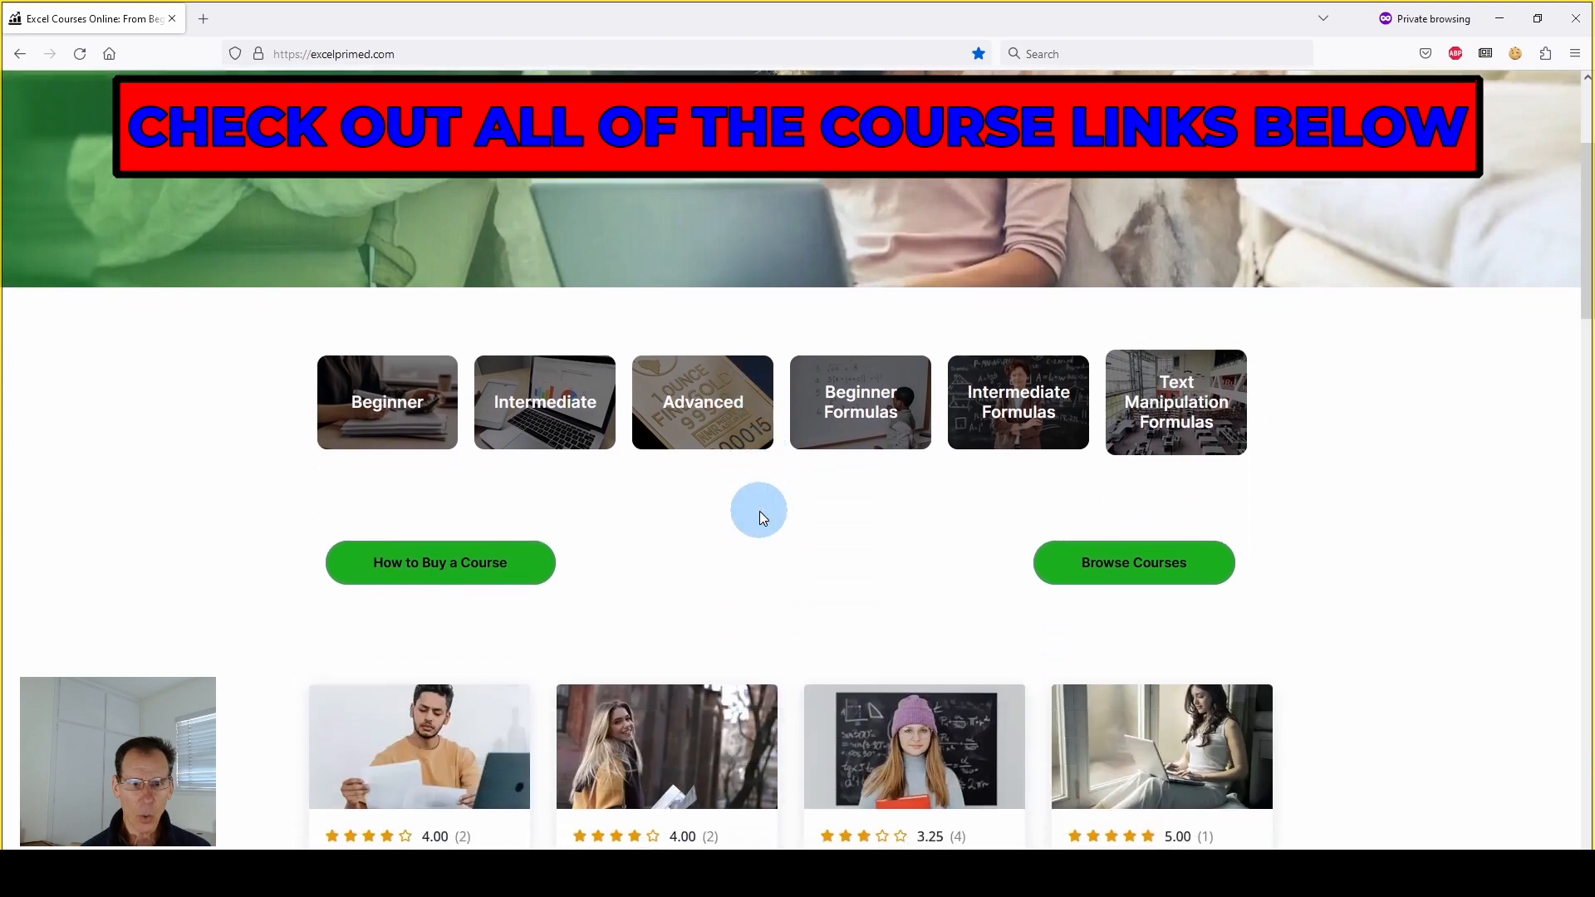
{"action": "scroll", "coordinate": [242, 520], "scroll_direction": "down", "scroll_amount": 1}
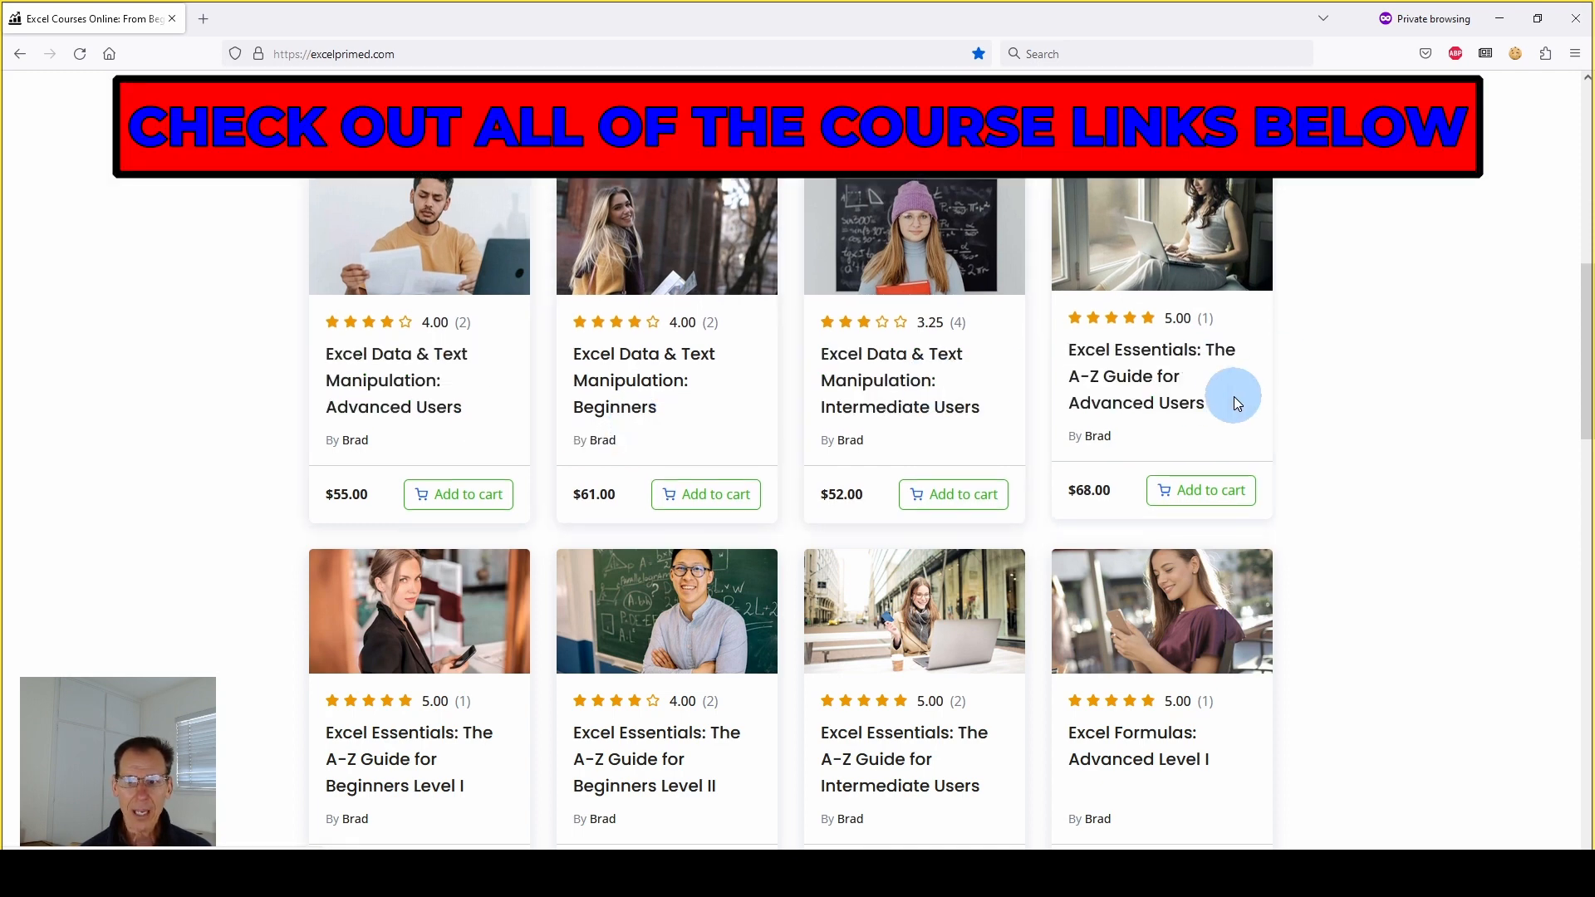
{"action": "scroll", "coordinate": [858, 489], "scroll_direction": "down", "scroll_amount": 1}
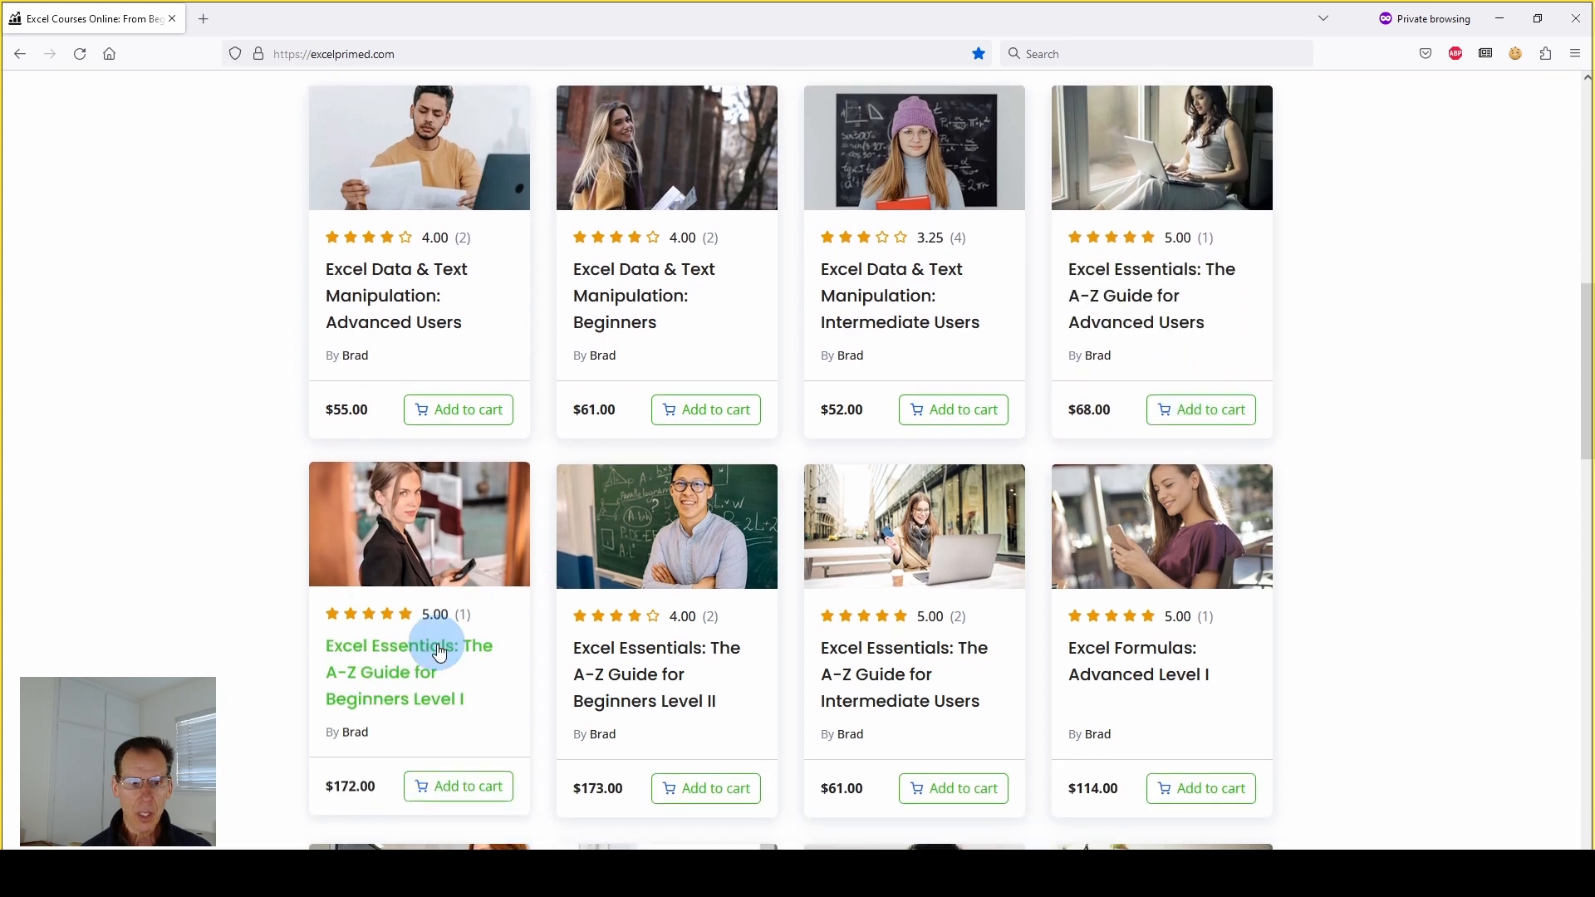
{"action": "scroll", "coordinate": [422, 652], "scroll_direction": "down", "scroll_amount": 1}
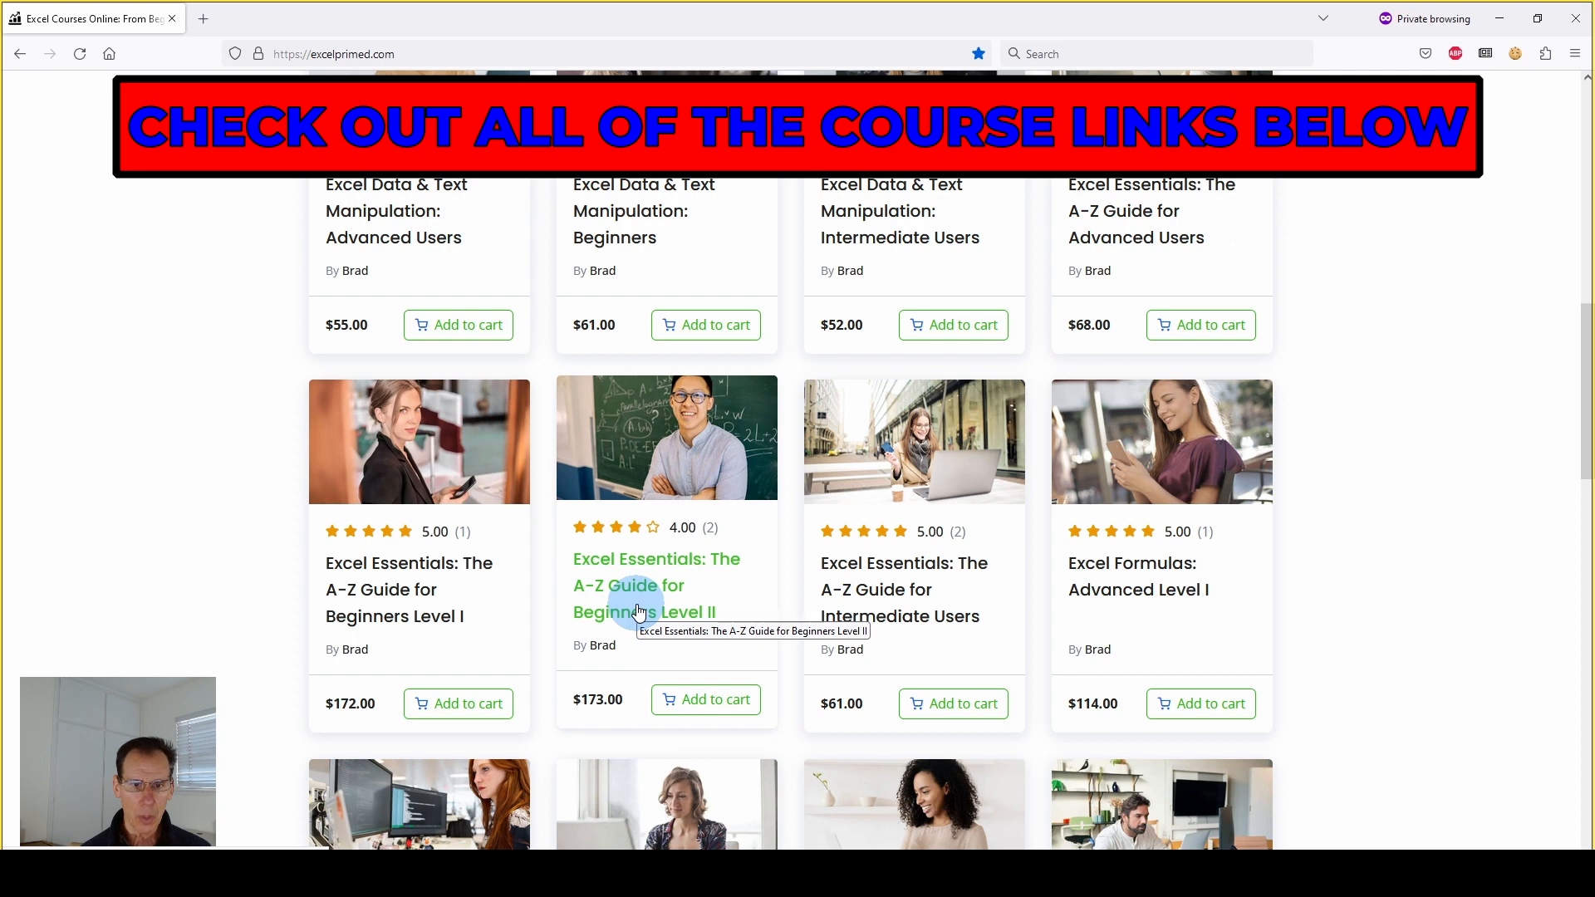
{"action": "scroll", "coordinate": [1238, 482], "scroll_direction": "down", "scroll_amount": 2}
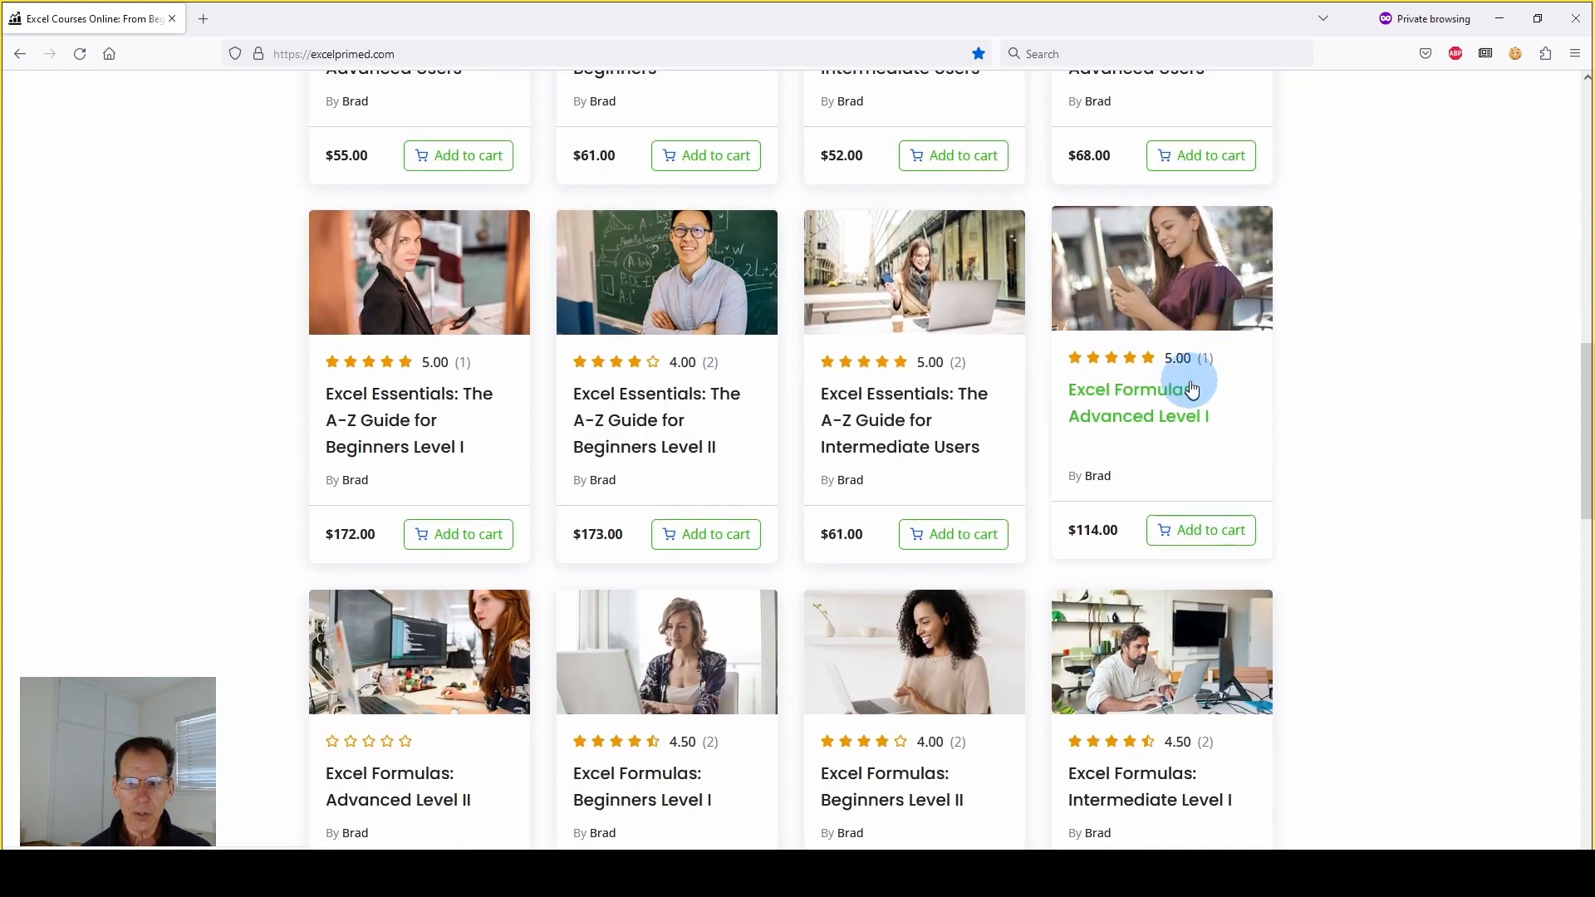
{"action": "scroll", "coordinate": [698, 661], "scroll_direction": "down", "scroll_amount": 1}
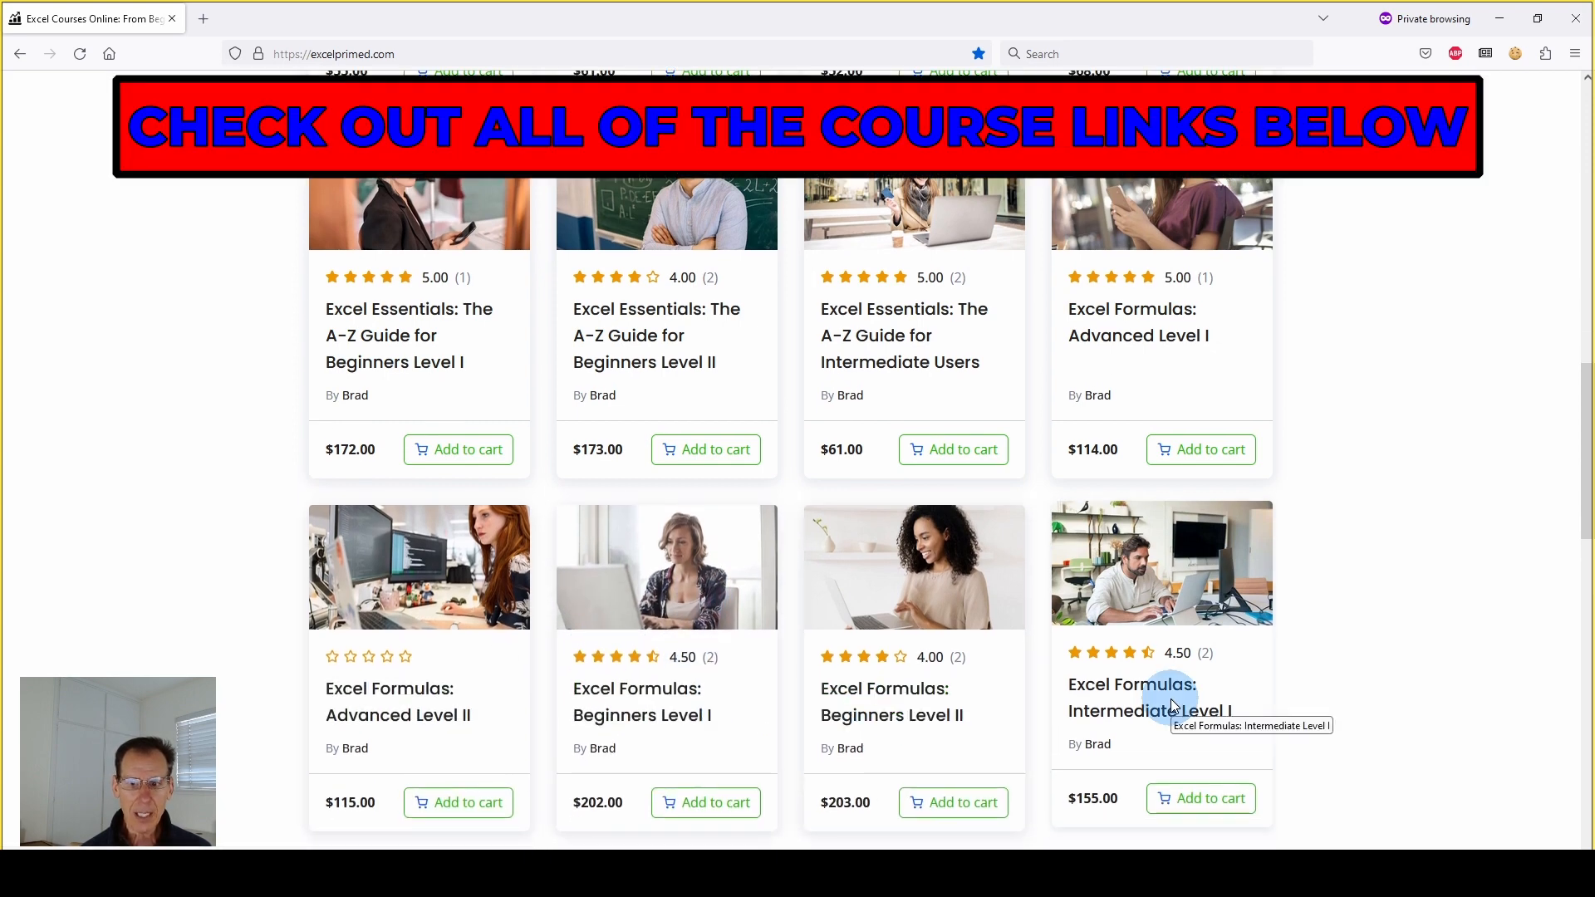
{"action": "scroll", "coordinate": [368, 741], "scroll_direction": "down", "scroll_amount": 1}
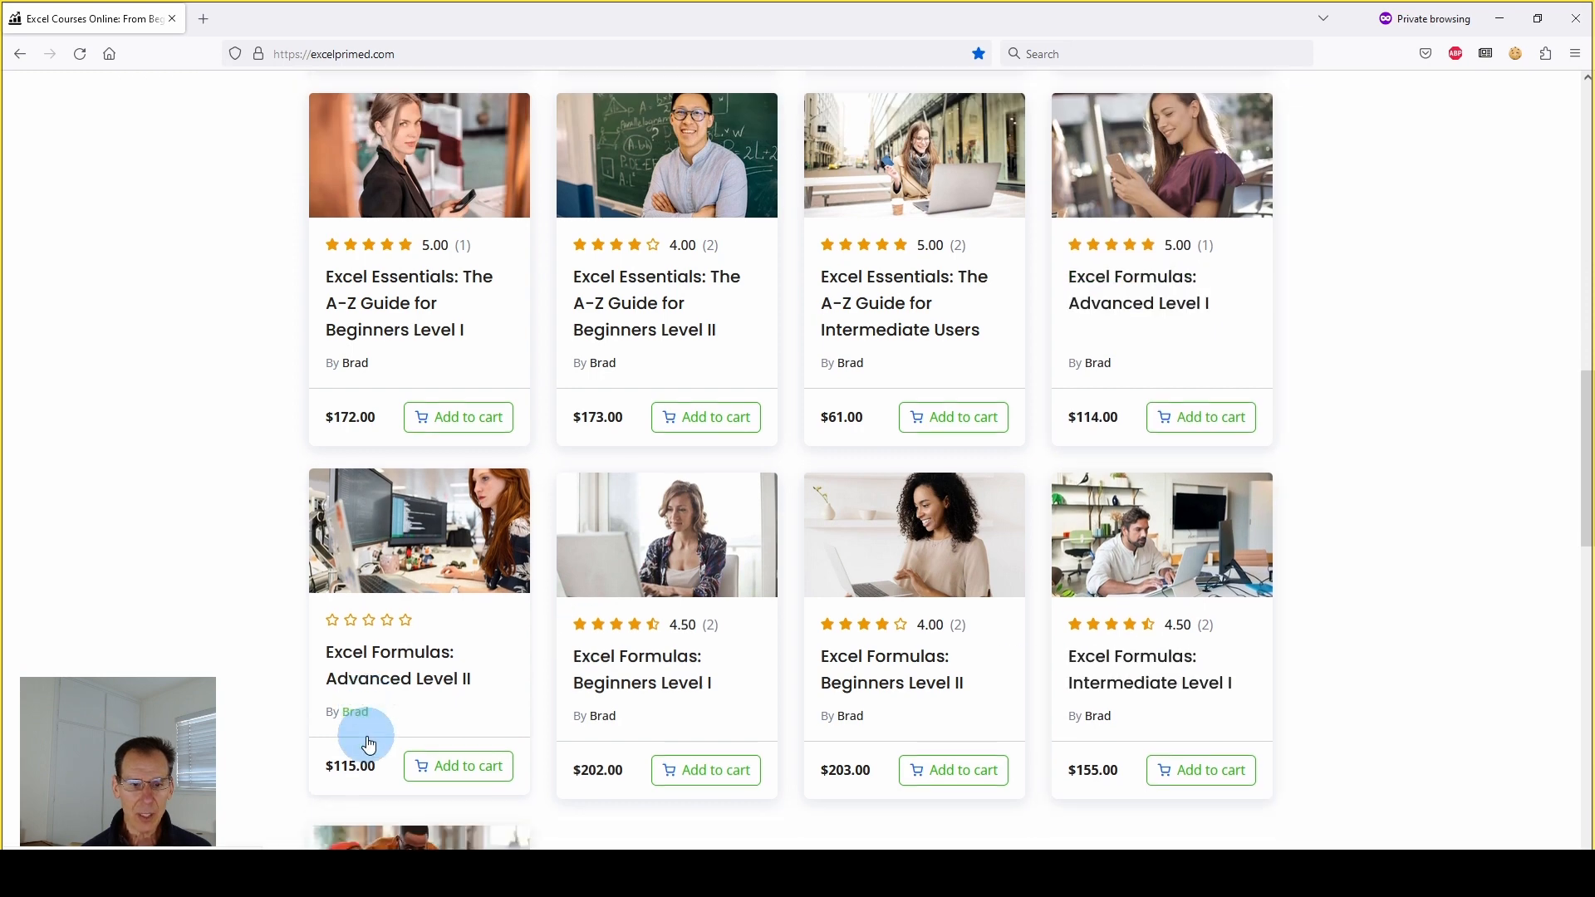
{"action": "scroll", "coordinate": [369, 742], "scroll_direction": "down", "scroll_amount": 3}
{"action": "scroll", "coordinate": [409, 726], "scroll_direction": "up", "scroll_amount": 8}
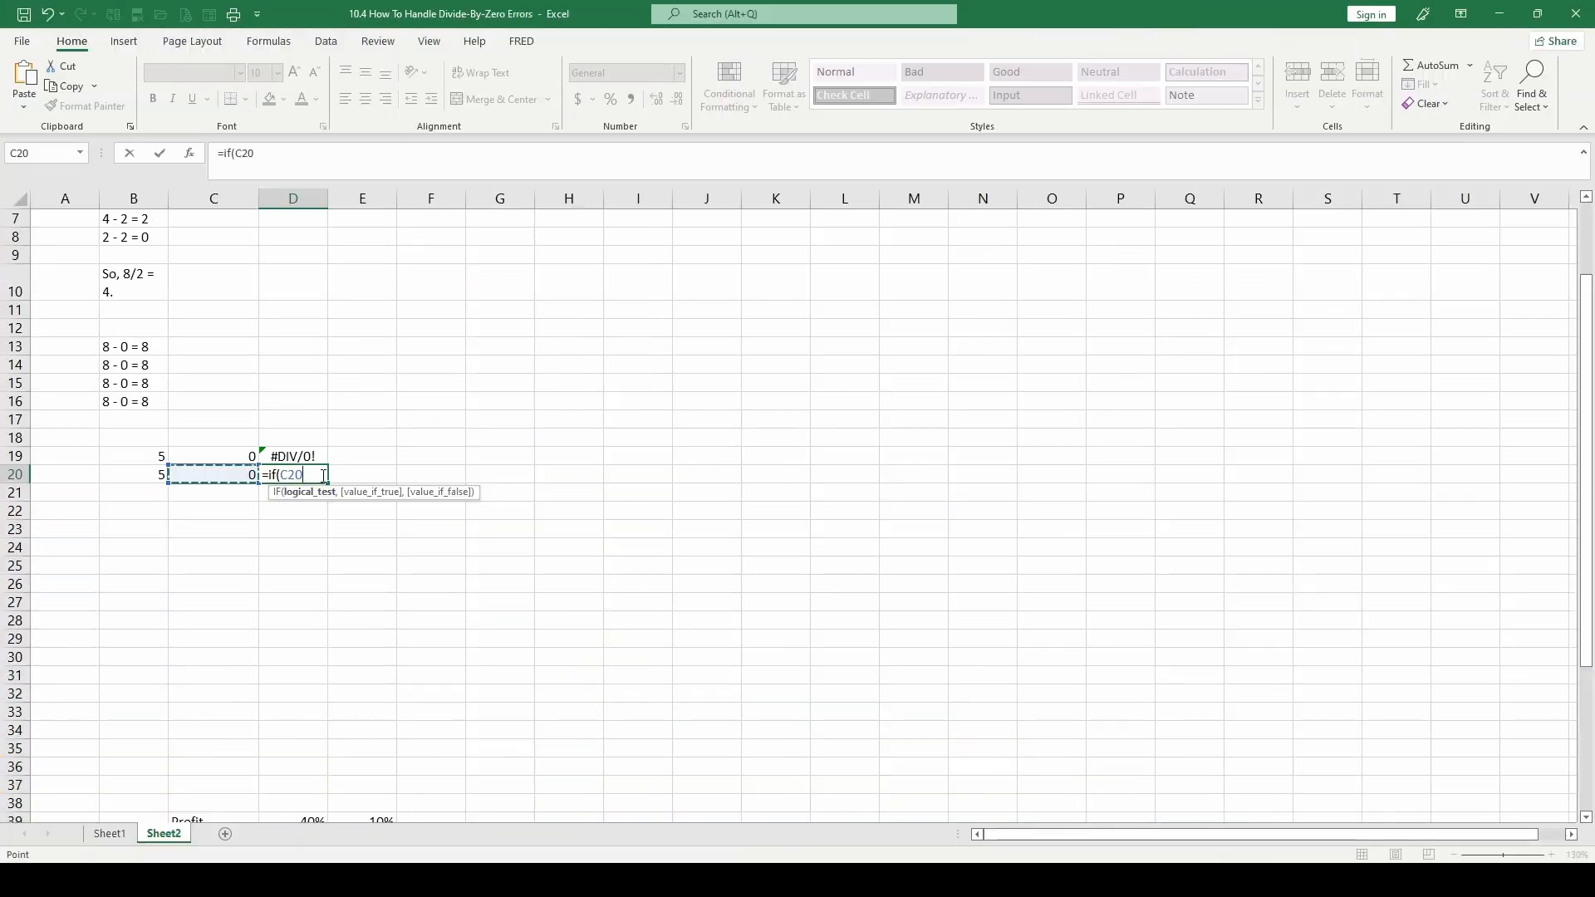
Complete the IF formula in D20 so it tests C20=0, returns "NA" if true and C20 if false
{"action": "type", "text": "=0"}
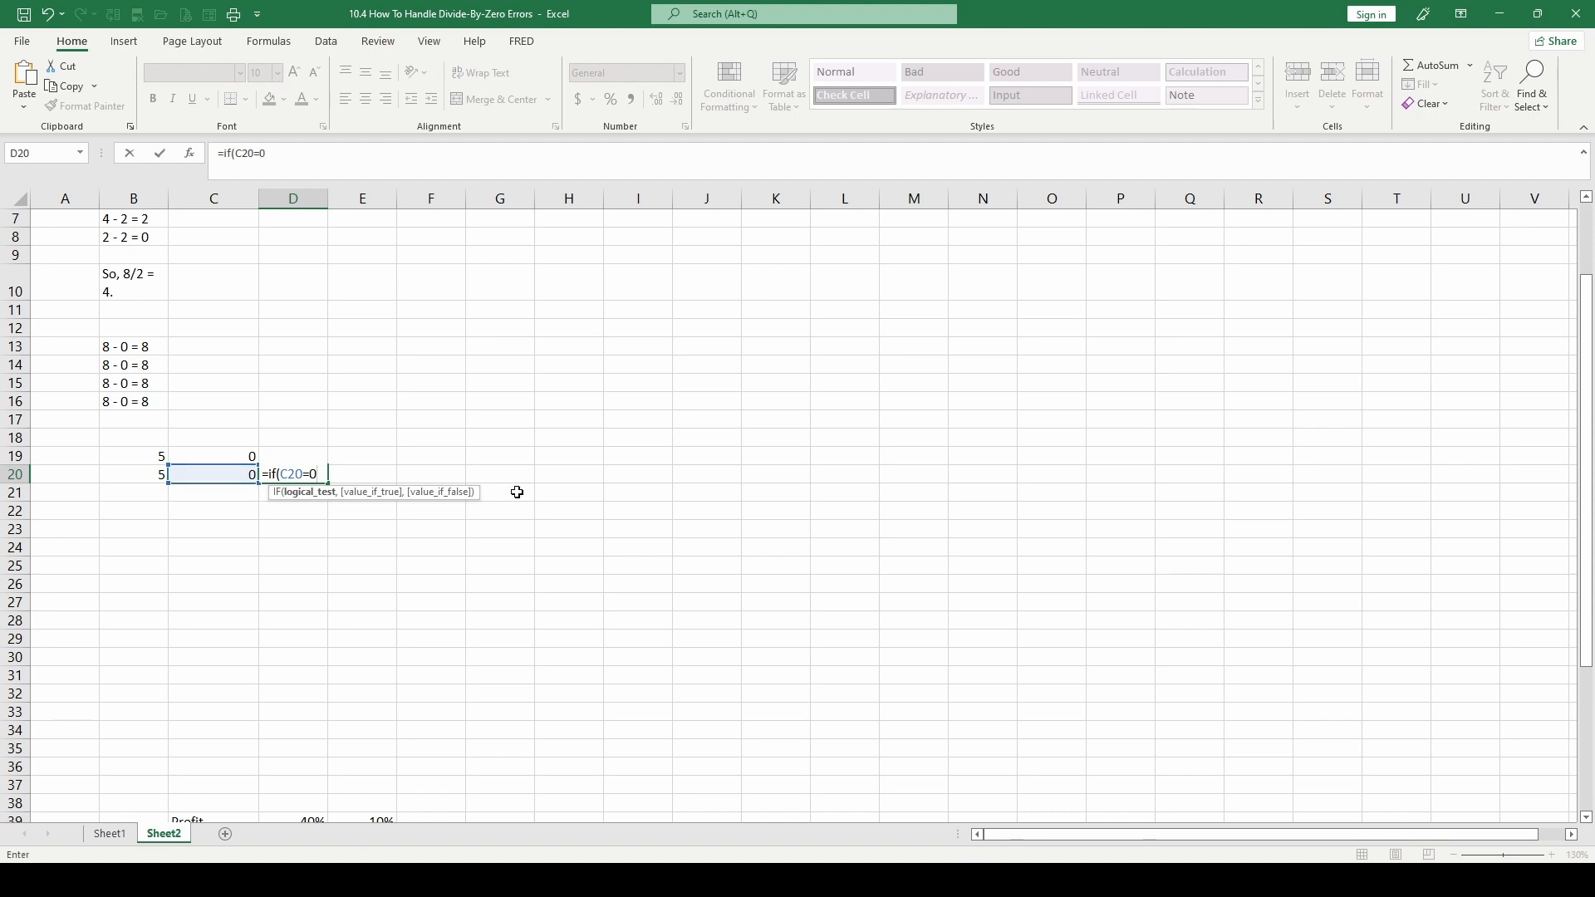
{"action": "type", "text": ",\"NA"}
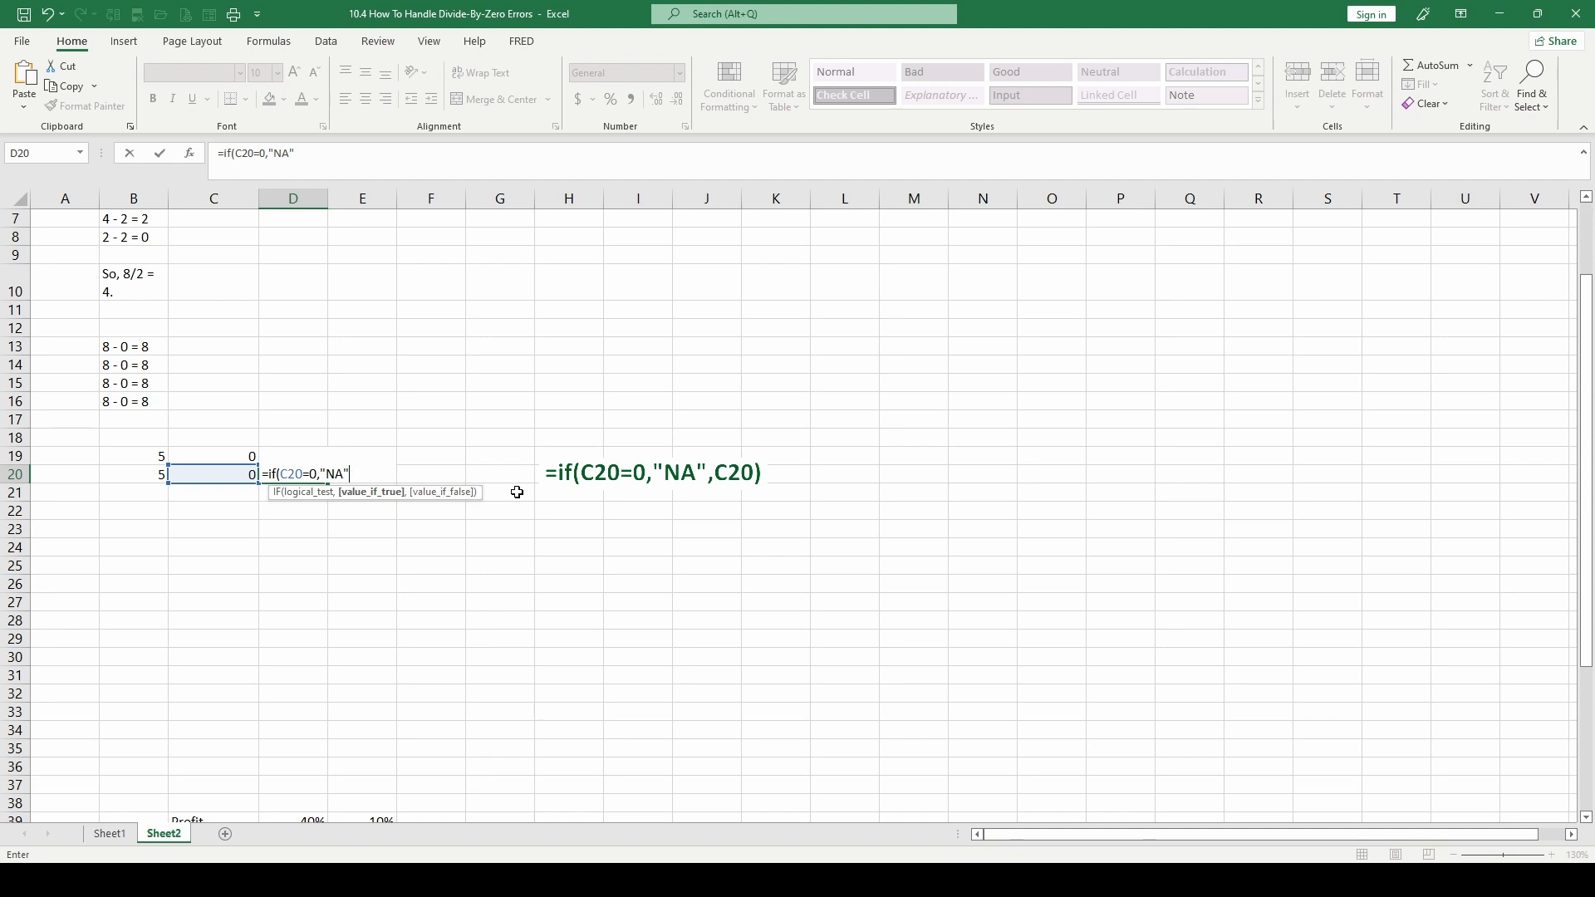
{"action": "type", "text": ","}
{"action": "type", "text": "c20)"}
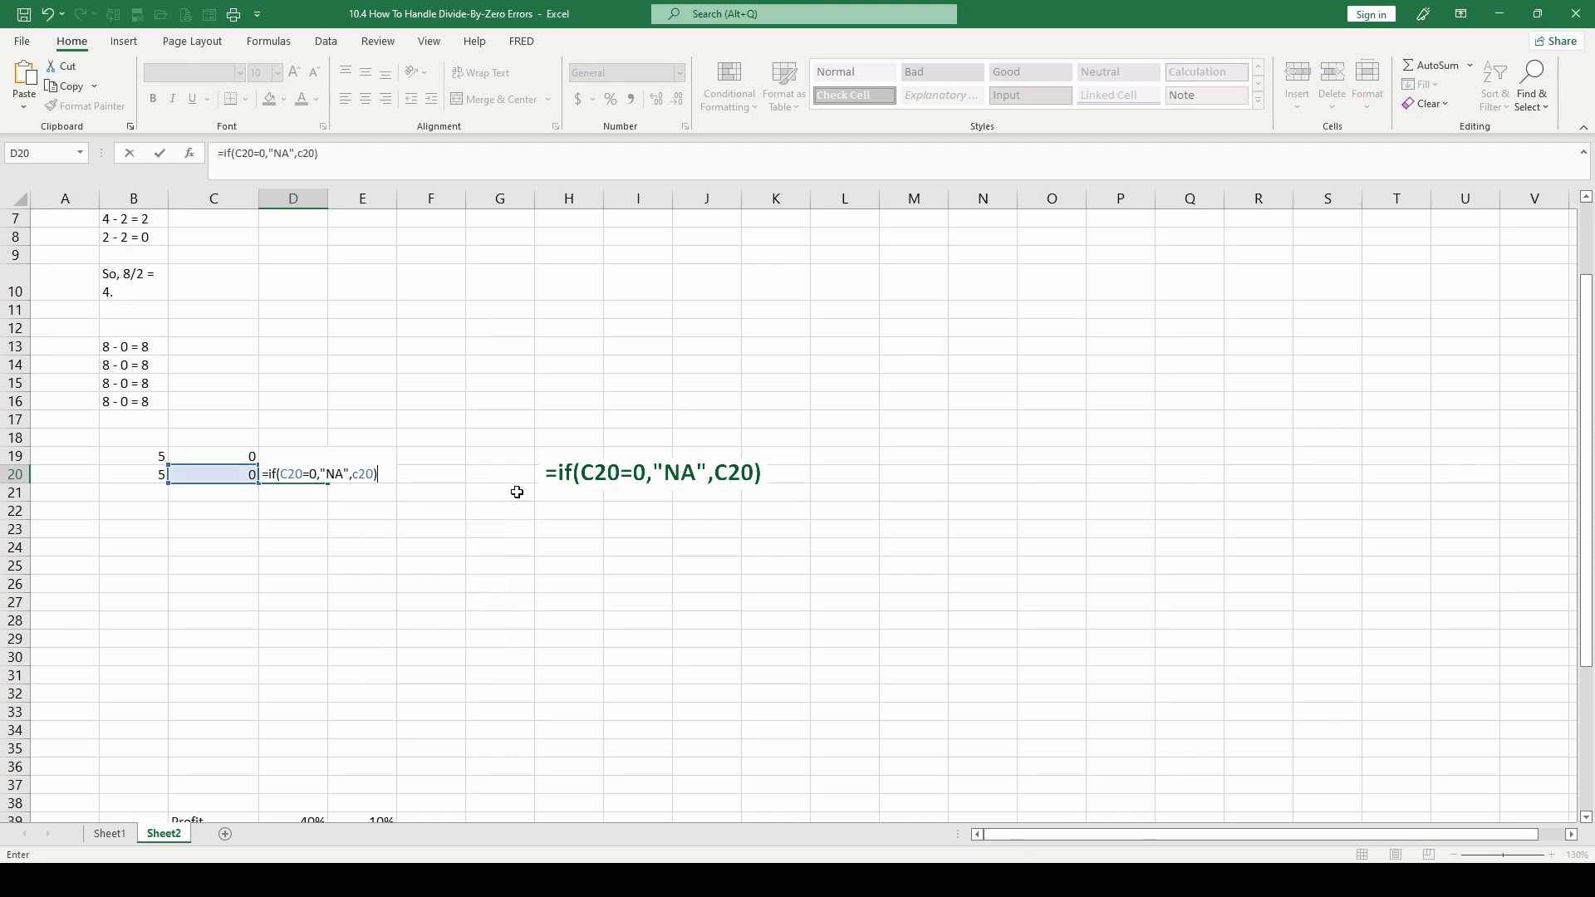
{"action": "key", "text": "ctrl+Return"}
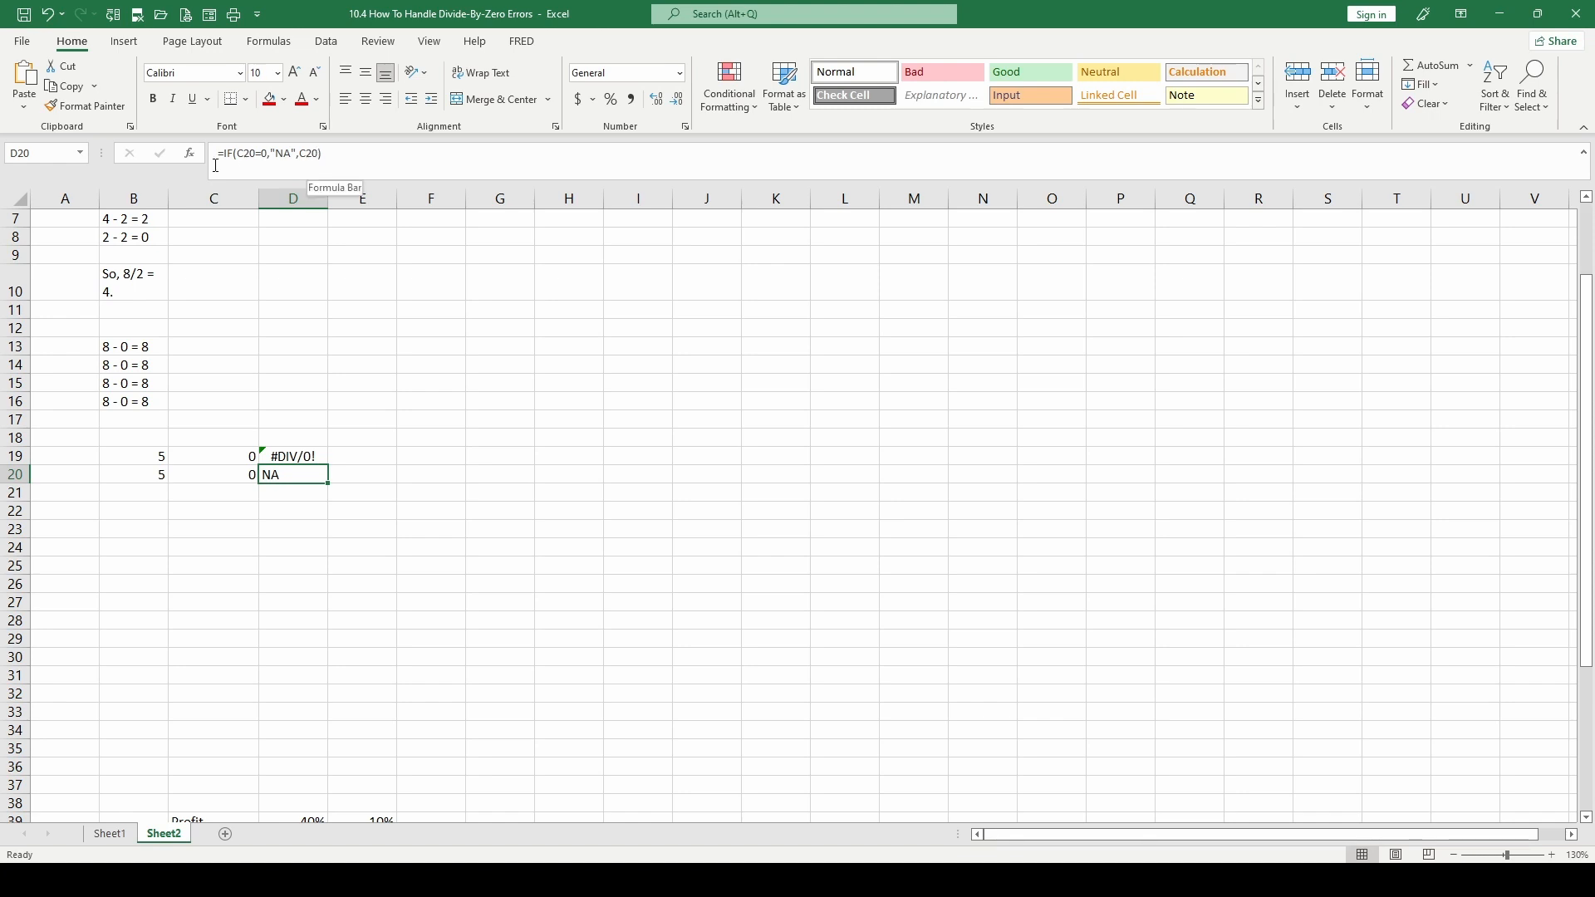
Replace the value-if-false argument of the IF formula in D20 with the division B20/C20
{"action": "left_click", "coordinate": [319, 153]}
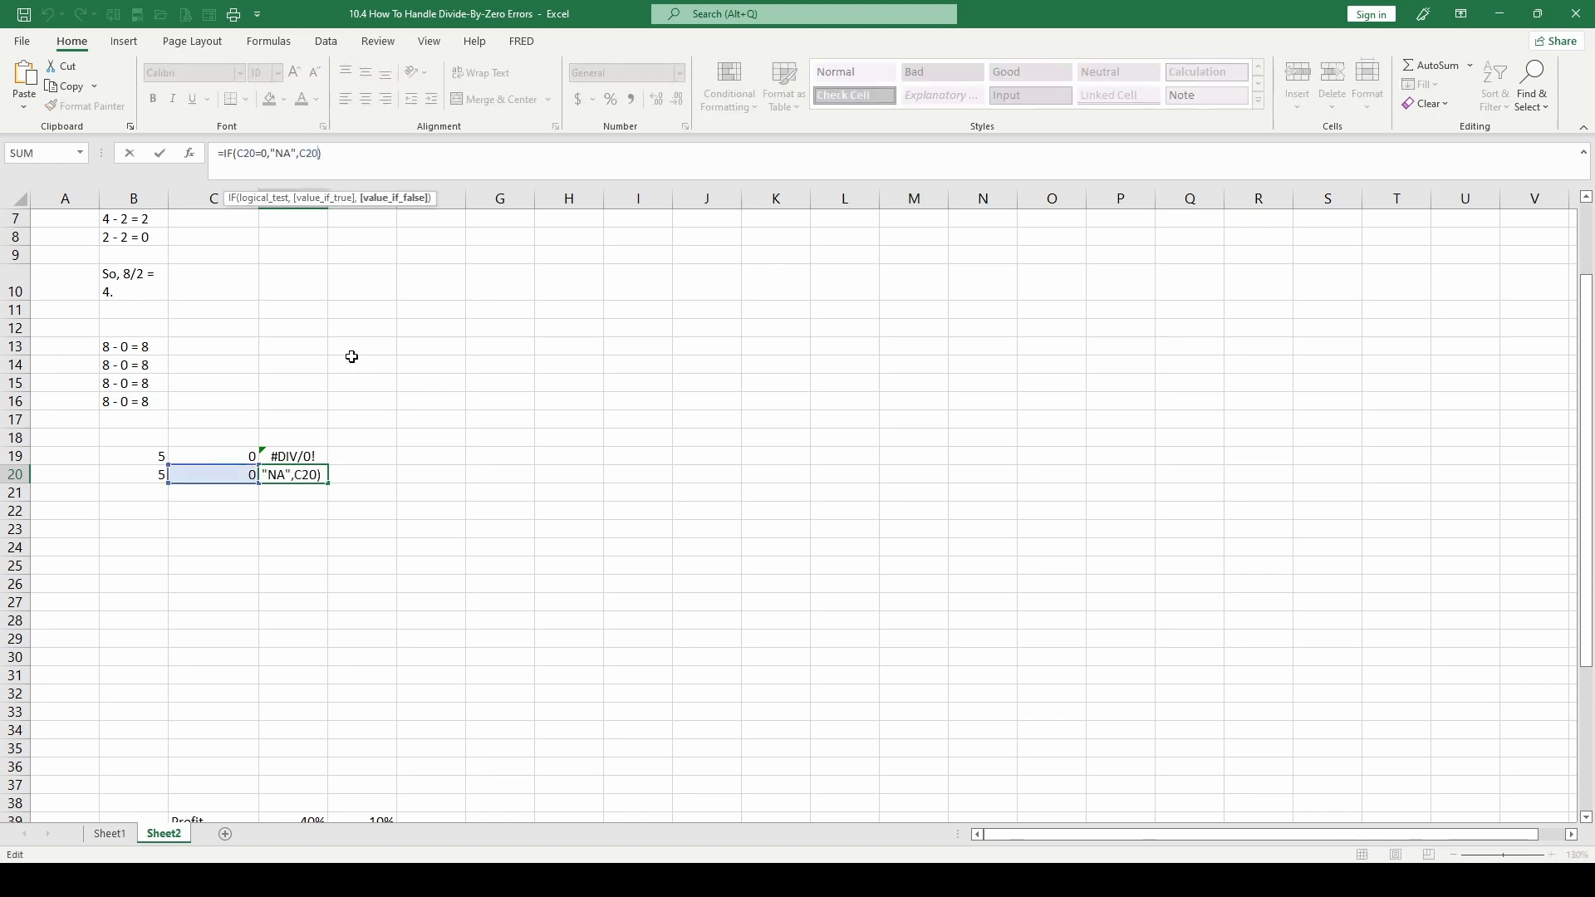
{"action": "key", "text": "BackSpace"}
{"action": "key", "text": "BackSpace"}
{"action": "key", "text": "BackSpace"}
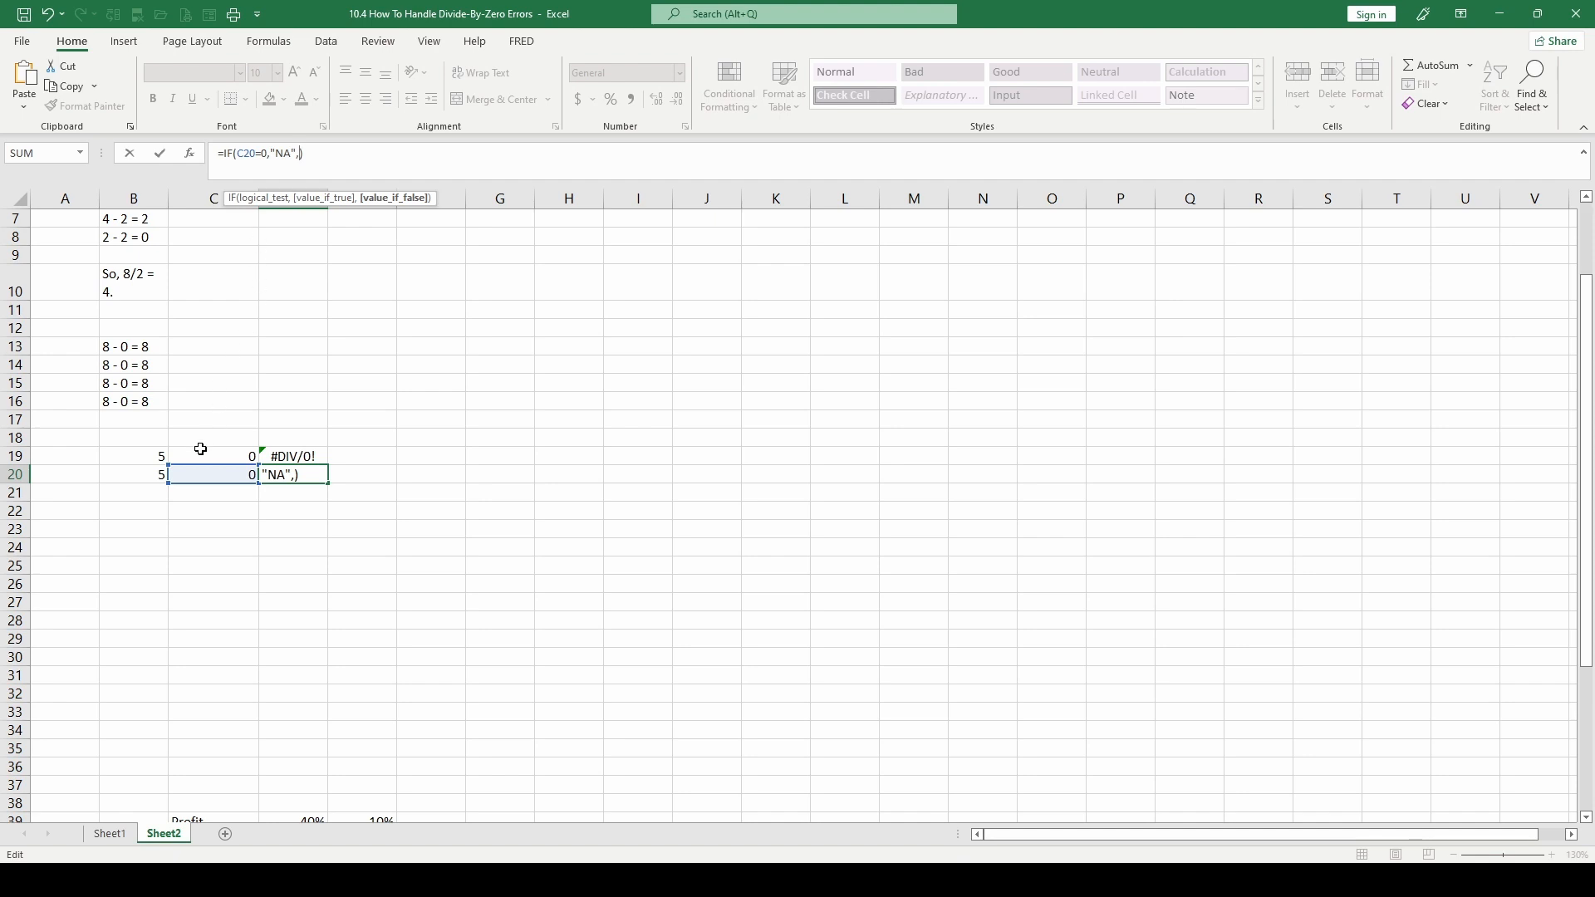
{"action": "left_click", "coordinate": [127, 474]}
{"action": "type", "text": "/"}
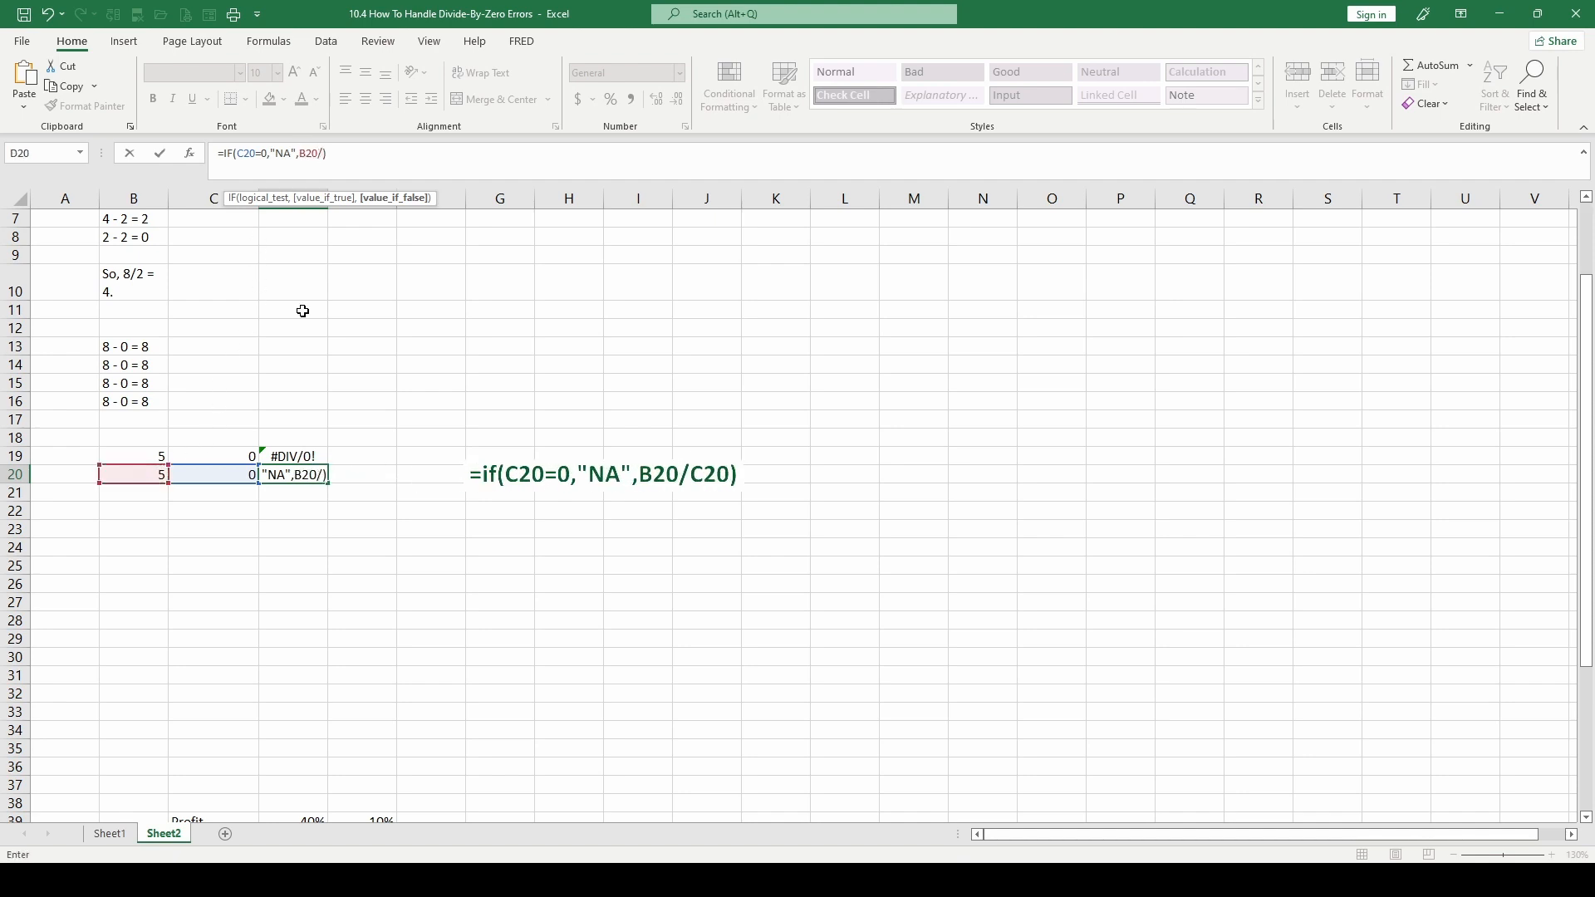
{"action": "left_click", "coordinate": [202, 474]}
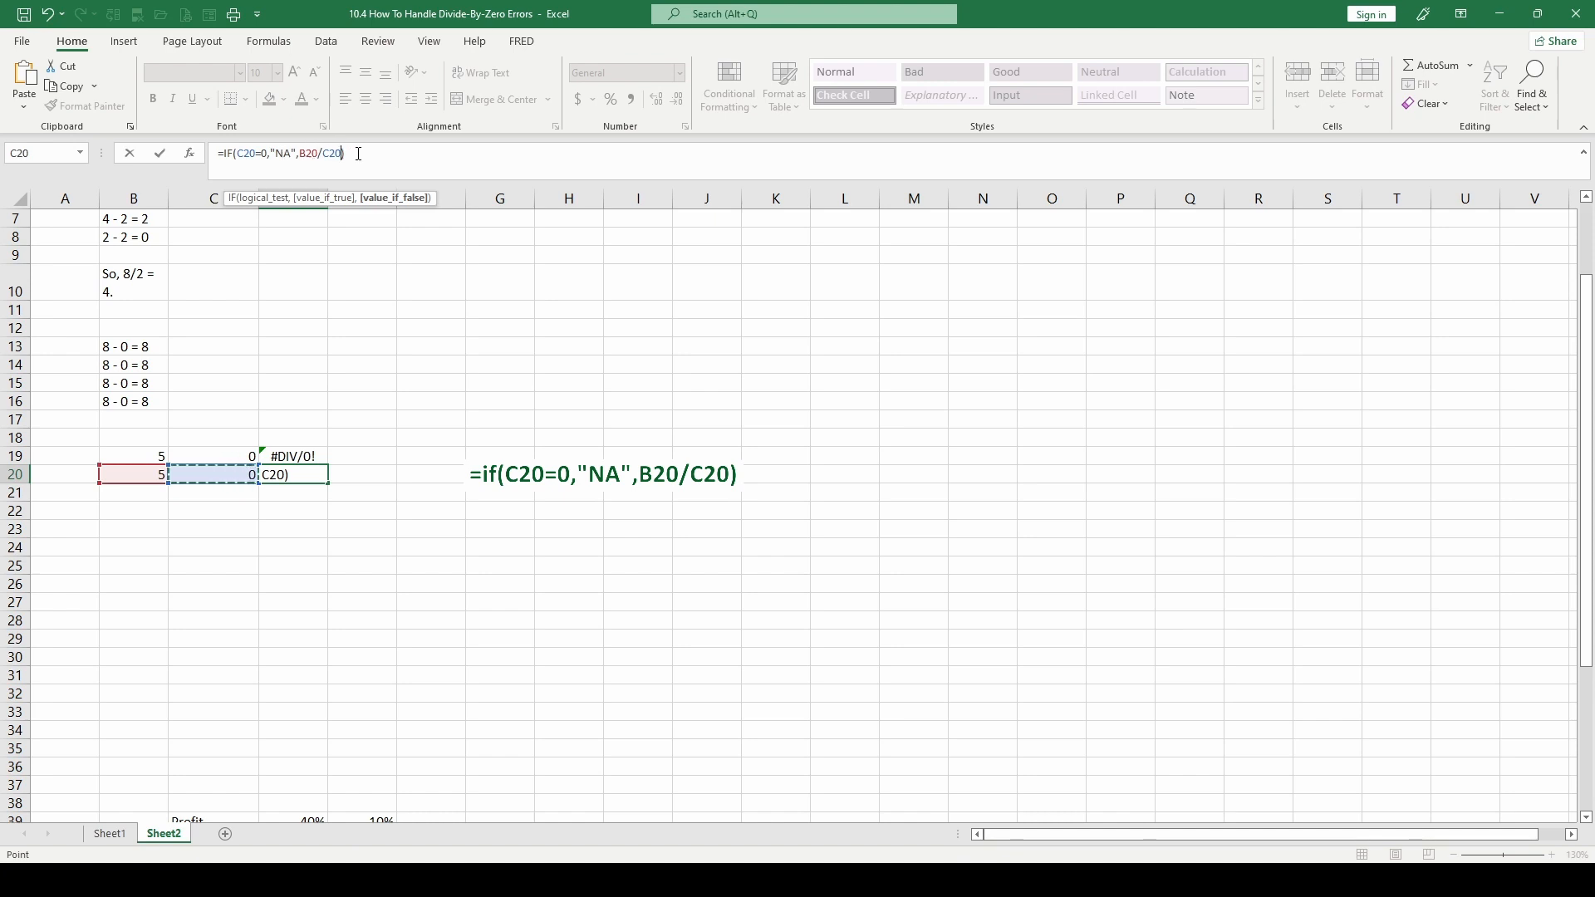
{"action": "key", "text": "ctrl+Return"}
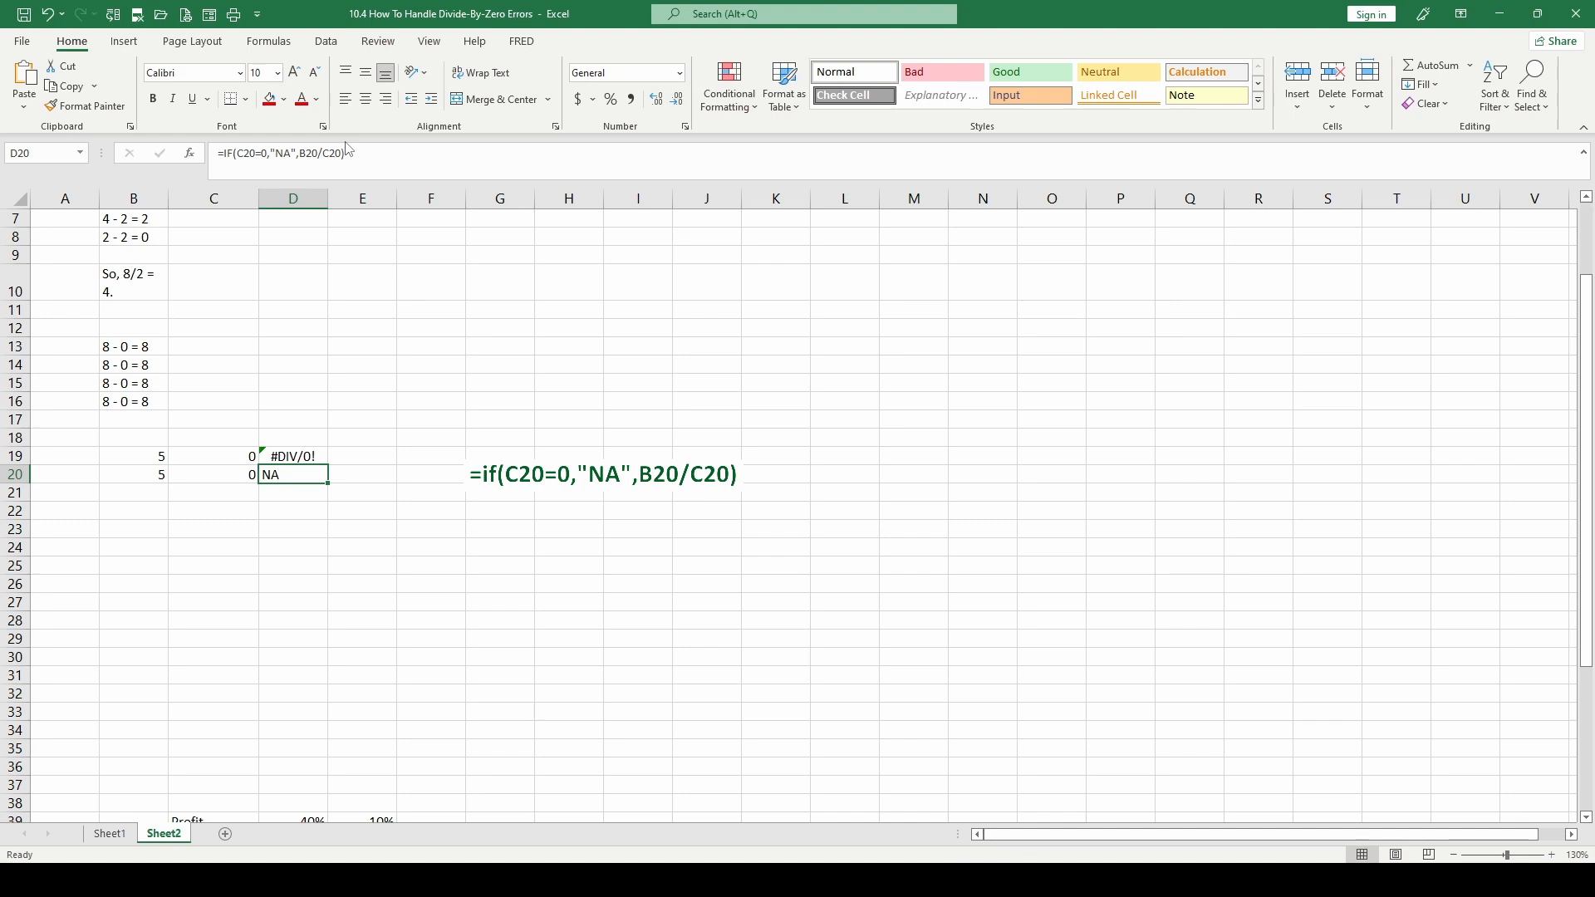
Enter 1 in C20 to test the IF formula with a non-zero divisor
{"action": "left_click", "coordinate": [226, 473]}
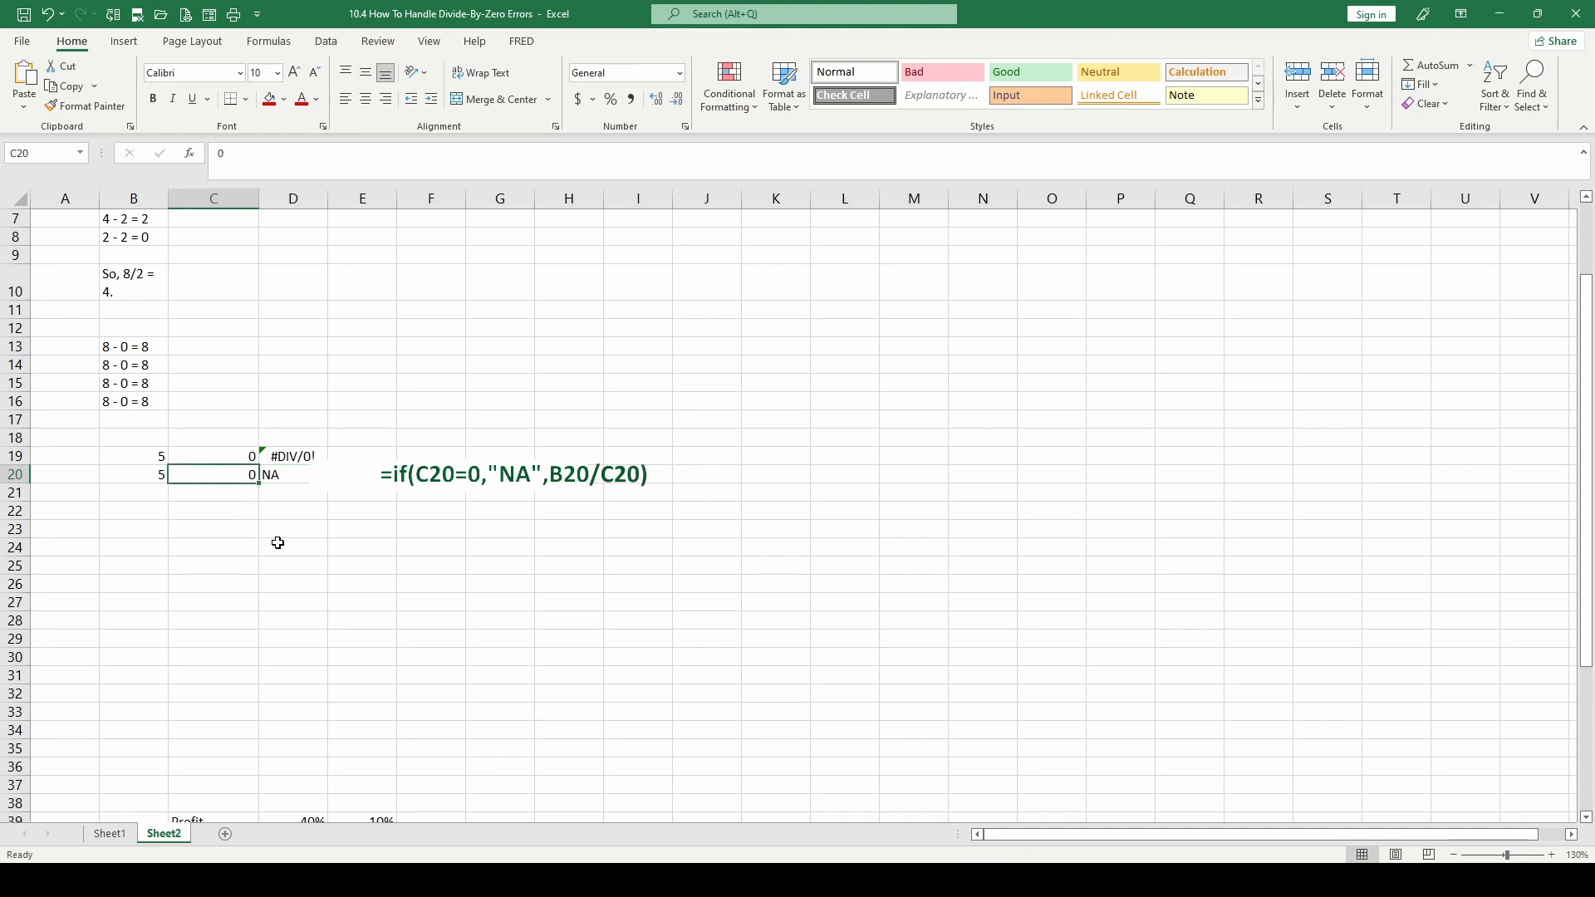
{"action": "type", "text": "1"}
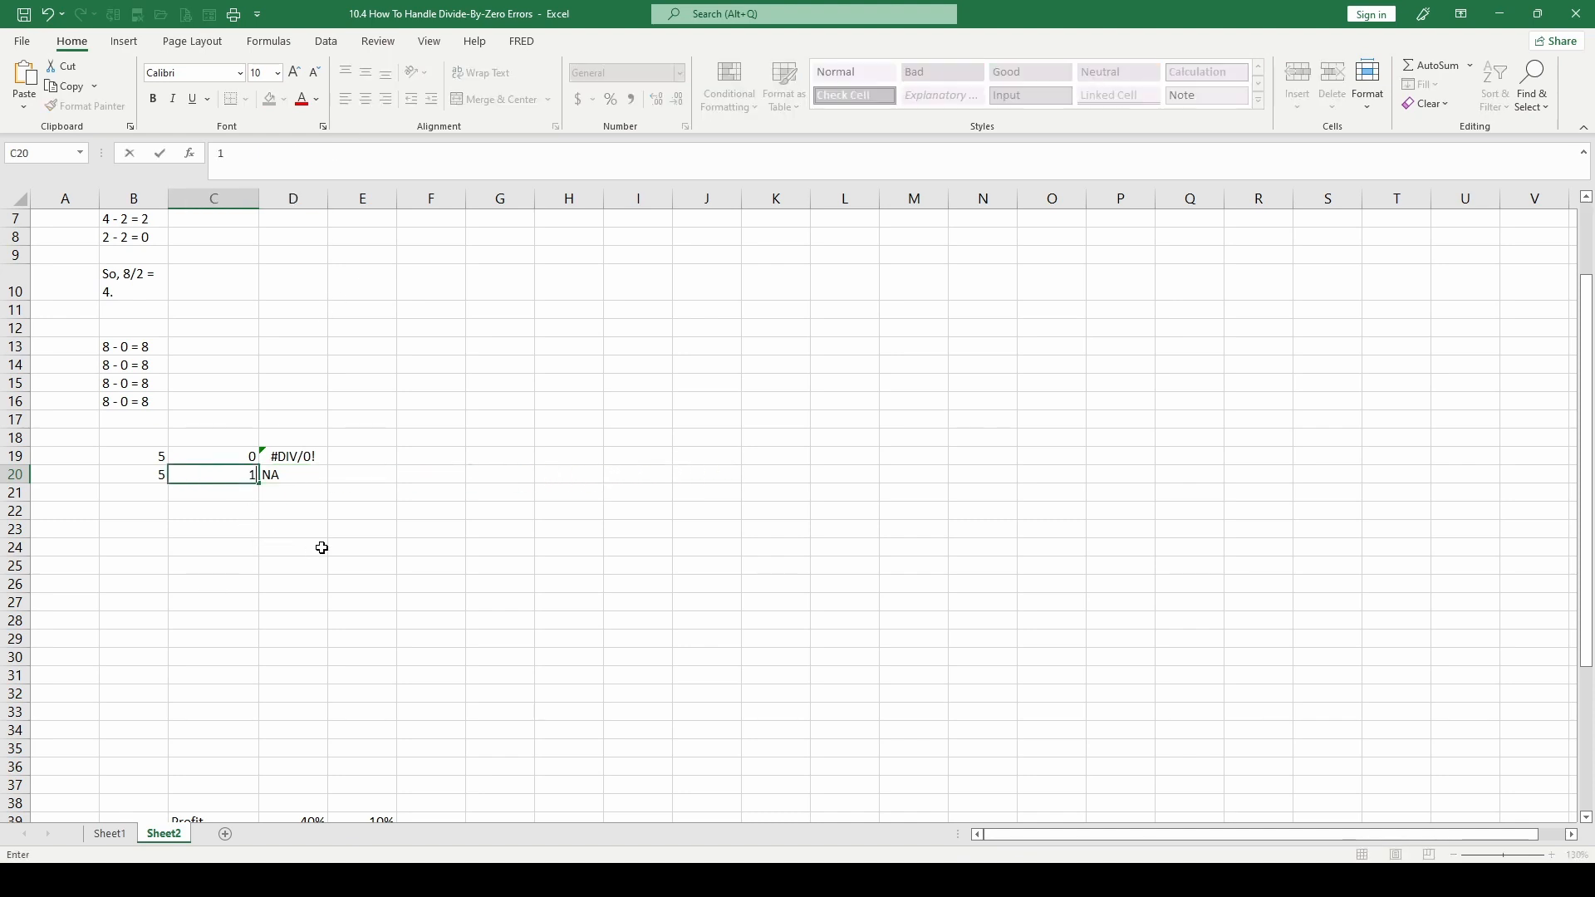
{"action": "key", "text": "ctrl+Return"}
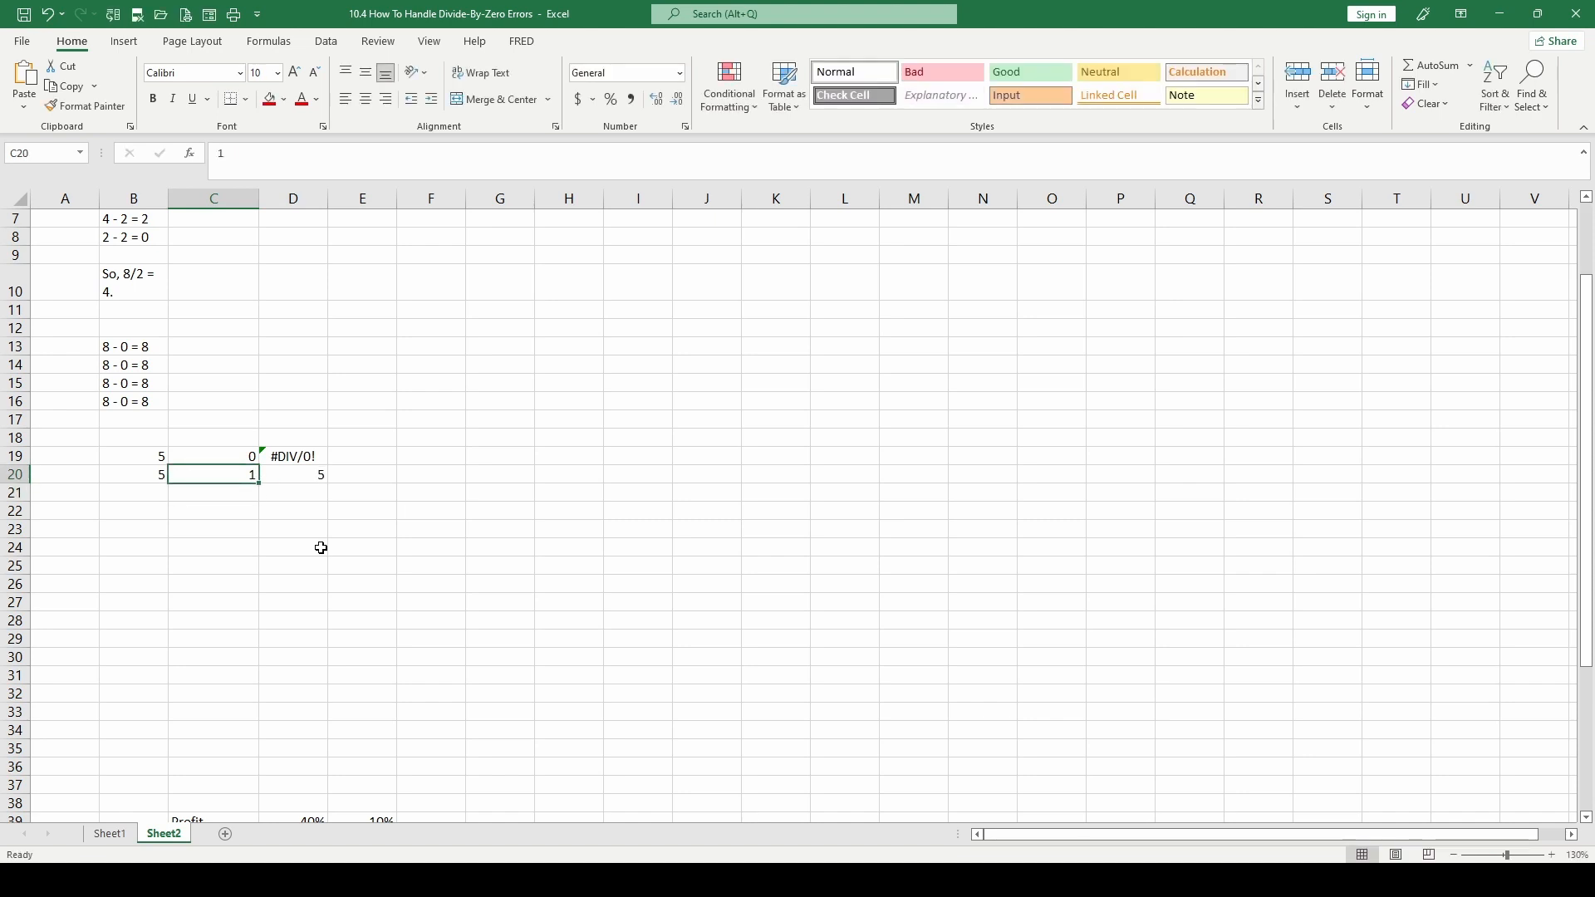
Change the value-if-true text in D20's IF formula to "TRUE"
{"action": "left_click", "coordinate": [305, 474]}
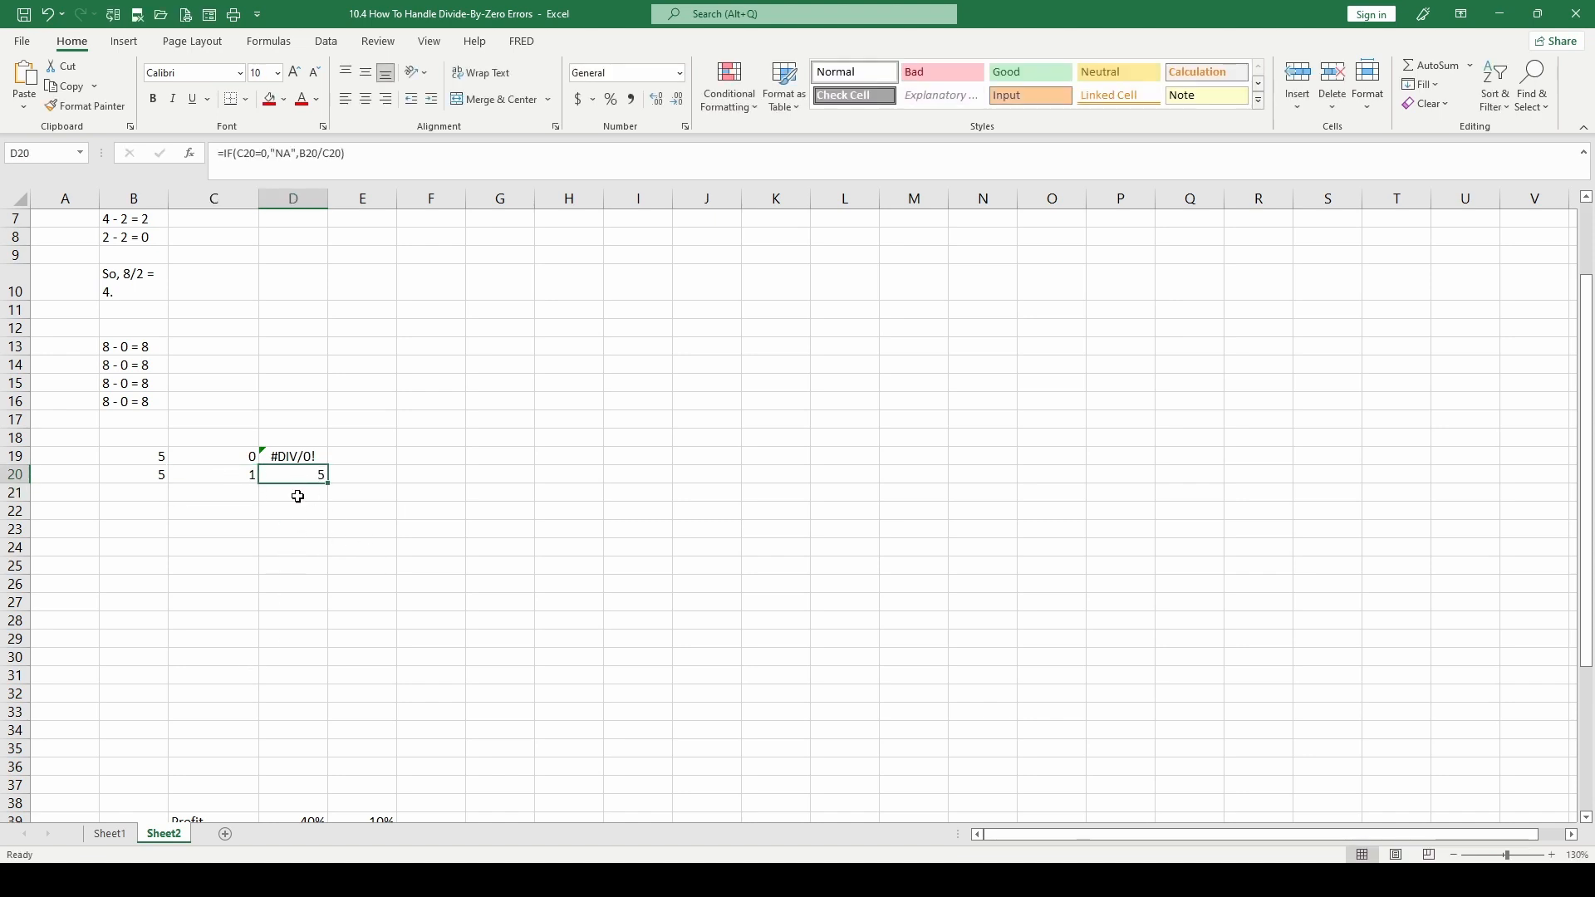
{"action": "left_click", "coordinate": [284, 149]}
{"action": "left_click_drag", "start_coordinate": [275, 153], "coordinate": [291, 153]}
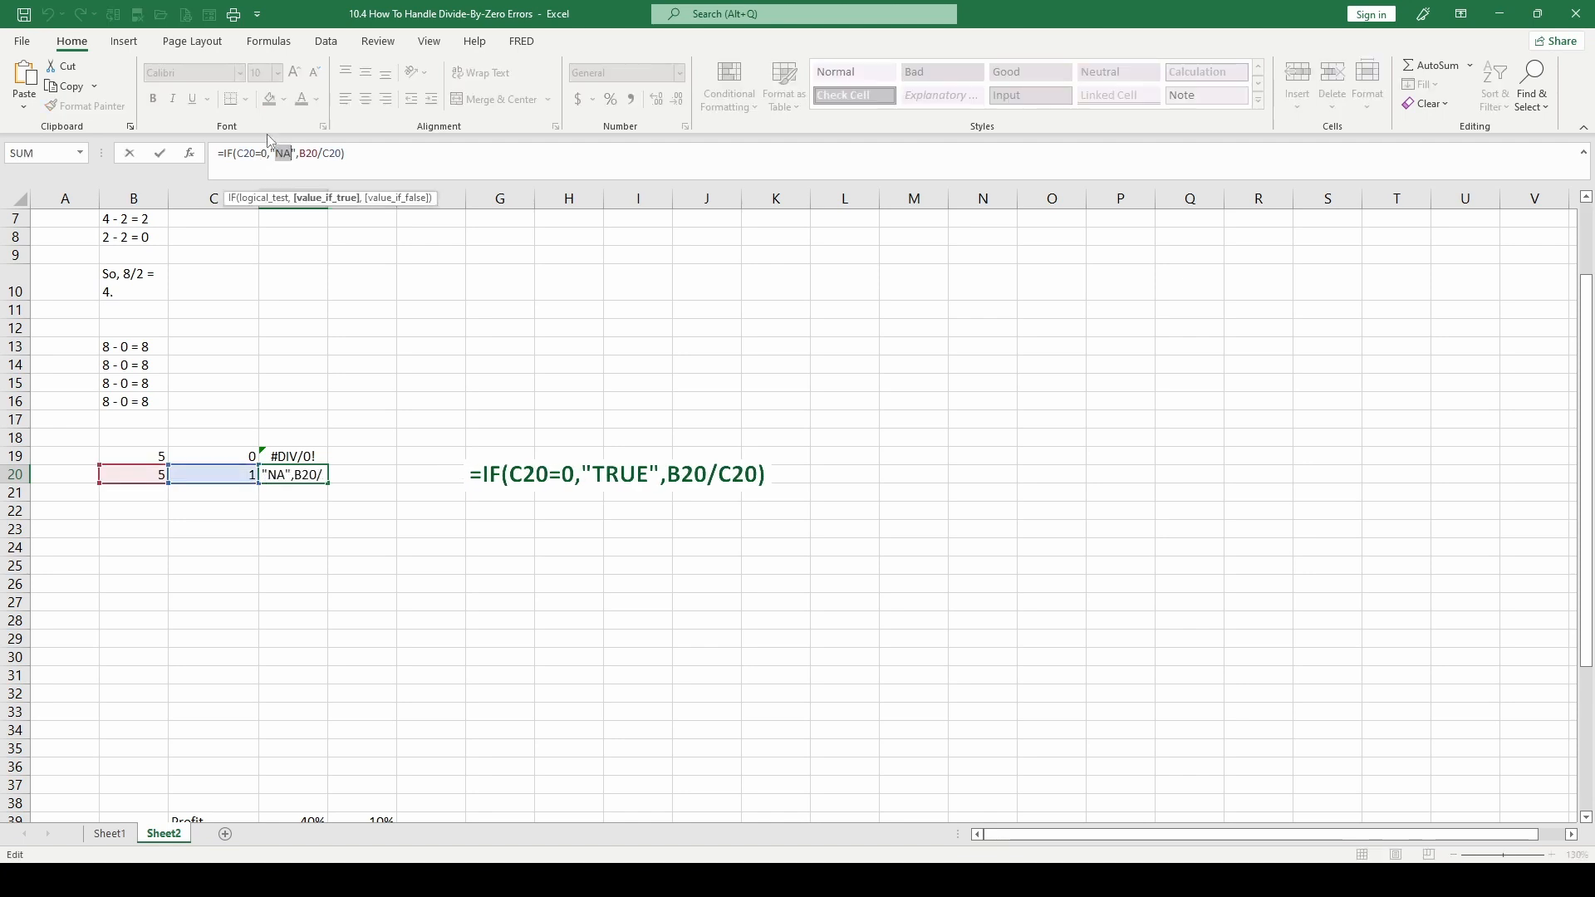
{"action": "type", "text": "TRUE"}
{"action": "key", "text": "ctrl+Return"}
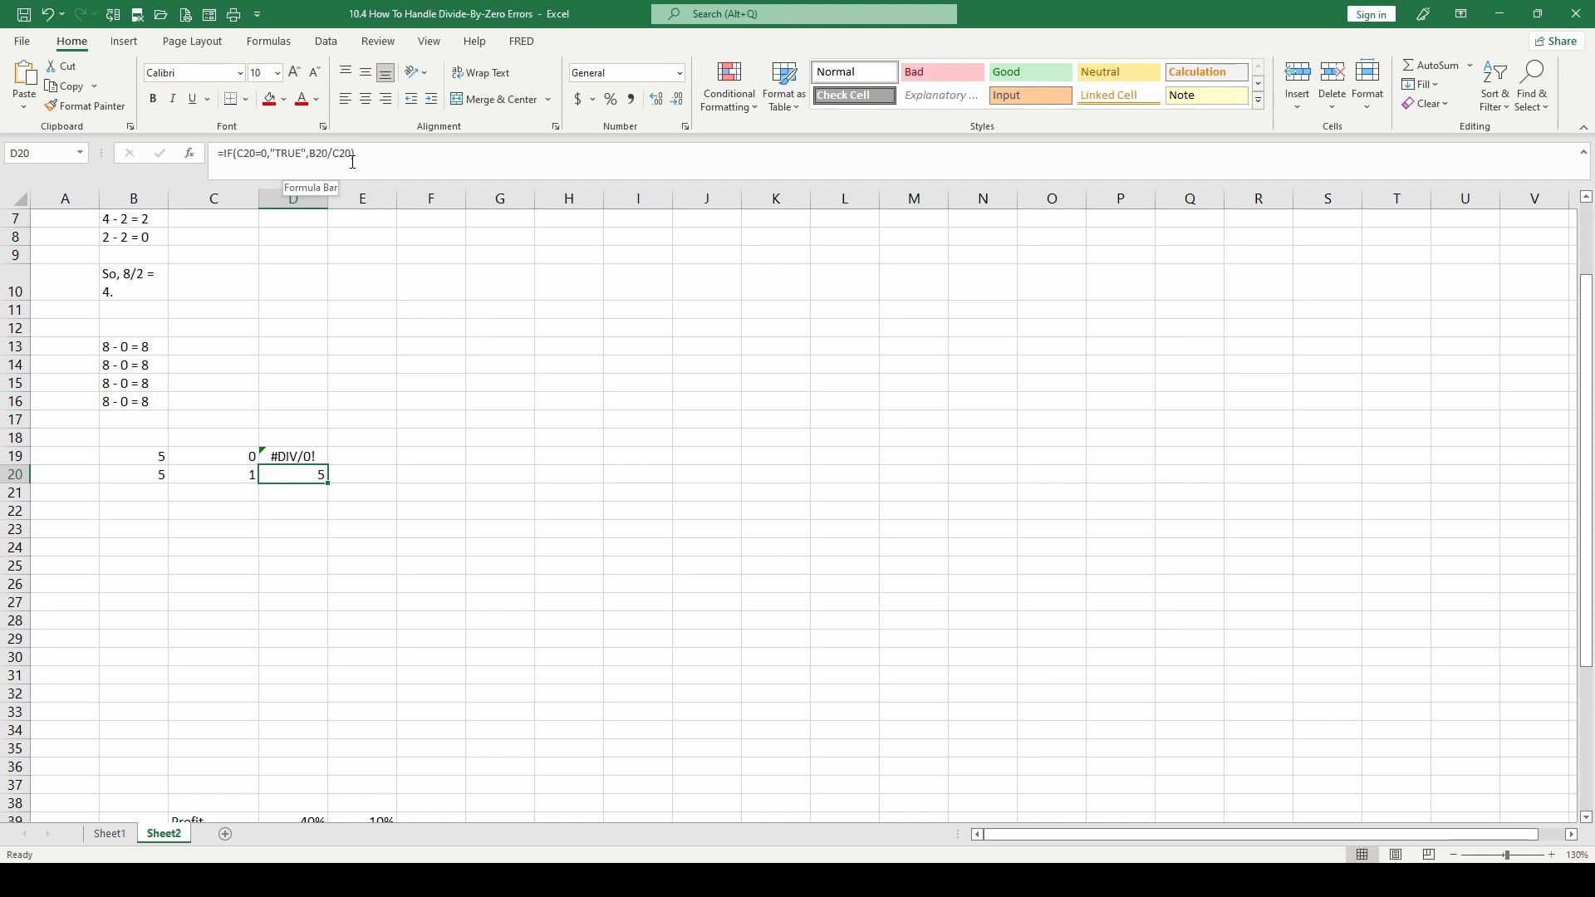
Enter 0 in C20 to test the formula with a zero divisor, and select D20 to check it
{"action": "left_click", "coordinate": [238, 474]}
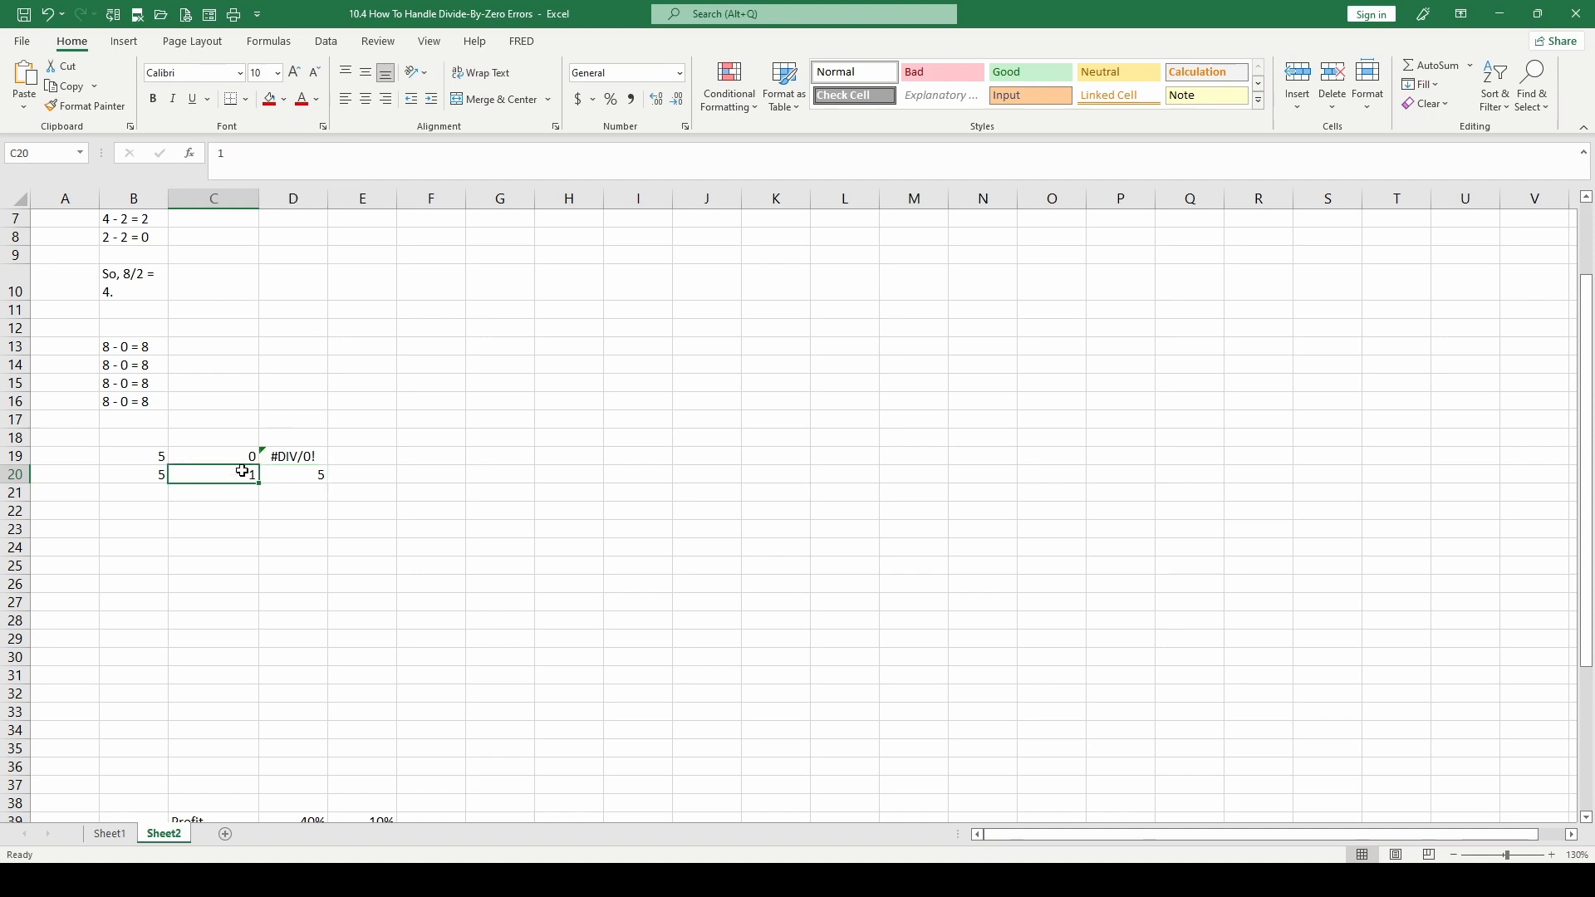
{"action": "type", "text": "0"}
{"action": "key", "text": "ctrl+Return"}
{"action": "left_click", "coordinate": [277, 471]}
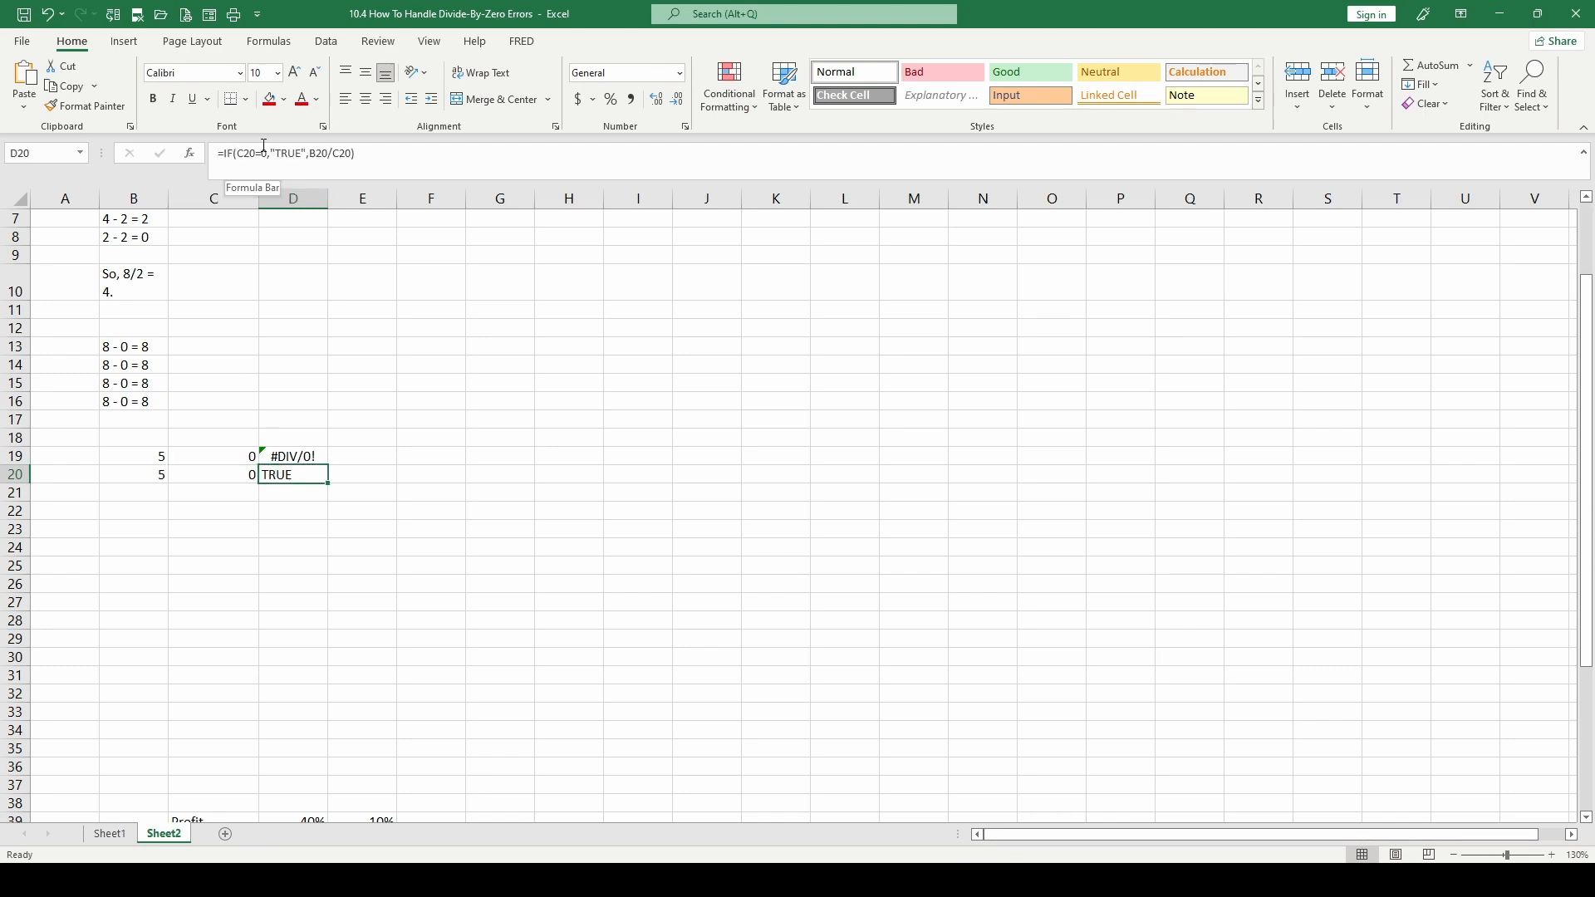